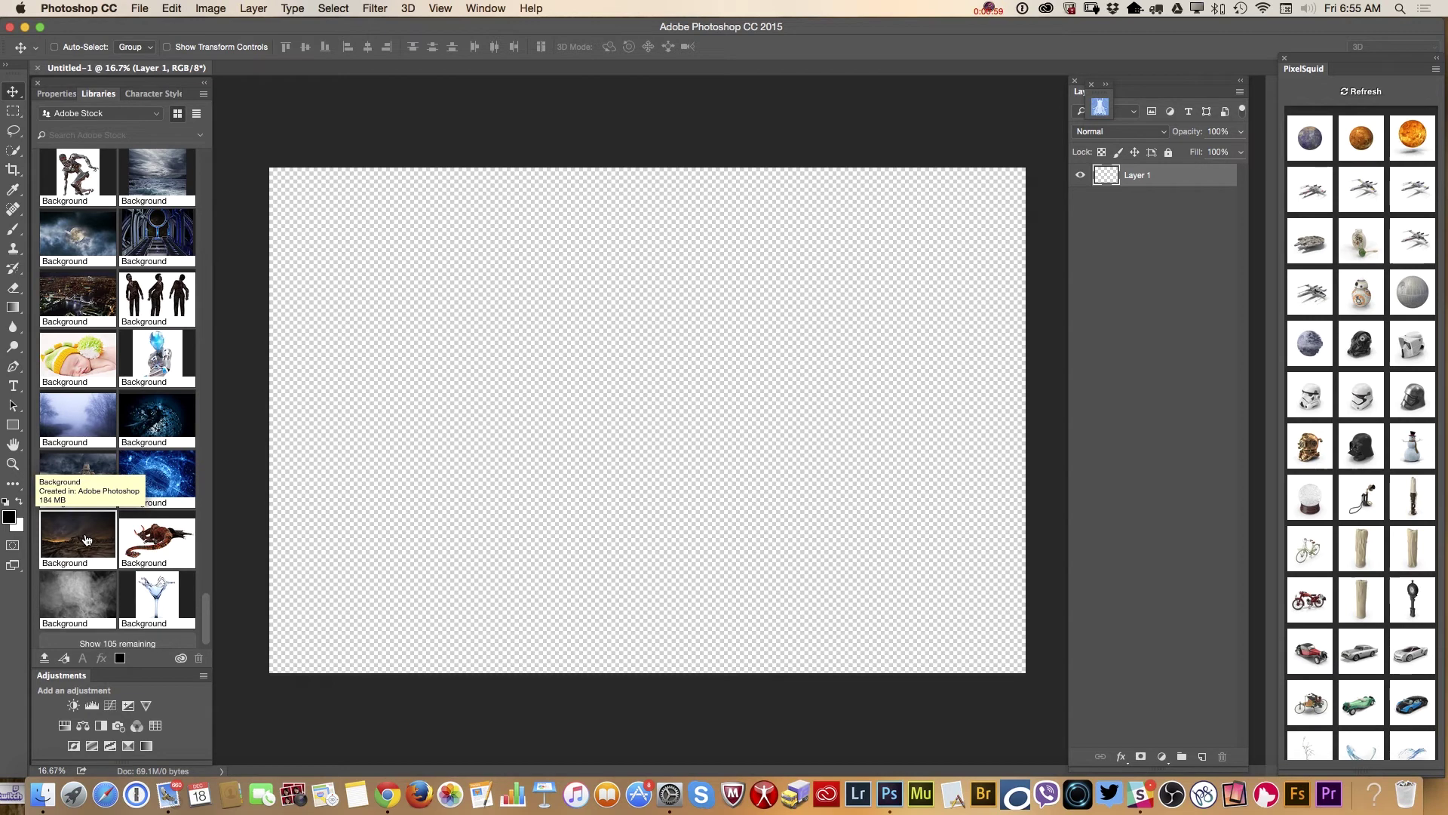
Place the desert night-sky stock image in the document and scale it to about 110% by 100% so it covers the whole canvas.
{"action": "left_click_drag", "start_coordinate": [87, 537], "coordinate": [445, 528]}
{"action": "left_click_drag", "start_coordinate": [571, 436], "coordinate": [761, 452]}
{"action": "left_click_drag", "start_coordinate": [914, 664], "coordinate": [1116, 747]}
{"action": "left_click_drag", "start_coordinate": [871, 626], "coordinate": [817, 631]}
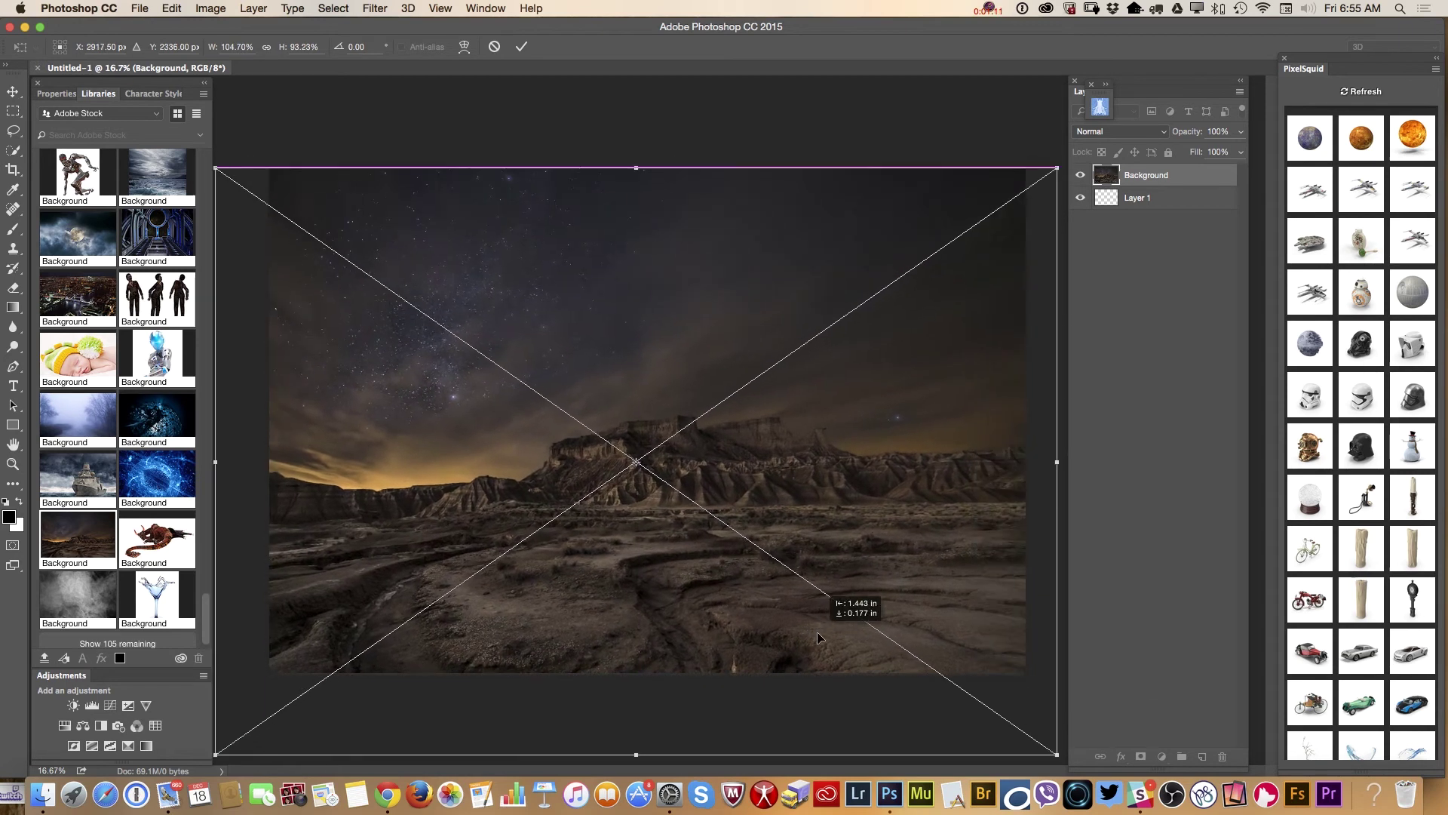
{"action": "left_click_drag", "start_coordinate": [1052, 168], "coordinate": [1097, 128]}
{"action": "left_click_drag", "start_coordinate": [927, 325], "coordinate": [910, 334]}
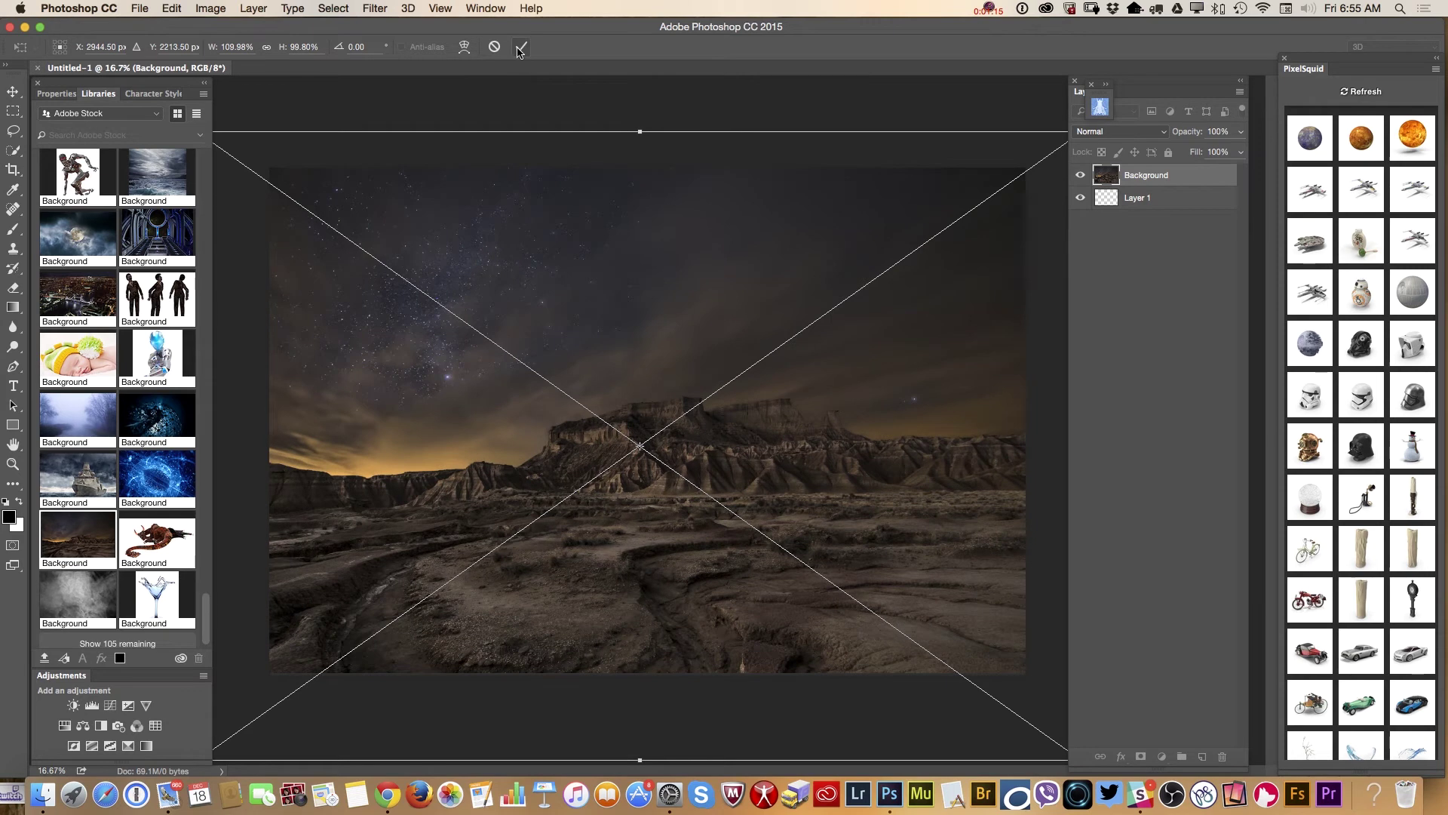
{"action": "key", "text": "Return"}
{"action": "mouse_move", "coordinate": [748, 264]}
{"action": "left_mouse_down"}
{"action": "mouse_move", "coordinate": [750, 232]}
{"action": "mouse_move", "coordinate": [755, 266]}
{"action": "mouse_move", "coordinate": [738, 264]}
{"action": "left_mouse_up"}
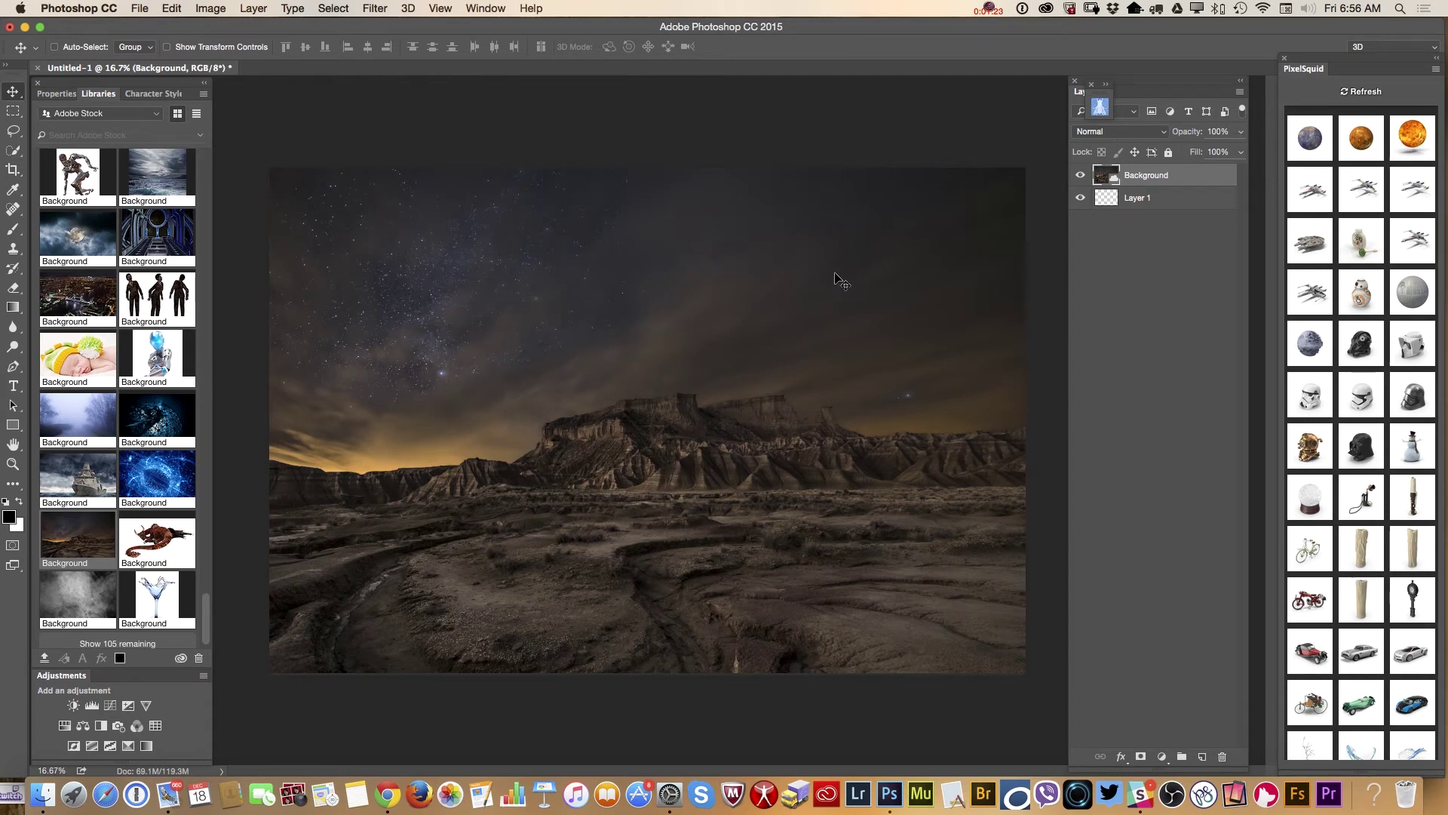
Add the Millennium Falcon object from PixelSquid and spin it to a side view seen slightly from below.
{"action": "left_click", "coordinate": [1312, 252]}
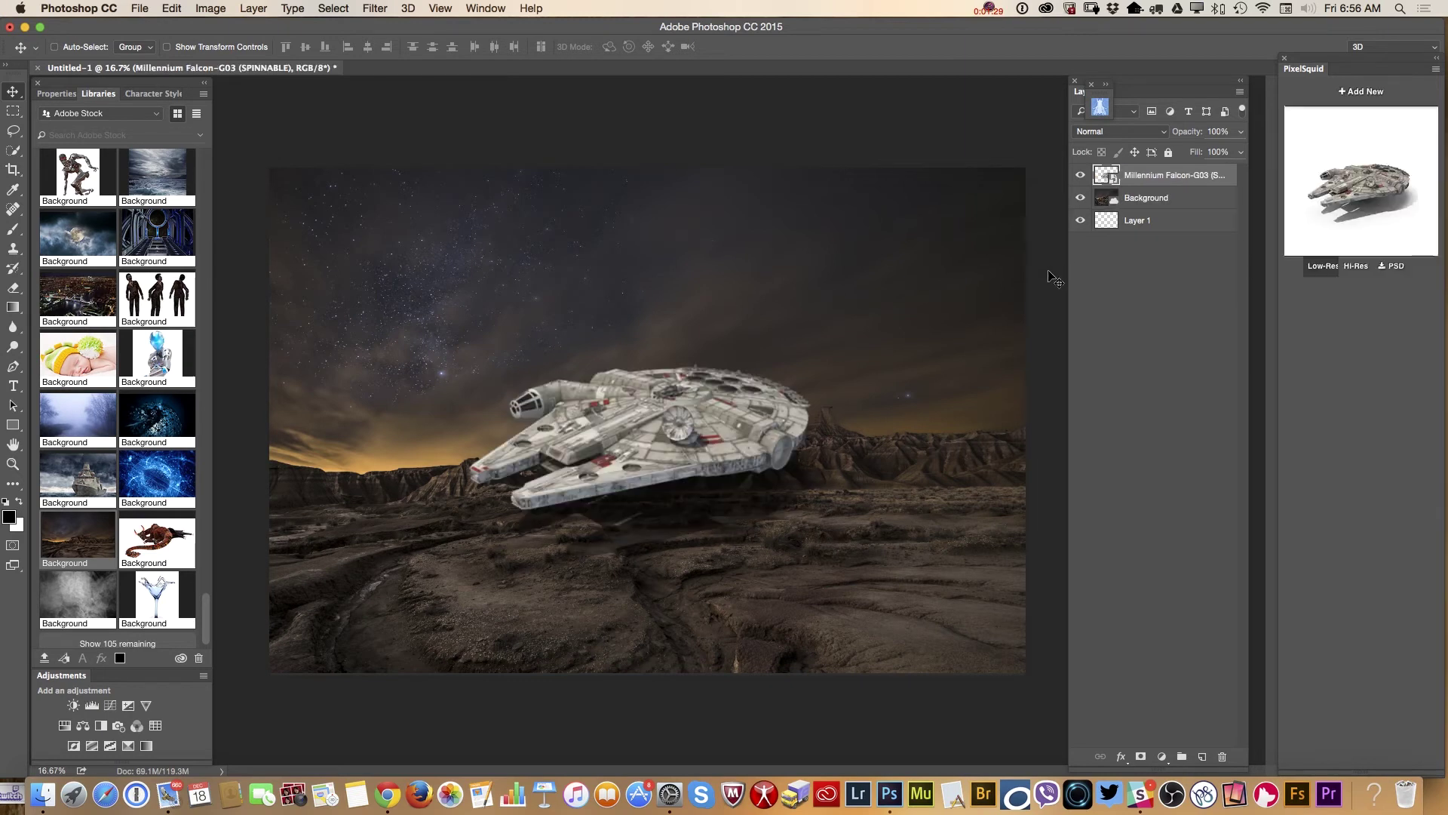
{"action": "mouse_move", "coordinate": [1371, 188]}
{"action": "left_mouse_down"}
{"action": "mouse_move", "coordinate": [1345, 175]}
{"action": "mouse_move", "coordinate": [1347, 196]}
{"action": "left_mouse_up"}
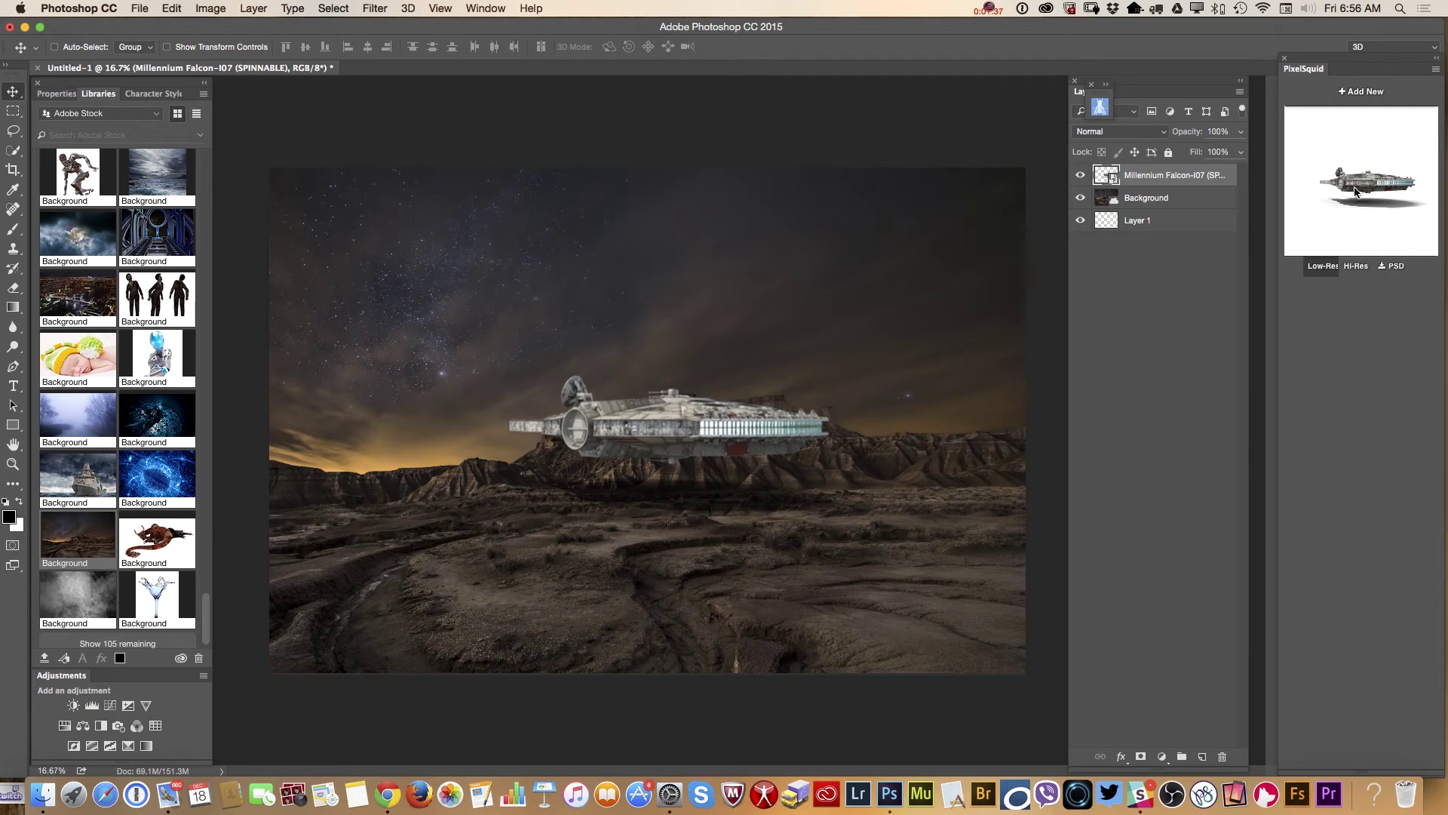
{"action": "left_click_drag", "start_coordinate": [1375, 187], "coordinate": [1383, 177]}
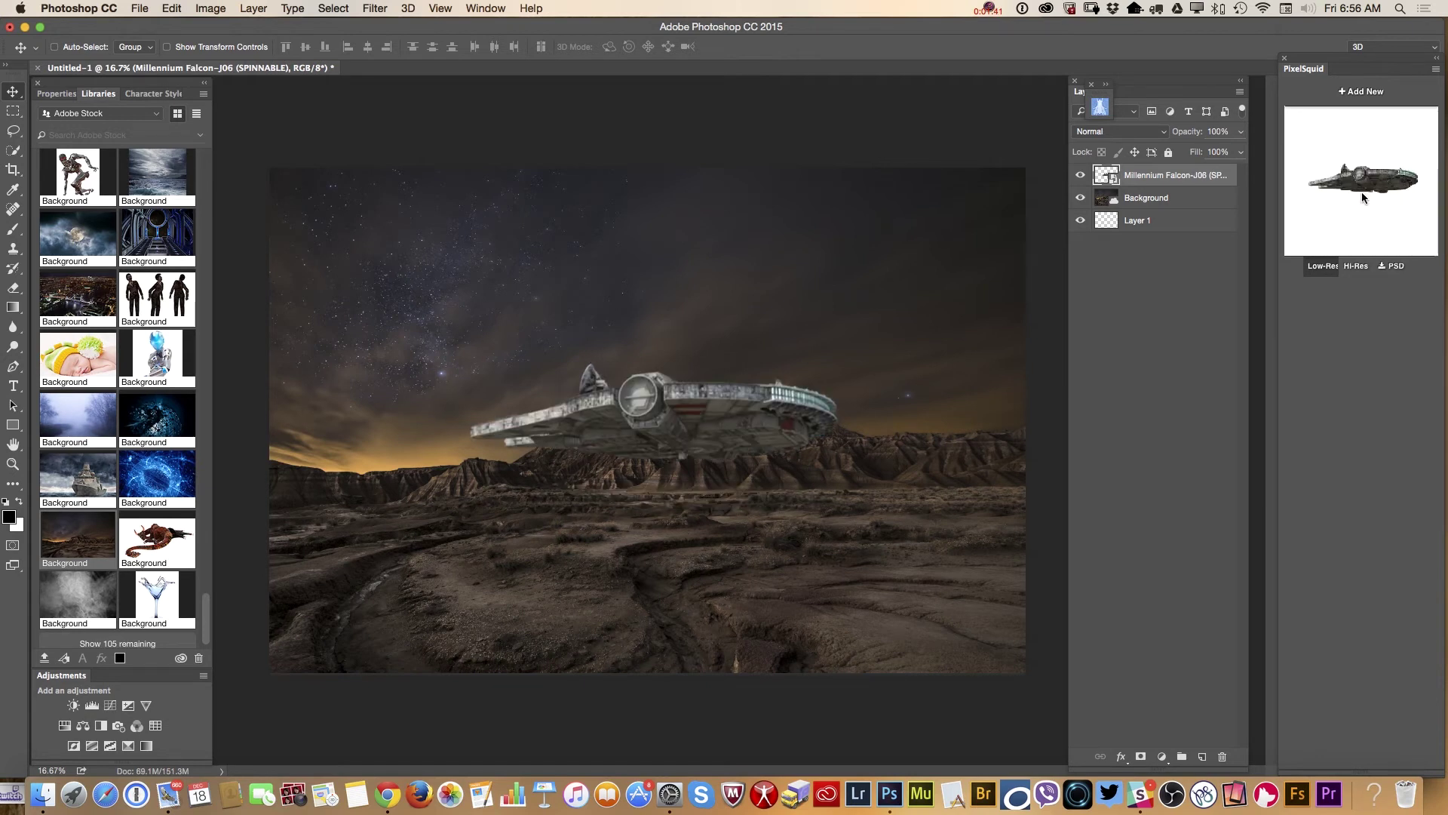
{"action": "left_click_drag", "start_coordinate": [1379, 186], "coordinate": [1387, 175]}
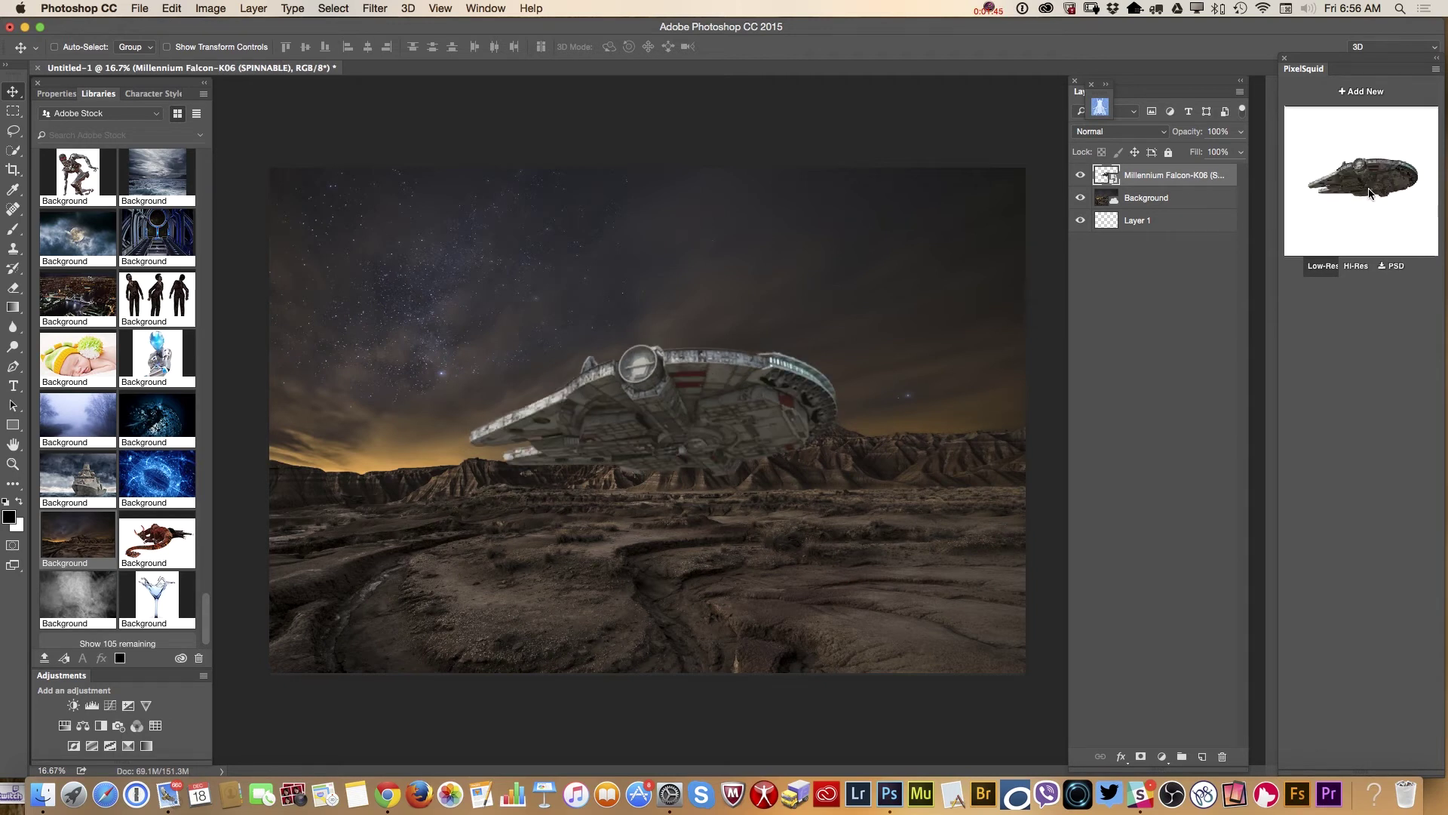
{"action": "left_click_drag", "start_coordinate": [1380, 175], "coordinate": [1339, 179]}
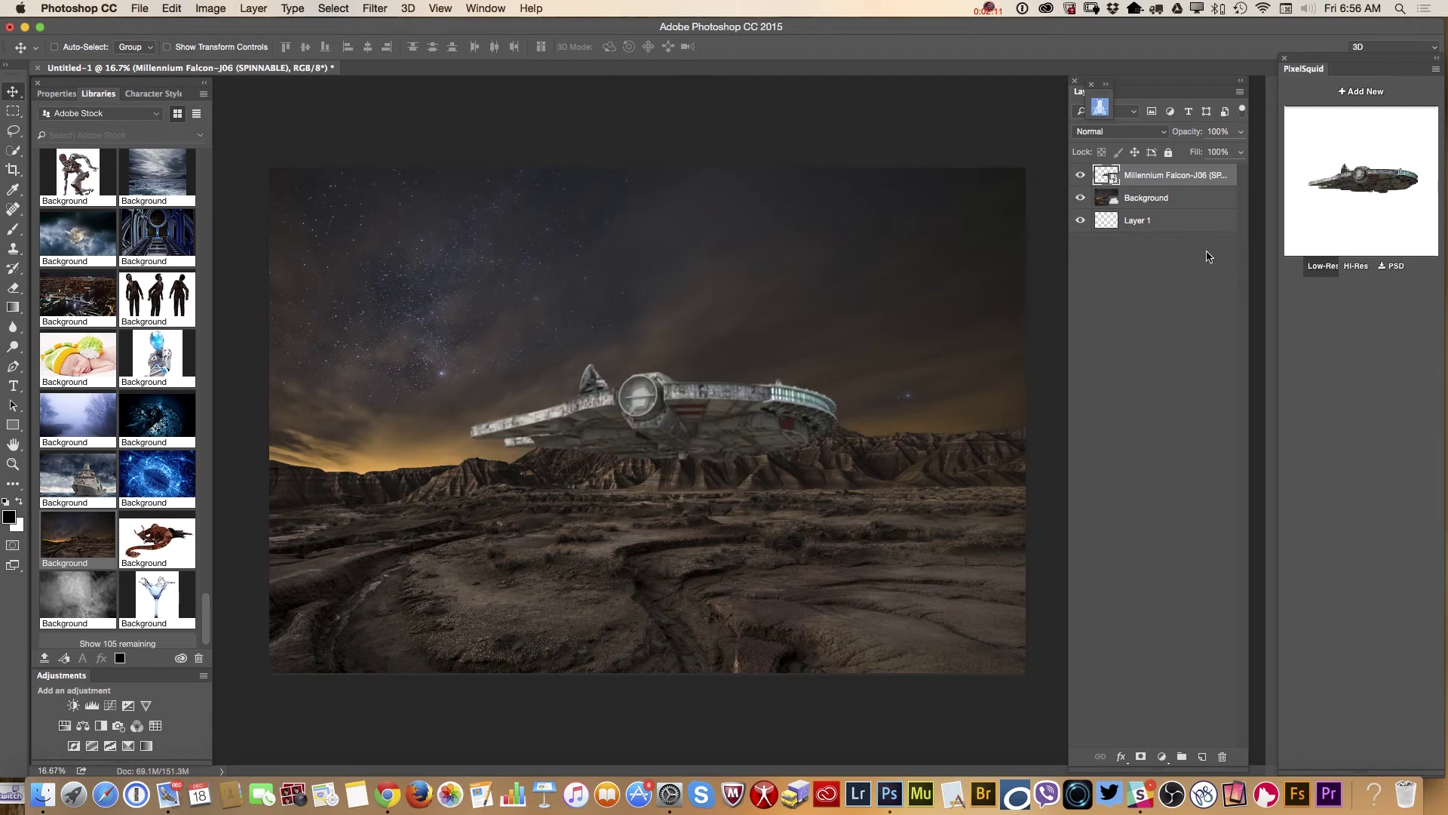
Scale the Millennium Falcon to about 638% by 622% in the upper-left sky and spin it to show more of its underside.
{"action": "left_click", "coordinate": [172, 7]}
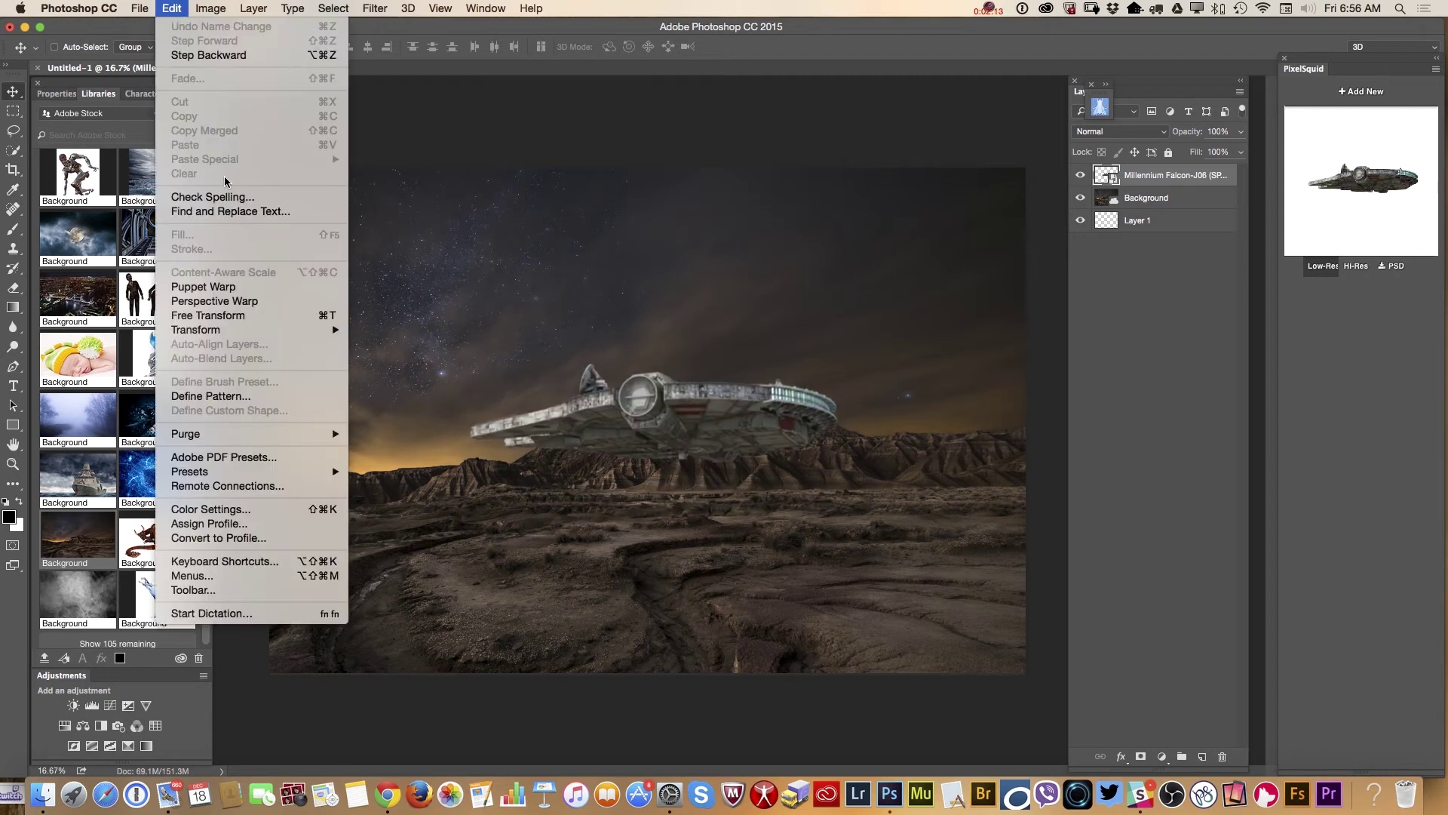
{"action": "left_click", "coordinate": [273, 318]}
{"action": "left_click_drag", "start_coordinate": [394, 169], "coordinate": [446, 208]}
{"action": "left_click_drag", "start_coordinate": [702, 307], "coordinate": [595, 237]}
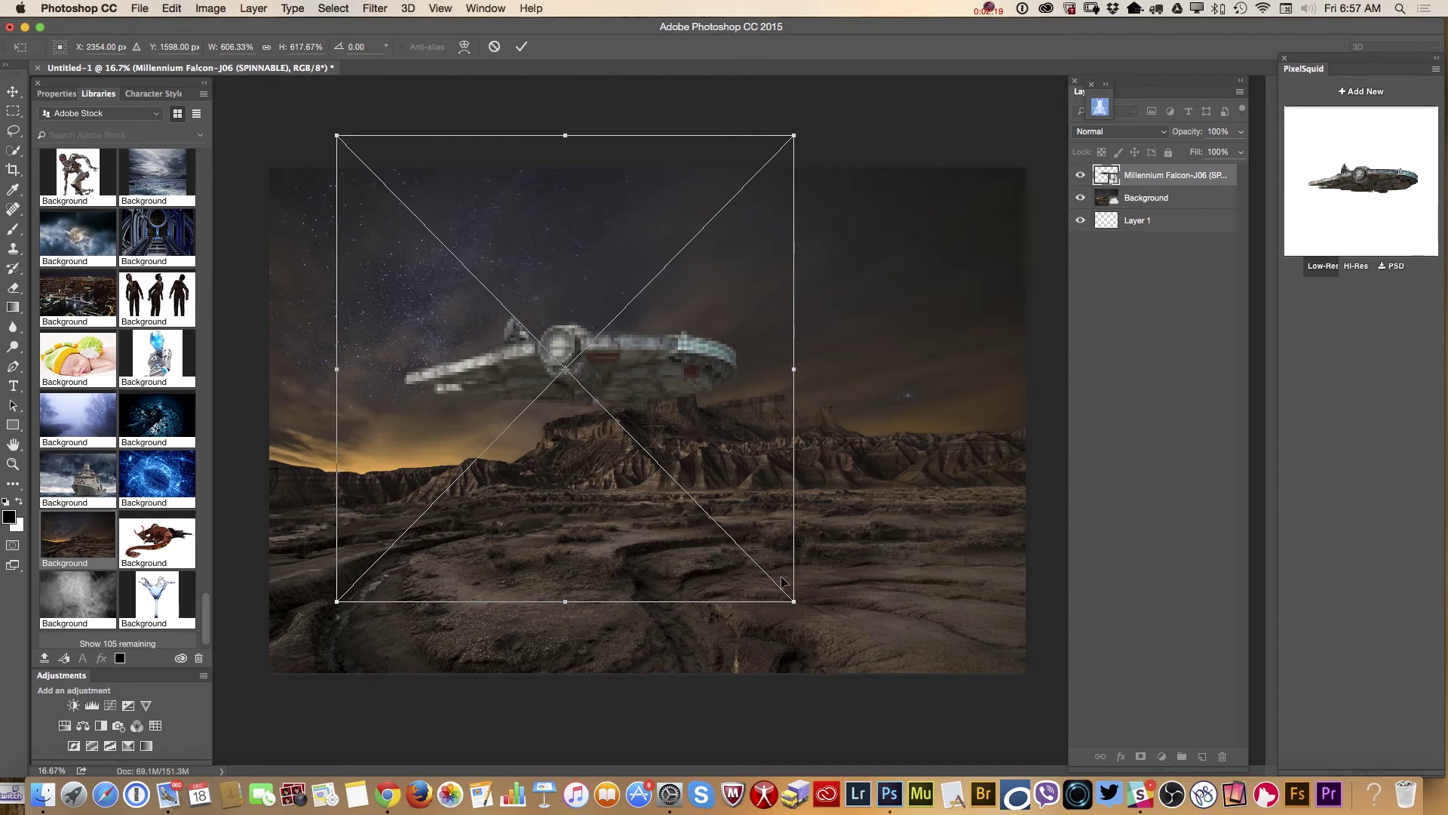
{"action": "left_click_drag", "start_coordinate": [793, 601], "coordinate": [819, 606]}
{"action": "left_click_drag", "start_coordinate": [781, 413], "coordinate": [768, 383]}
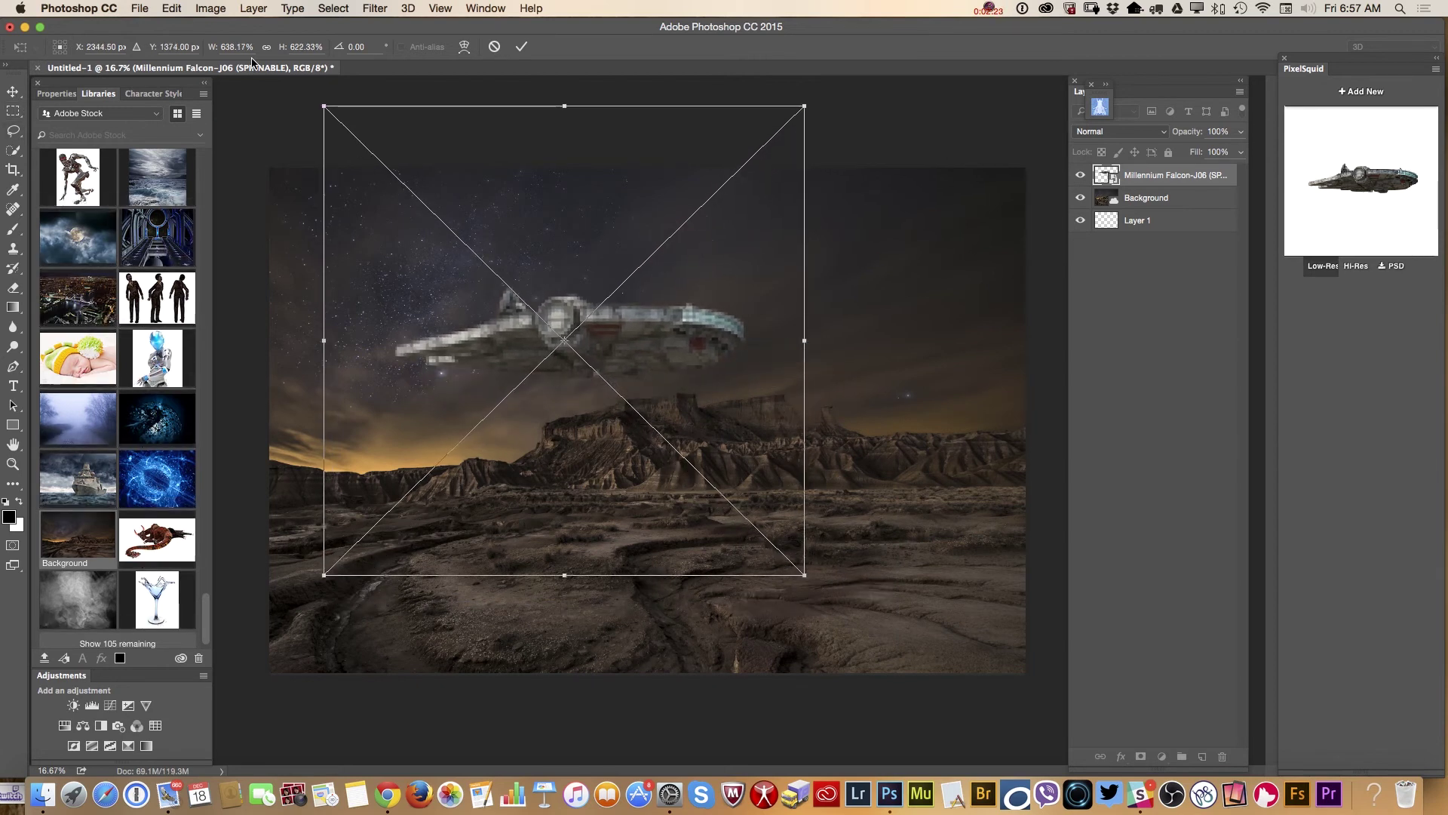
{"action": "left_click", "coordinate": [519, 47]}
{"action": "left_click_drag", "start_coordinate": [727, 337], "coordinate": [721, 298]}
{"action": "mouse_move", "coordinate": [1396, 178]}
{"action": "left_mouse_down"}
{"action": "mouse_move", "coordinate": [1408, 166]}
{"action": "mouse_move", "coordinate": [1396, 193]}
{"action": "left_mouse_up"}
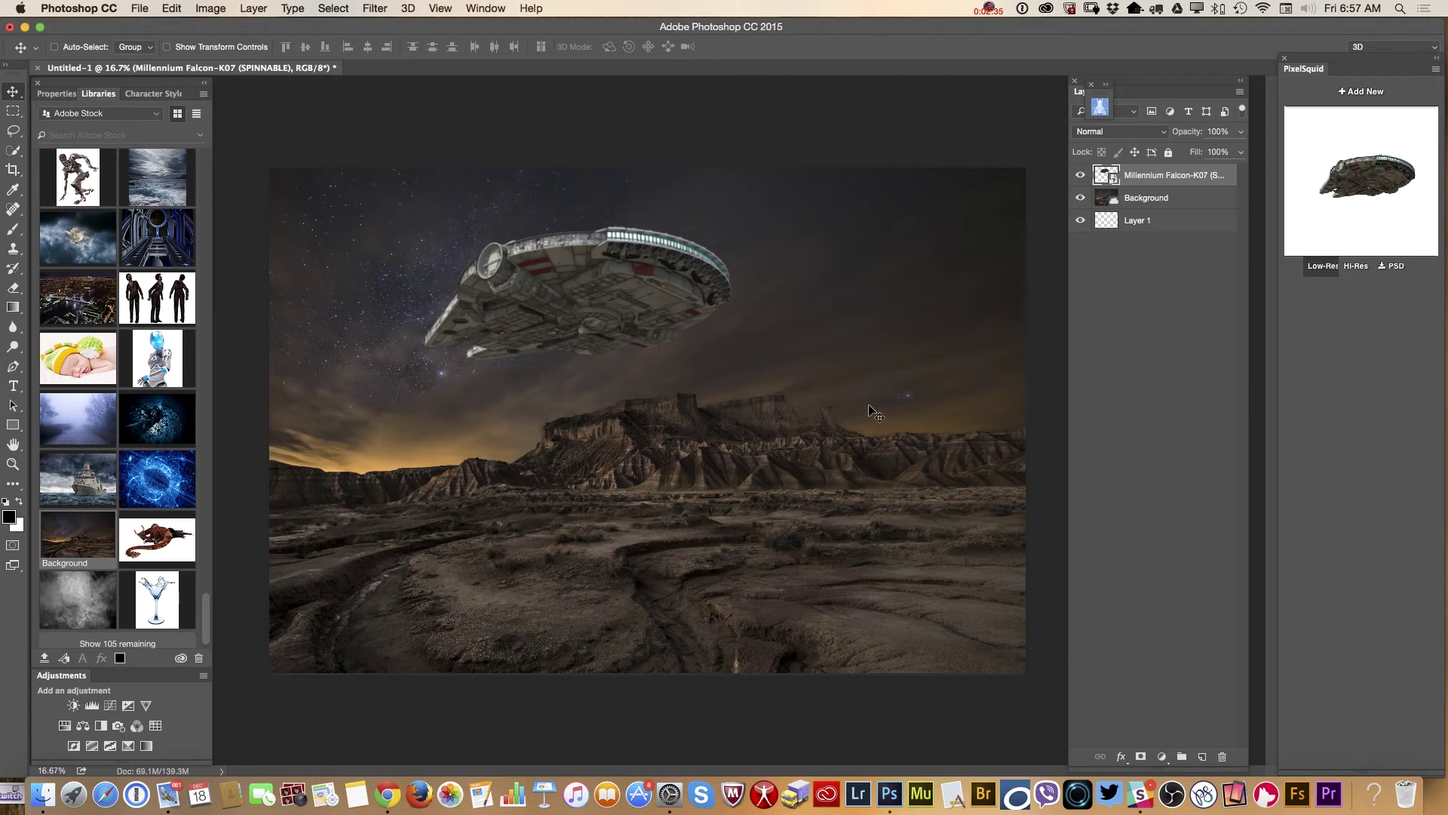
Insert the fiery Venus planet from PixelSquid directly above the Background layer and spin it to a different surface view.
{"action": "left_click", "coordinate": [1359, 92]}
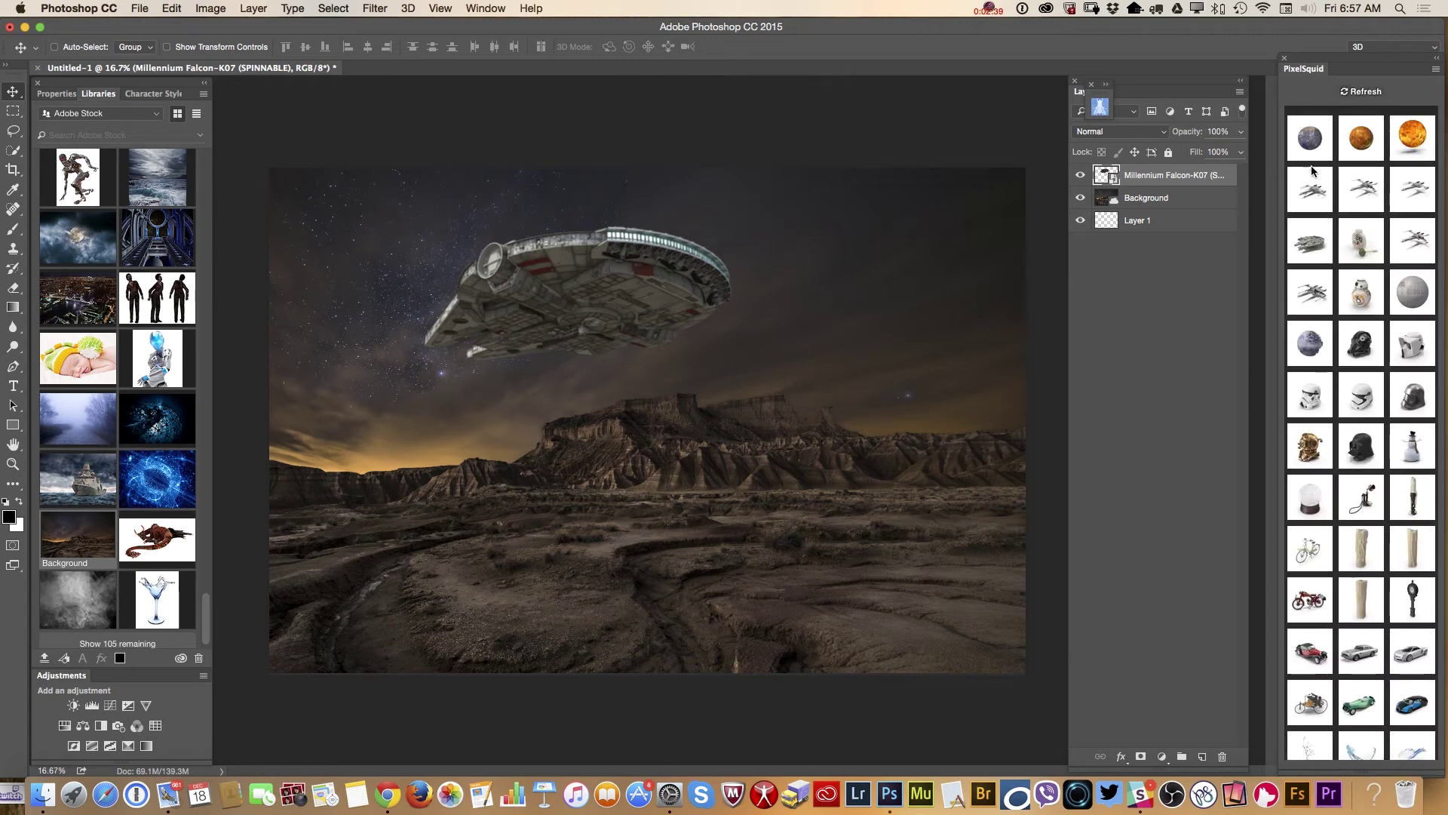
{"action": "left_click", "coordinate": [1171, 210]}
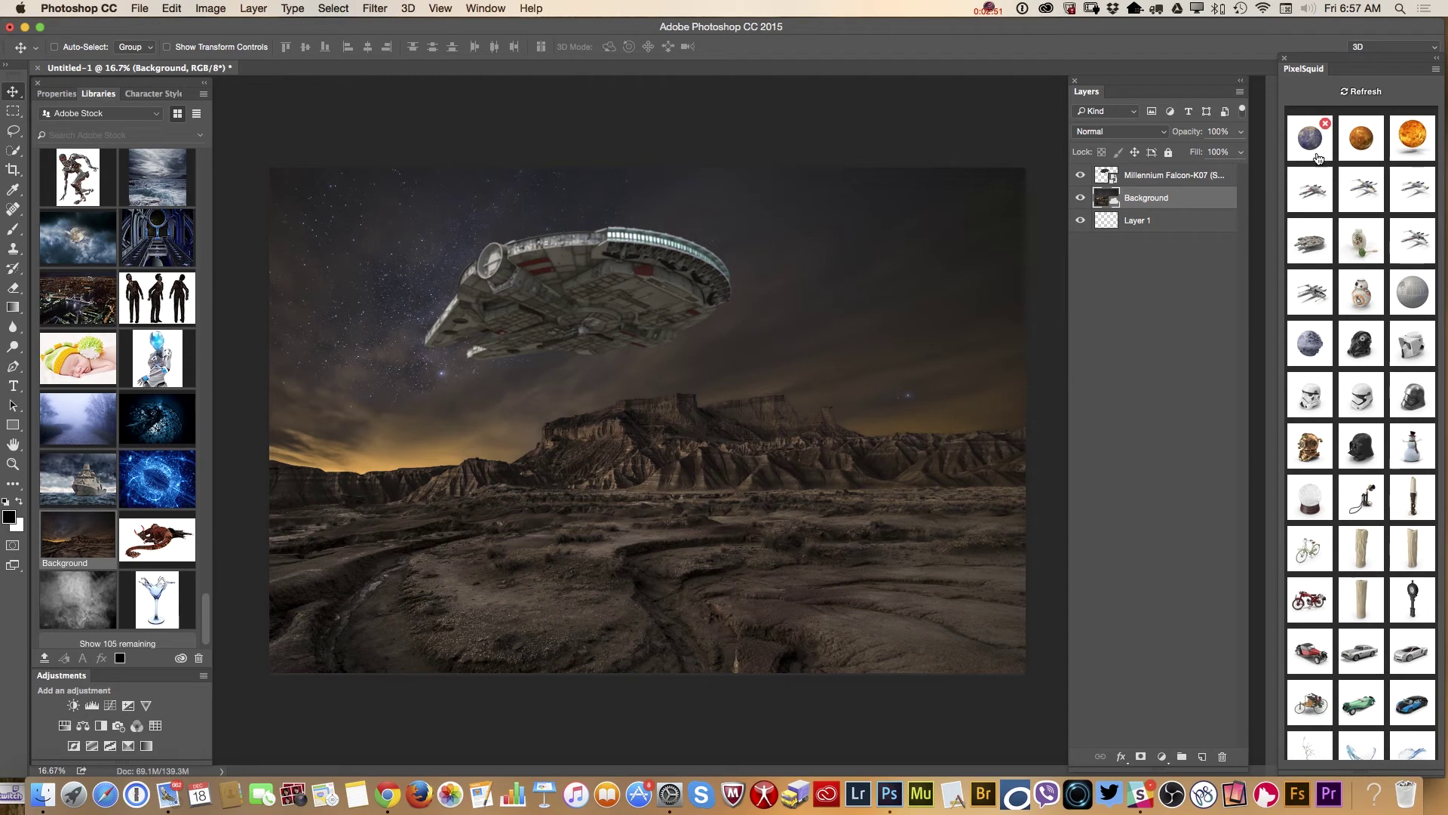
{"action": "left_click", "coordinate": [1413, 139]}
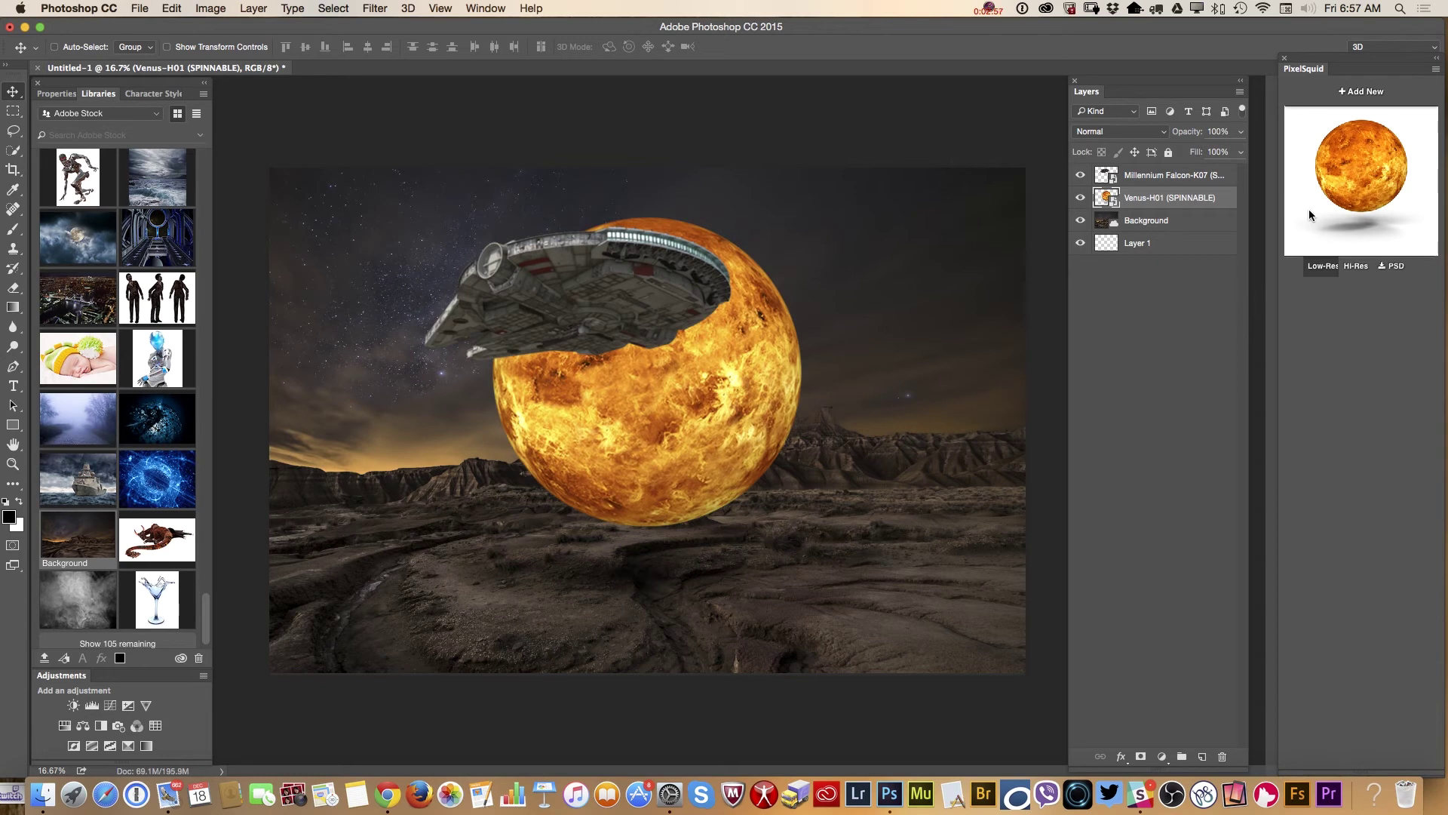
{"action": "left_click_drag", "start_coordinate": [1349, 181], "coordinate": [1406, 175]}
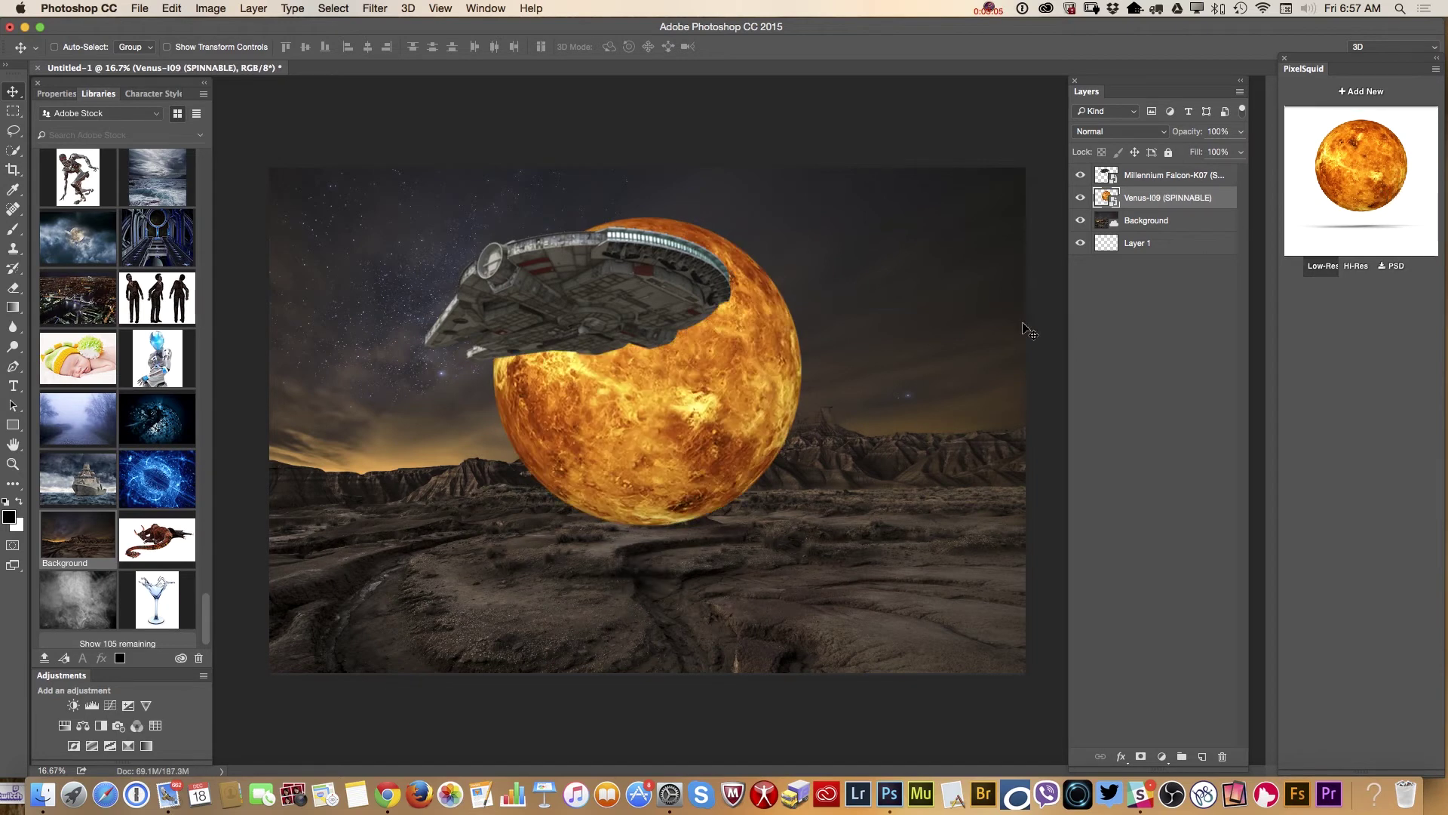
Scale the planet to about 579% by 573% and position it to the right of the spaceship, overlapping the mountain ridge.
{"action": "left_click_drag", "start_coordinate": [781, 381], "coordinate": [929, 397]}
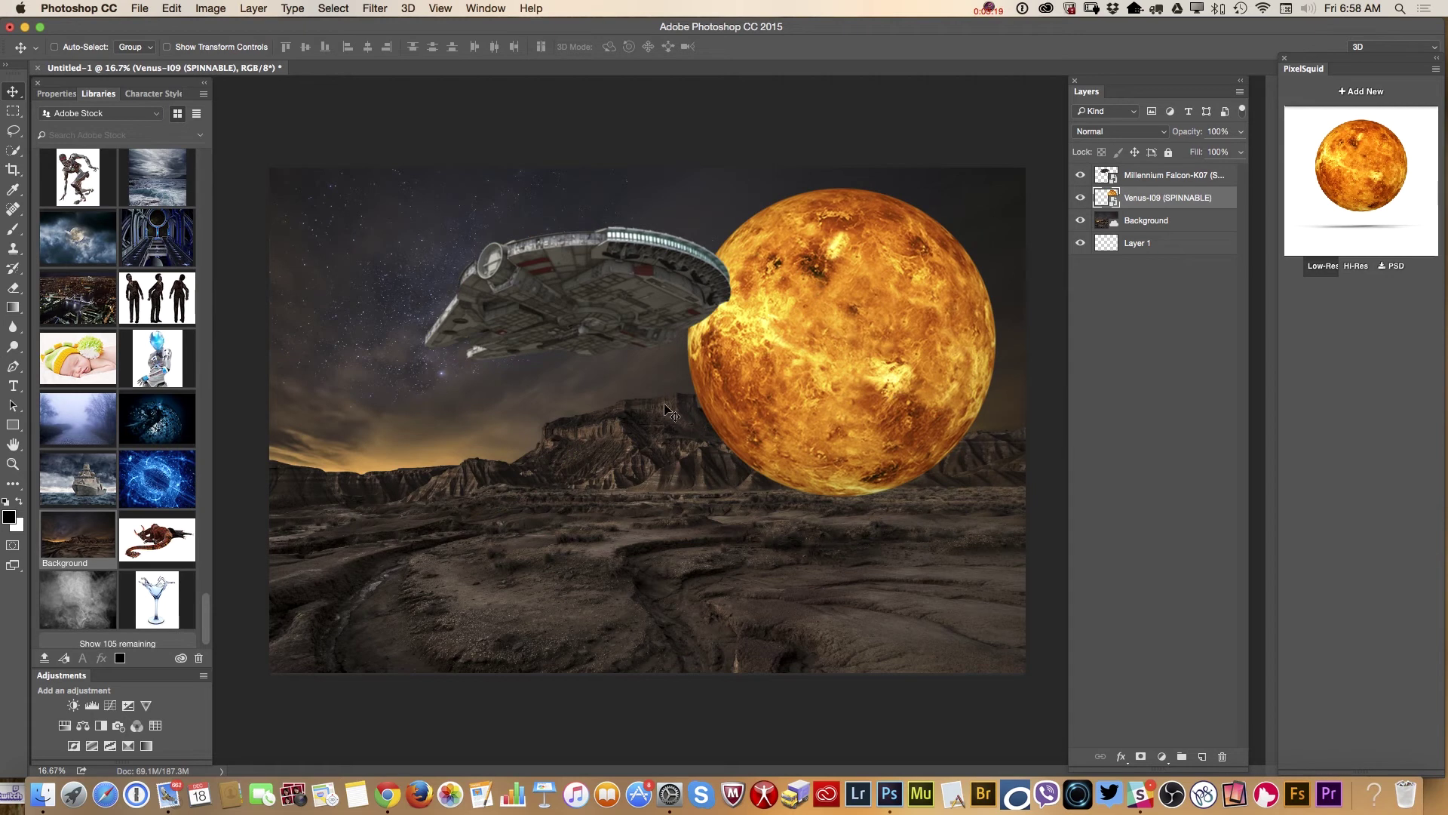
{"action": "left_click_drag", "start_coordinate": [909, 381], "coordinate": [907, 379]}
{"action": "left_click_drag", "start_coordinate": [895, 375], "coordinate": [910, 390]}
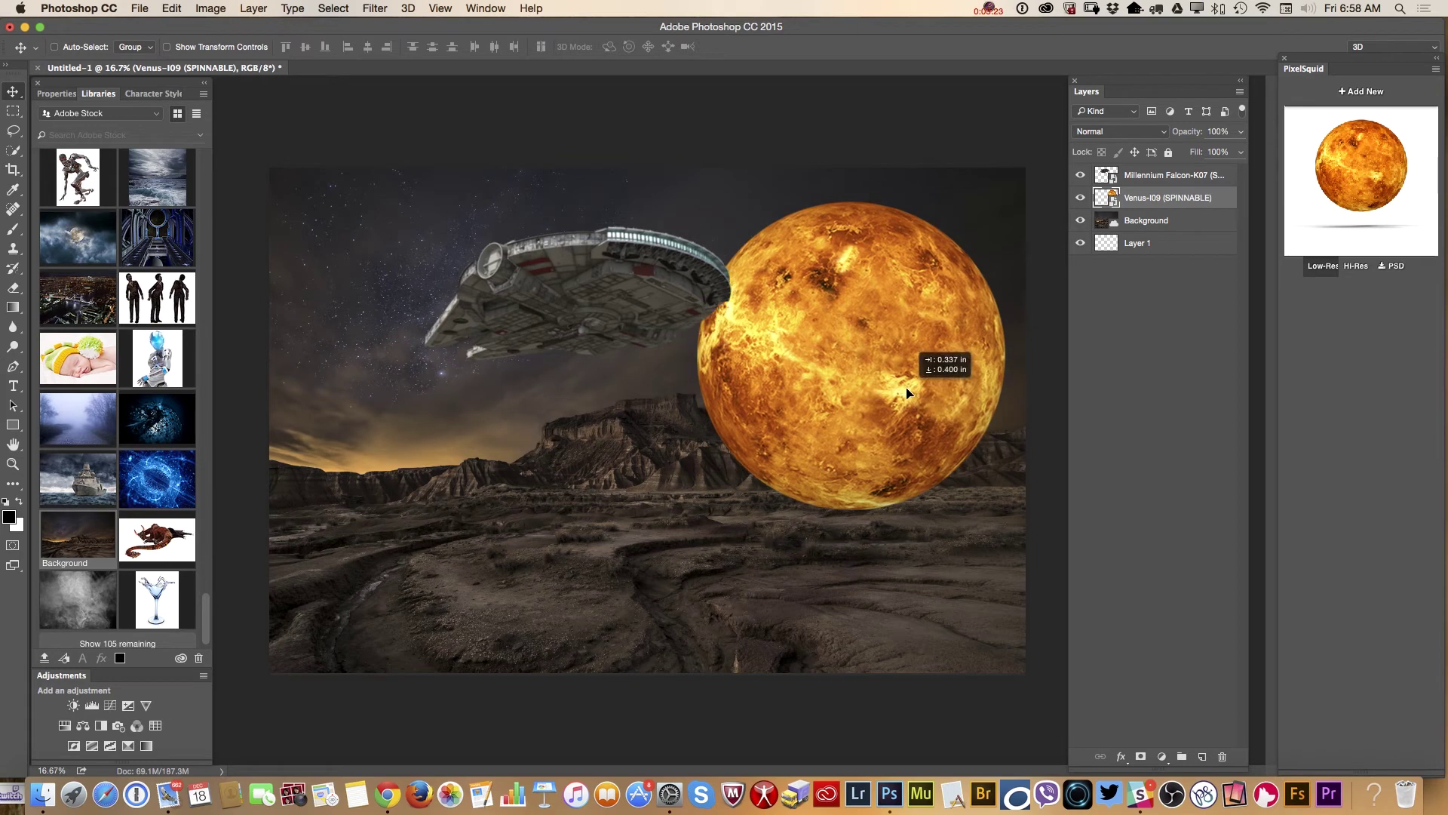
{"action": "left_click", "coordinate": [165, 9]}
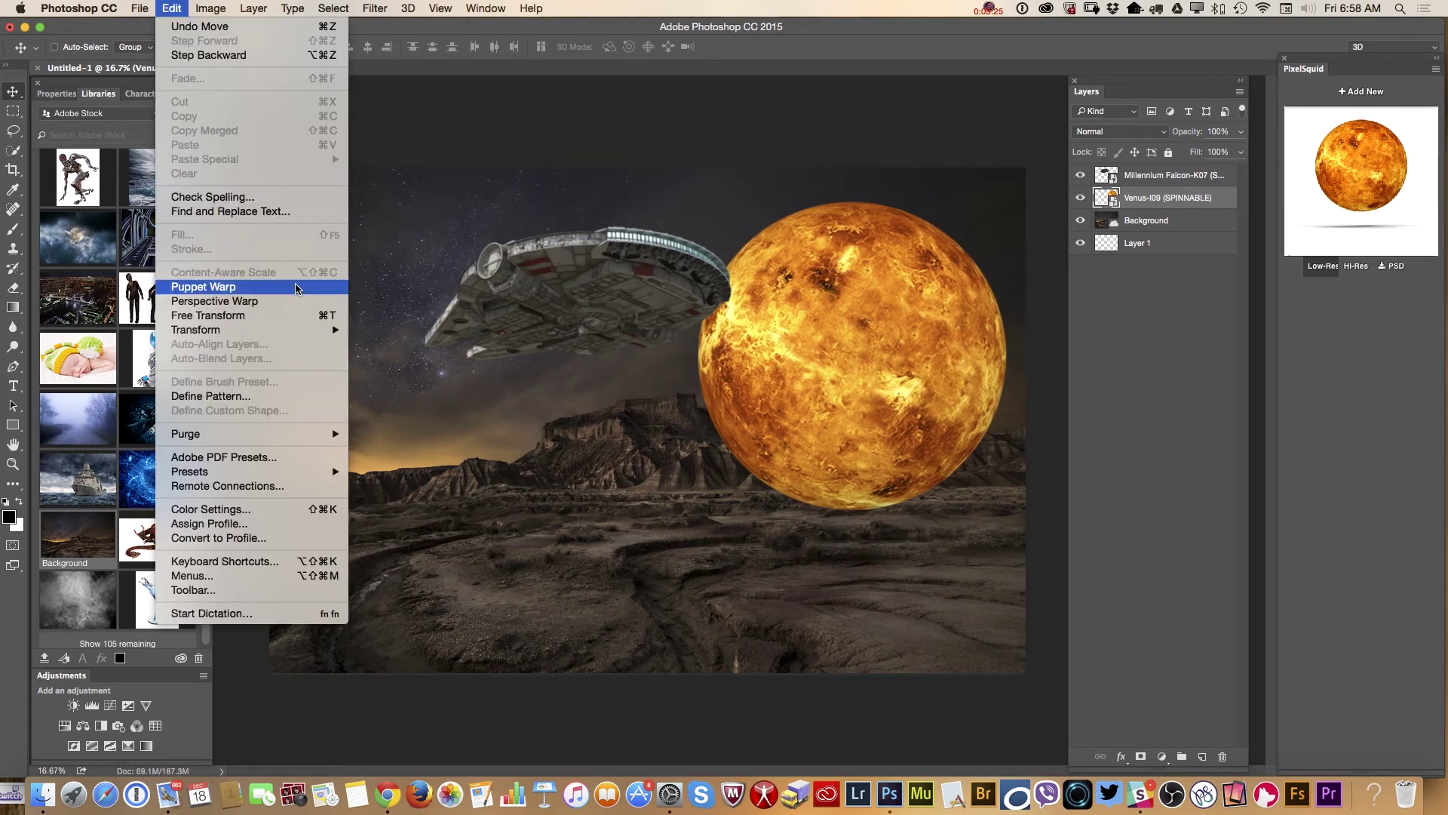
{"action": "left_click", "coordinate": [268, 314]}
{"action": "left_click_drag", "start_coordinate": [595, 149], "coordinate": [662, 219]}
{"action": "left_click_drag", "start_coordinate": [890, 305], "coordinate": [856, 256]}
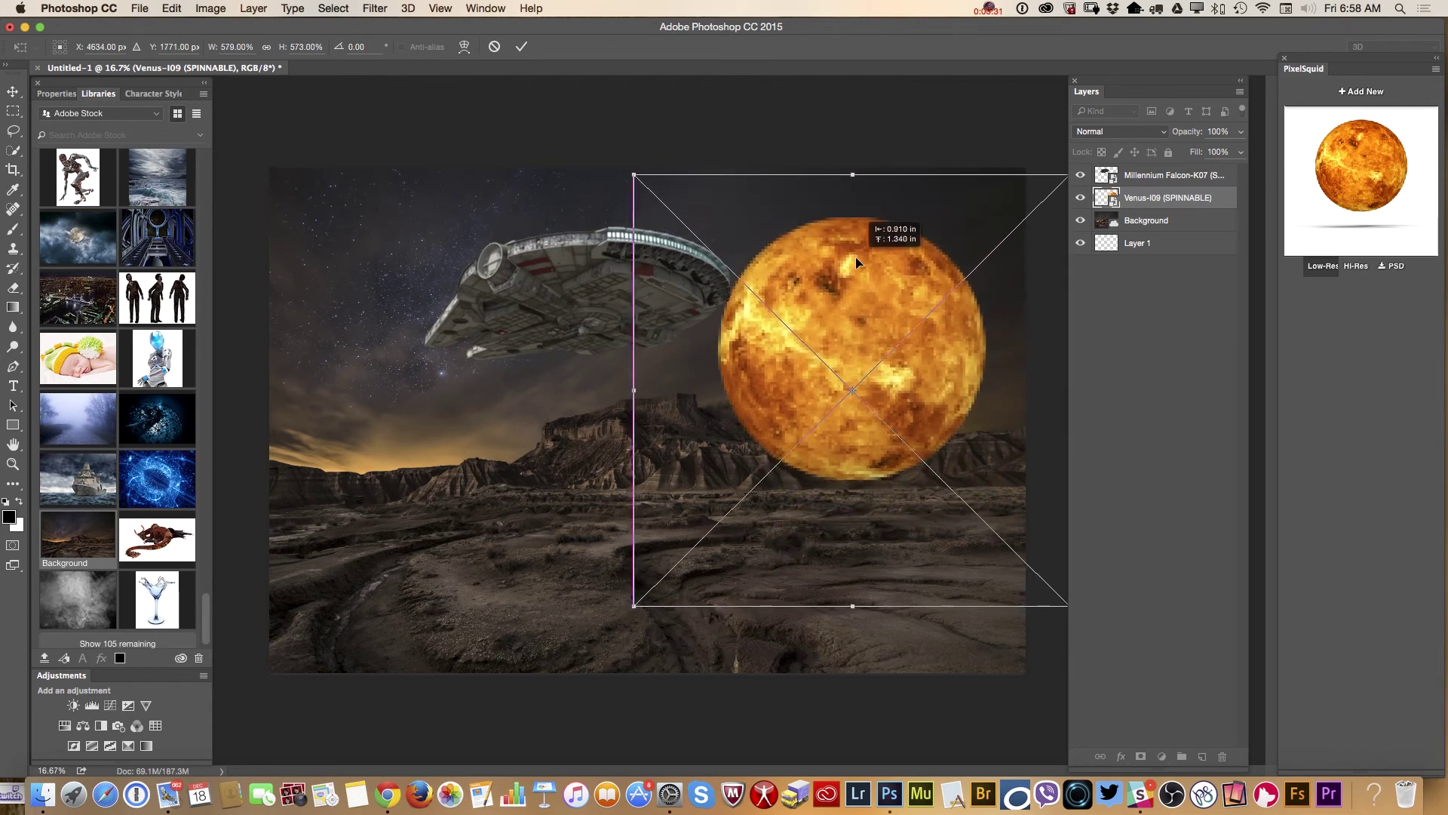
{"action": "key", "text": "Return"}
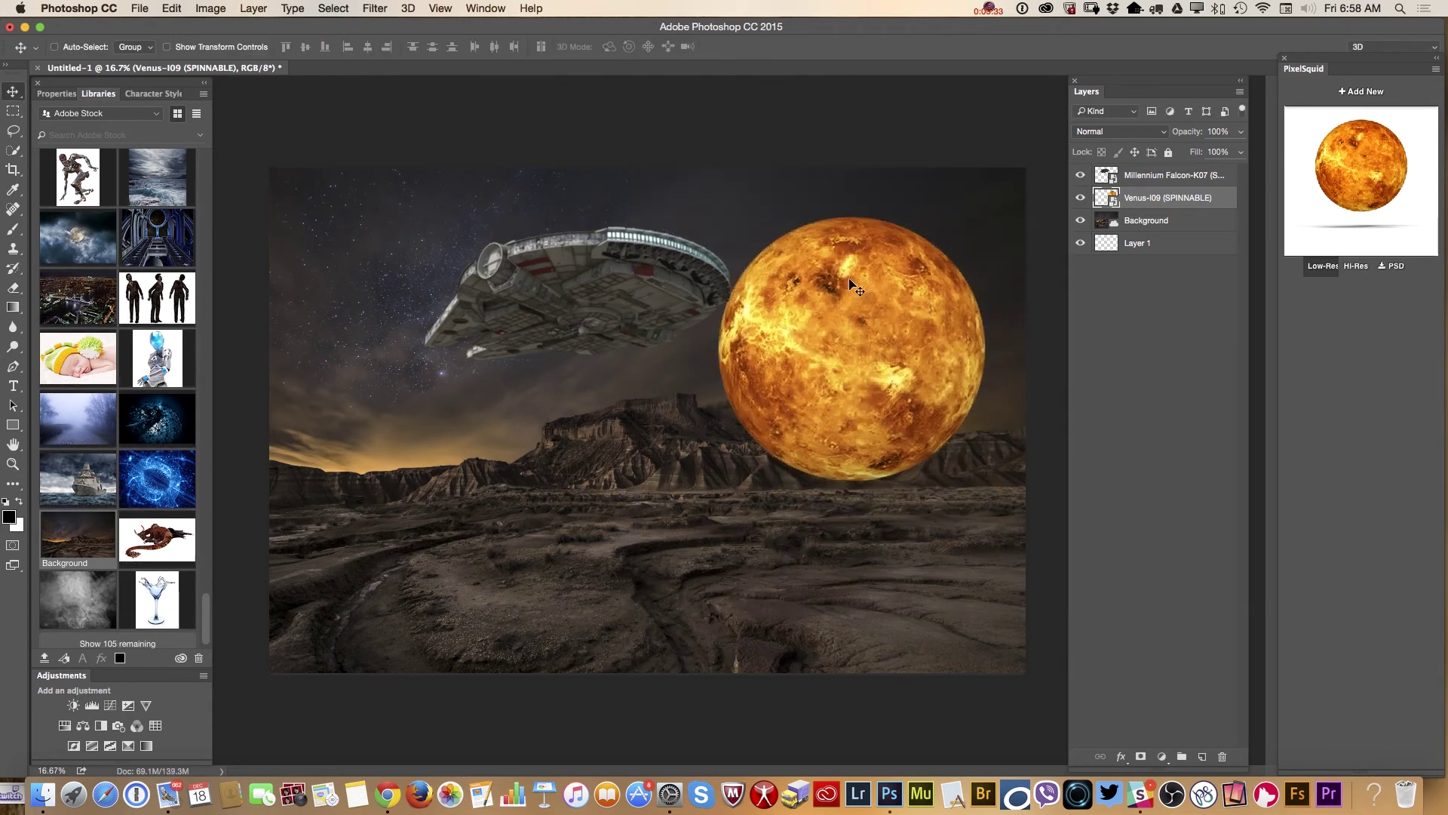
{"action": "left_click_drag", "start_coordinate": [855, 281], "coordinate": [861, 266]}
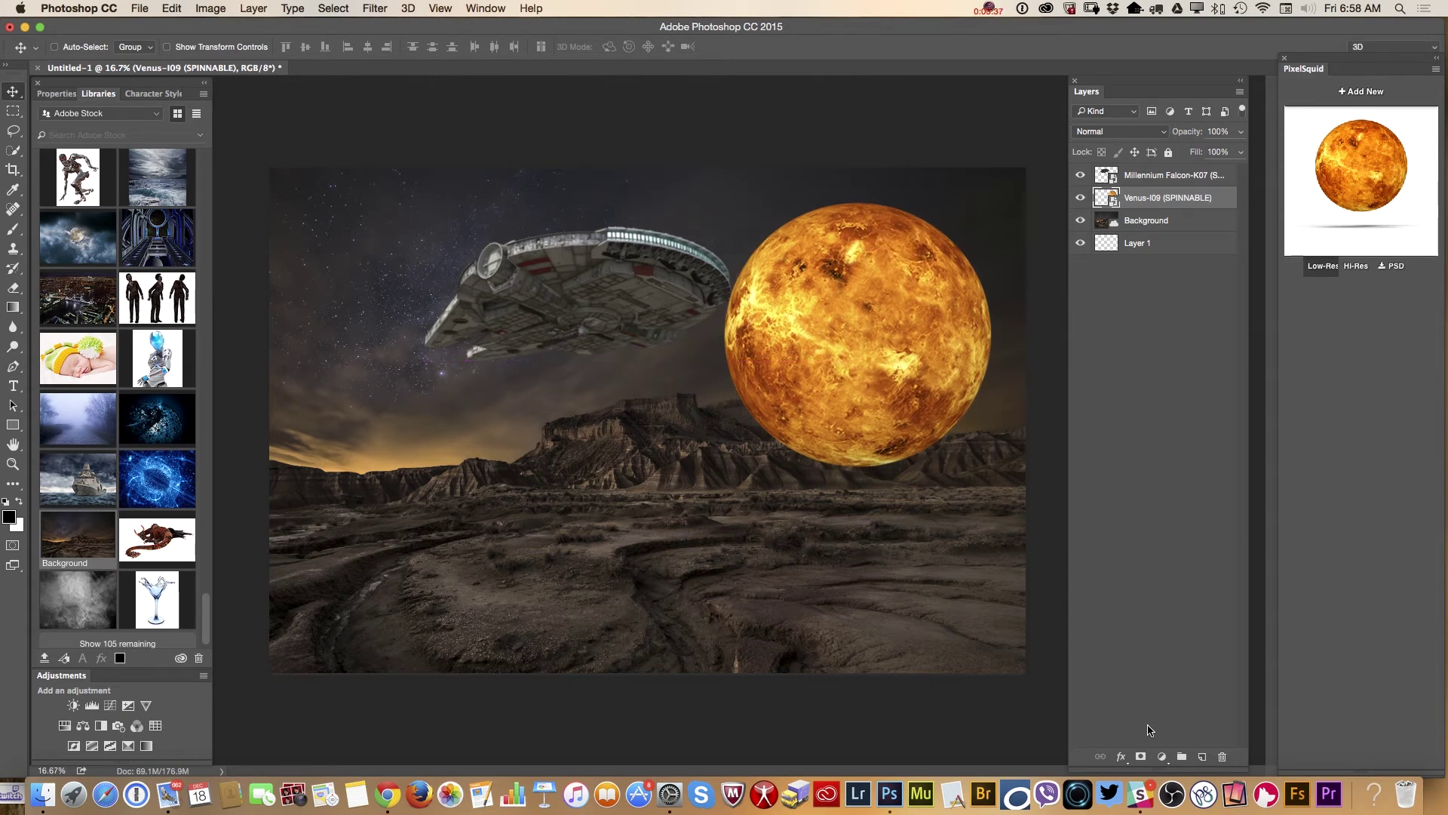
Add a layer mask to the Venus layer and hide the planet's bottom edge with an enlarged soft black brush.
{"action": "left_click", "coordinate": [1141, 756]}
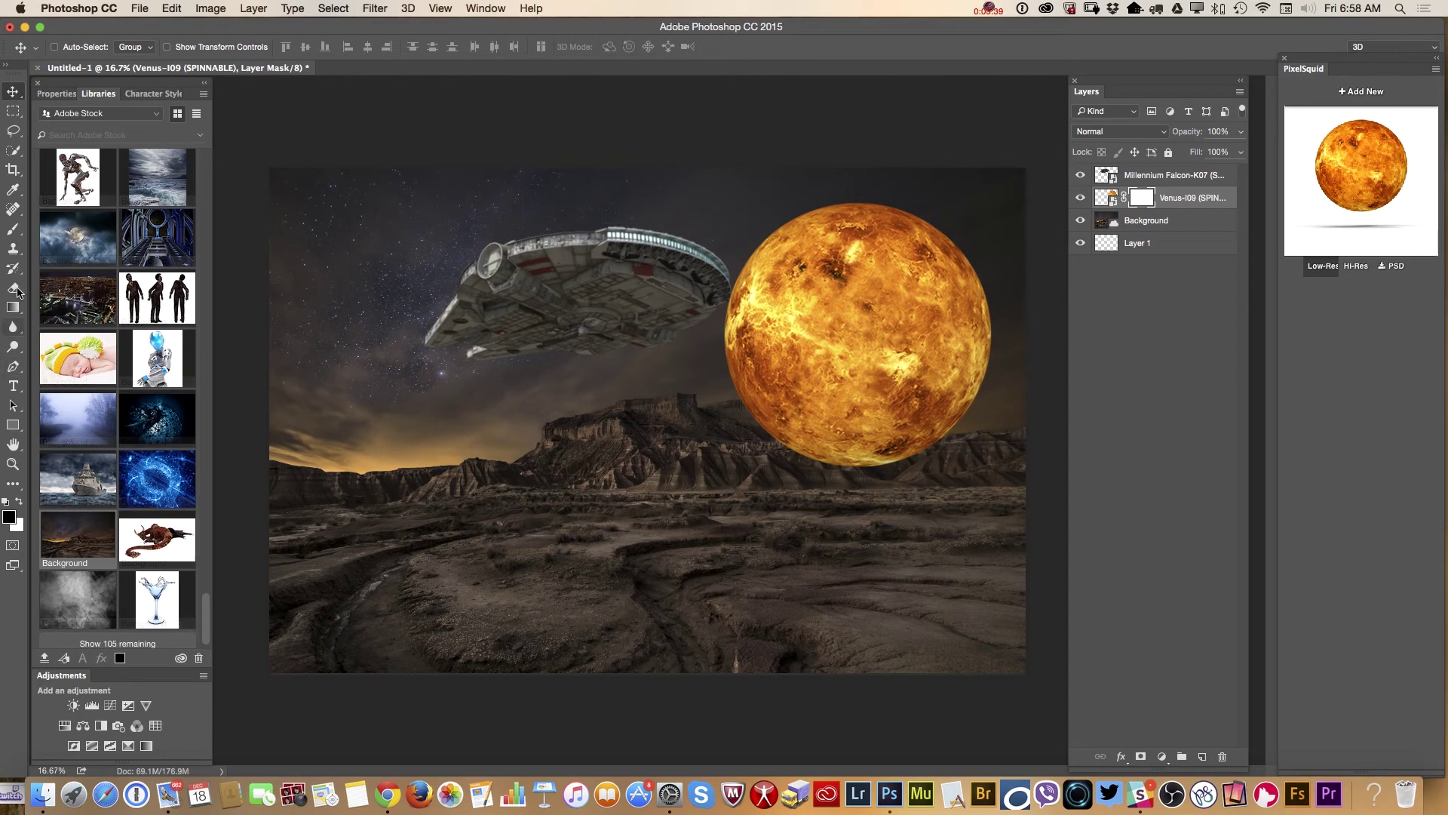
{"action": "left_click_drag", "start_coordinate": [14, 228], "coordinate": [67, 232]}
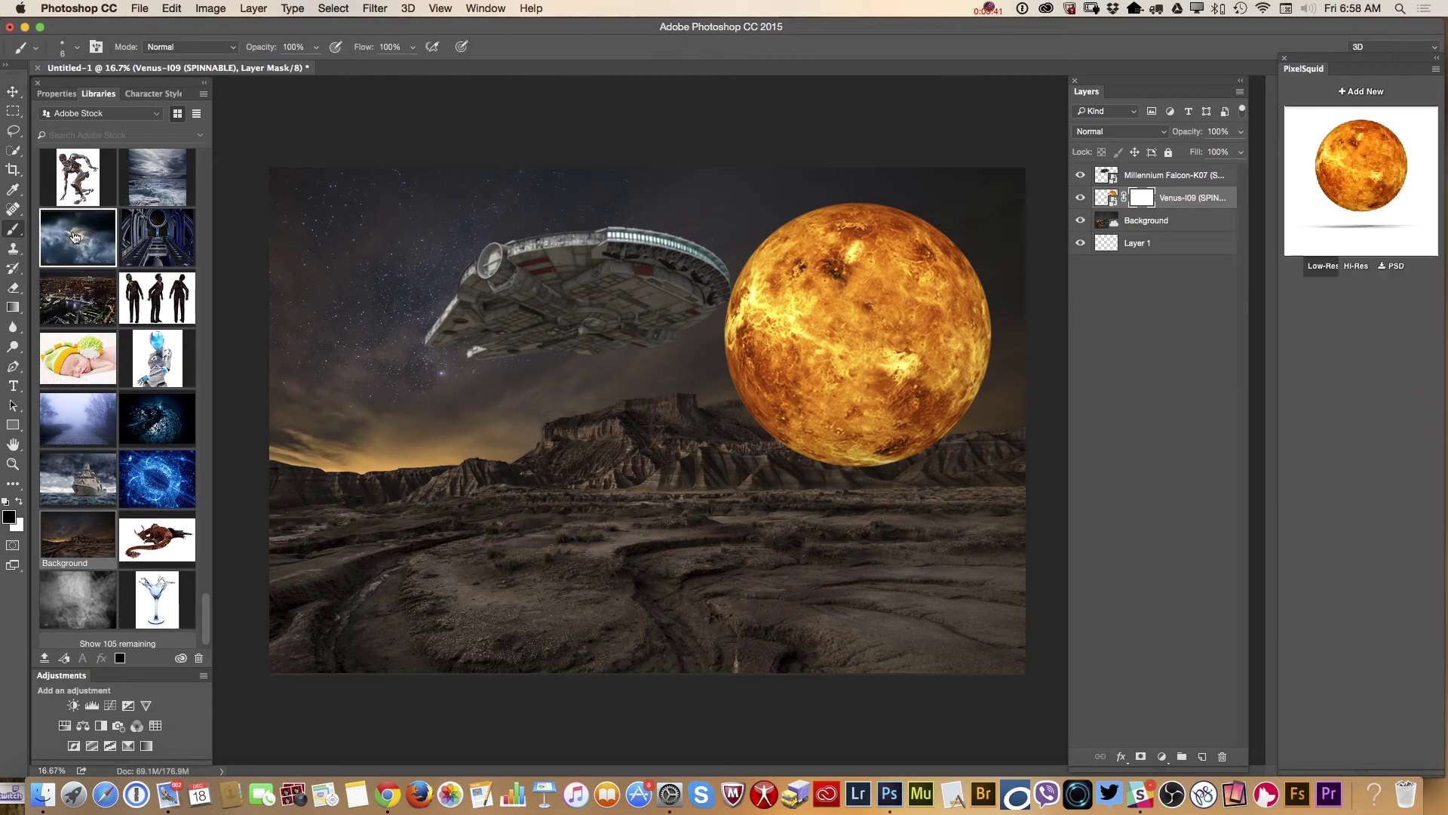
{"action": "right_click", "coordinate": [866, 441]}
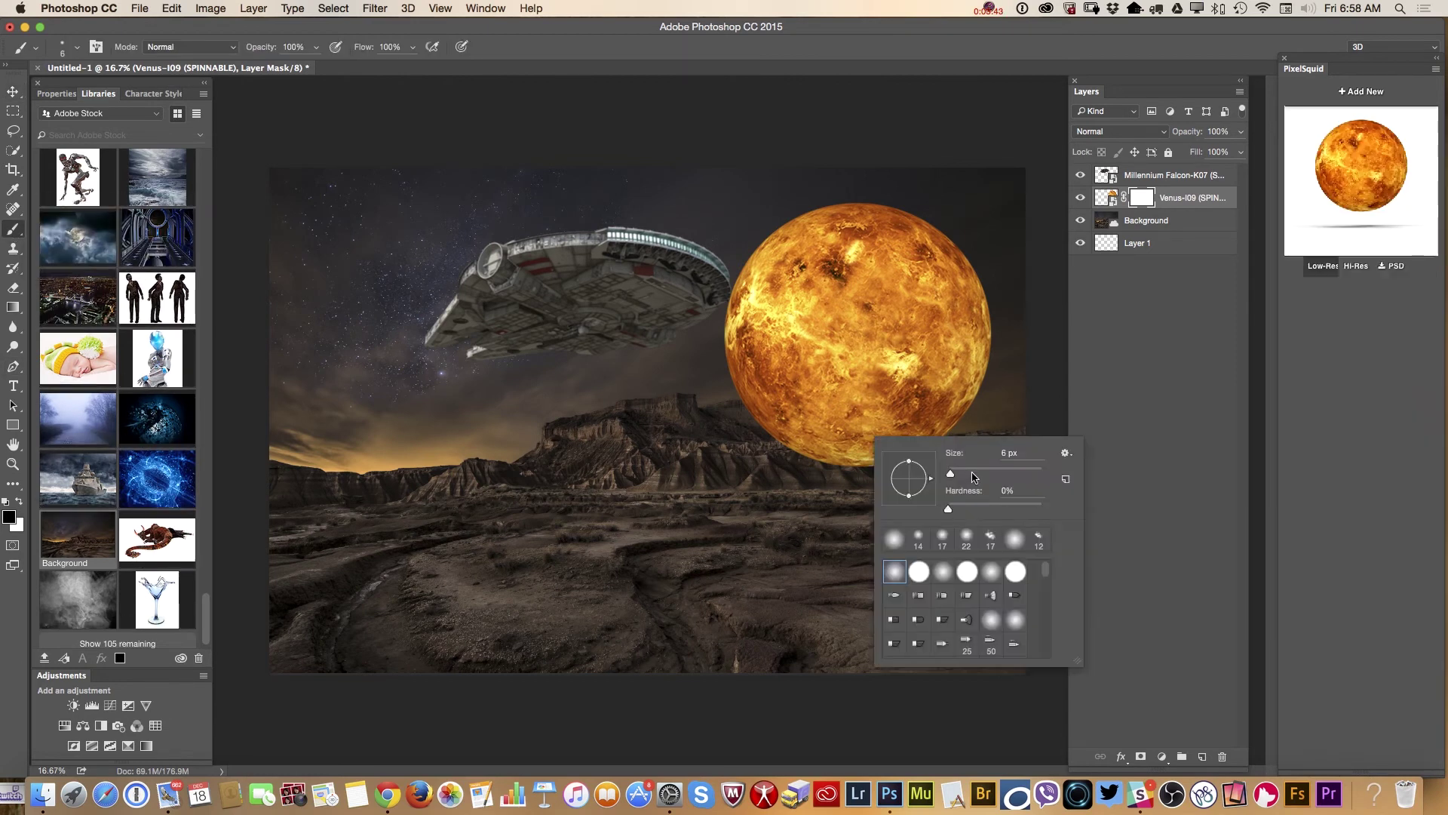
{"action": "left_click", "coordinate": [971, 473]}
{"action": "key", "text": "Return"}
{"action": "mouse_move", "coordinate": [860, 468]}
{"action": "left_mouse_down"}
{"action": "mouse_move", "coordinate": [825, 470]}
{"action": "mouse_move", "coordinate": [928, 451]}
{"action": "mouse_move", "coordinate": [806, 457]}
{"action": "mouse_move", "coordinate": [873, 459]}
{"action": "left_mouse_up"}
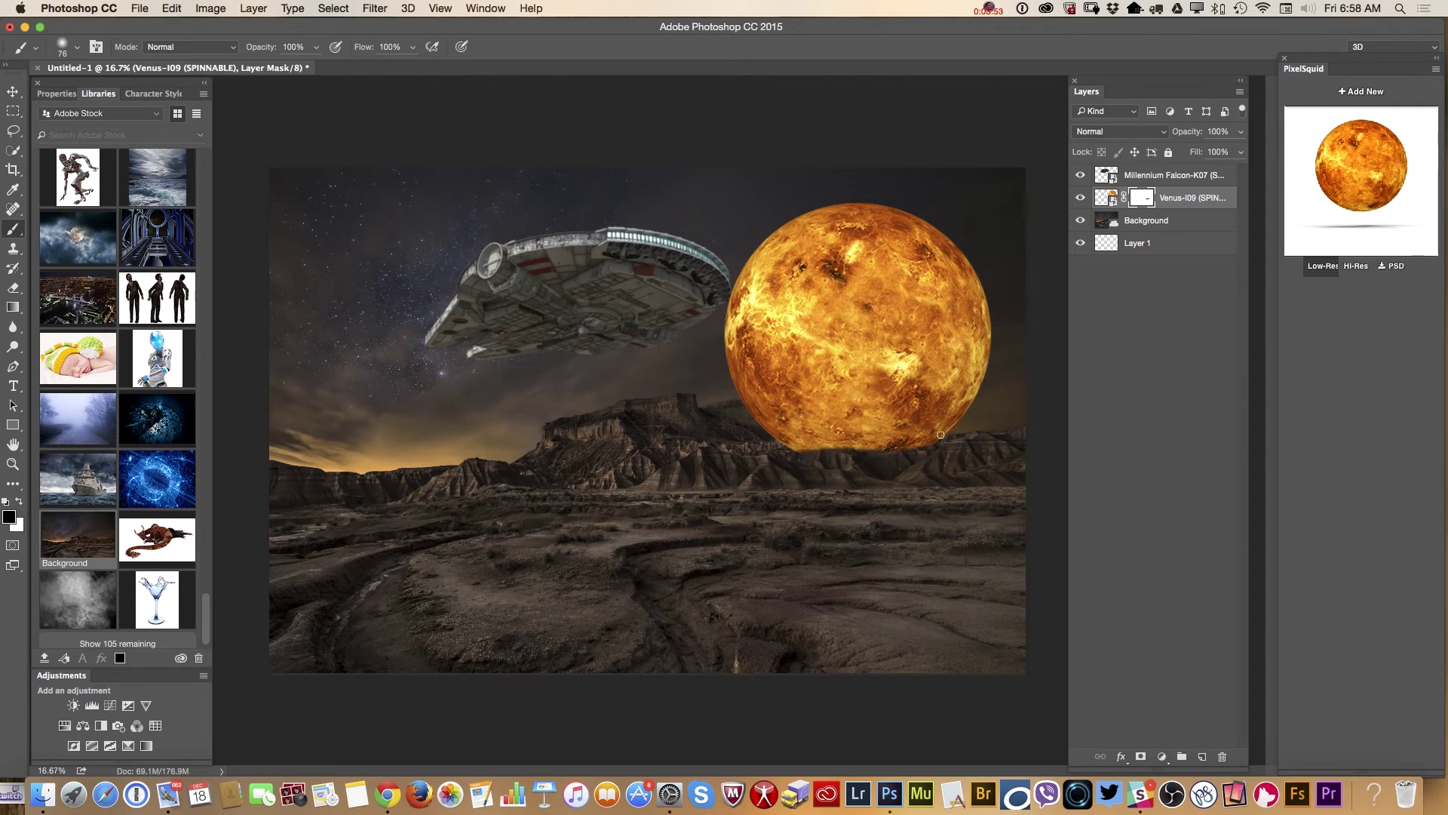
Lower the Venus layer's opacity to 7% to reveal the mountain ridge and ready the Brush tool for masking.
{"action": "key", "text": "z"}
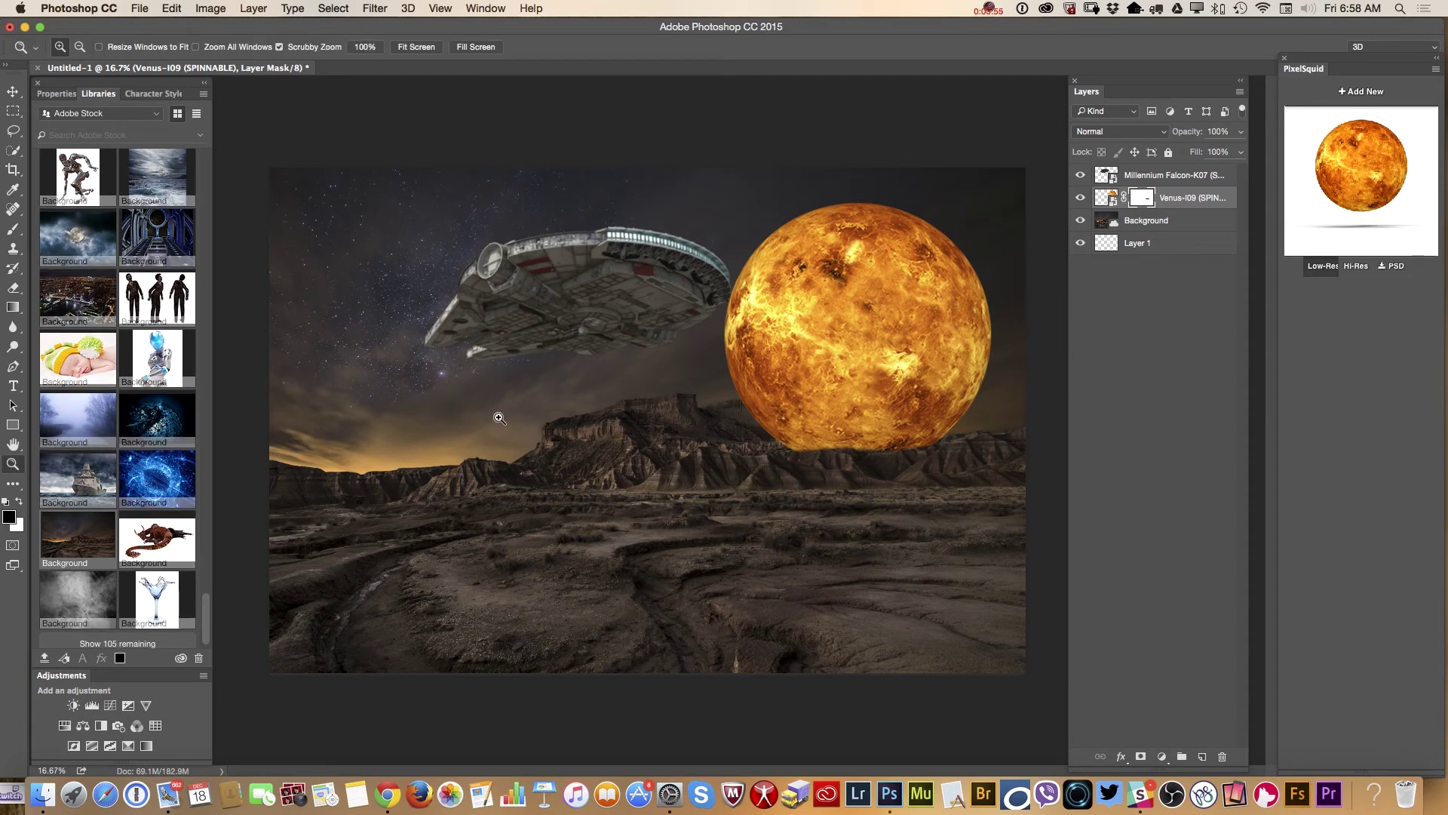
{"action": "left_click_drag", "start_coordinate": [924, 368], "coordinate": [1003, 390]}
{"action": "left_click", "coordinate": [912, 490]}
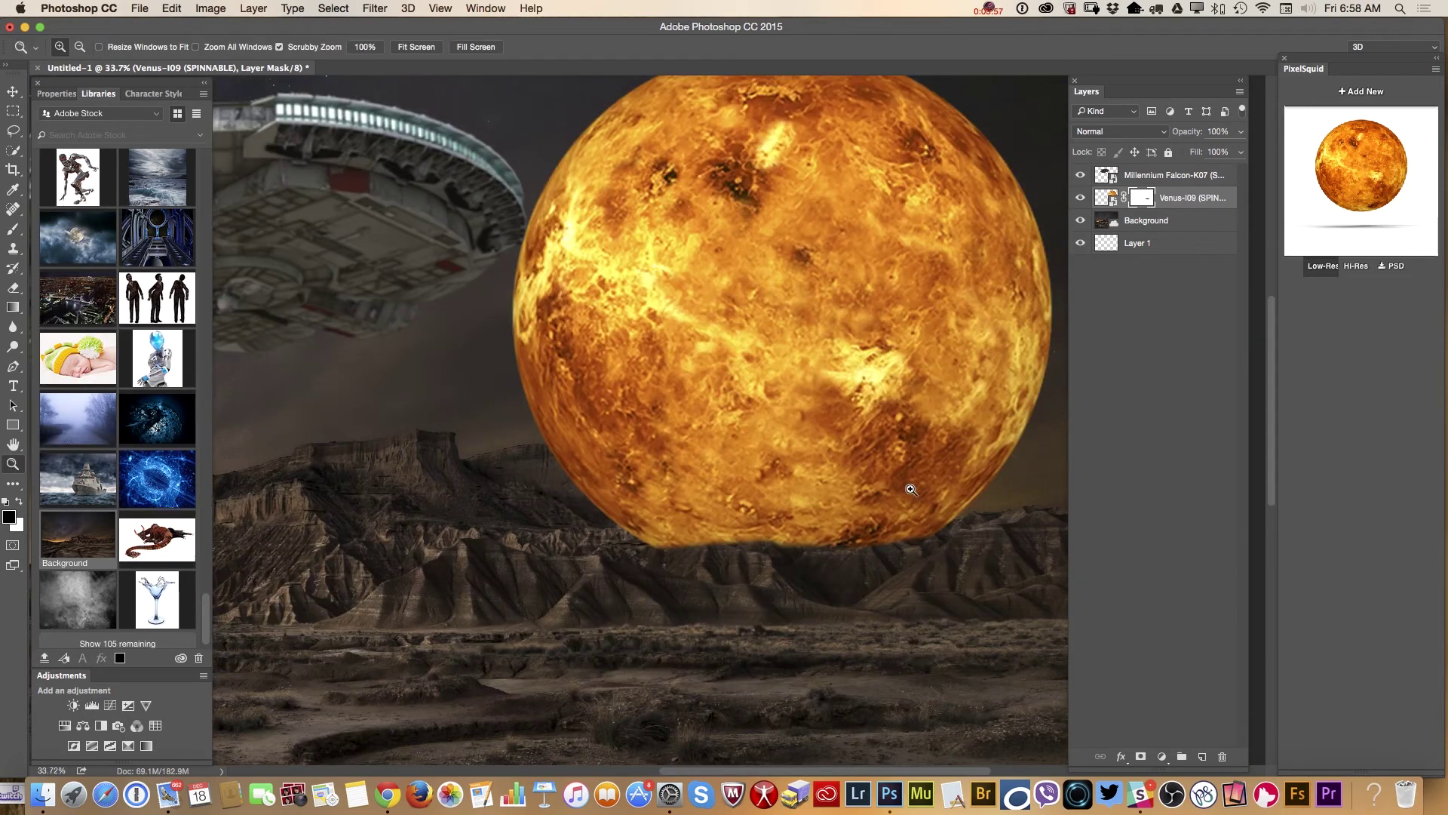
{"action": "left_click_drag", "start_coordinate": [841, 770], "coordinate": [865, 771]}
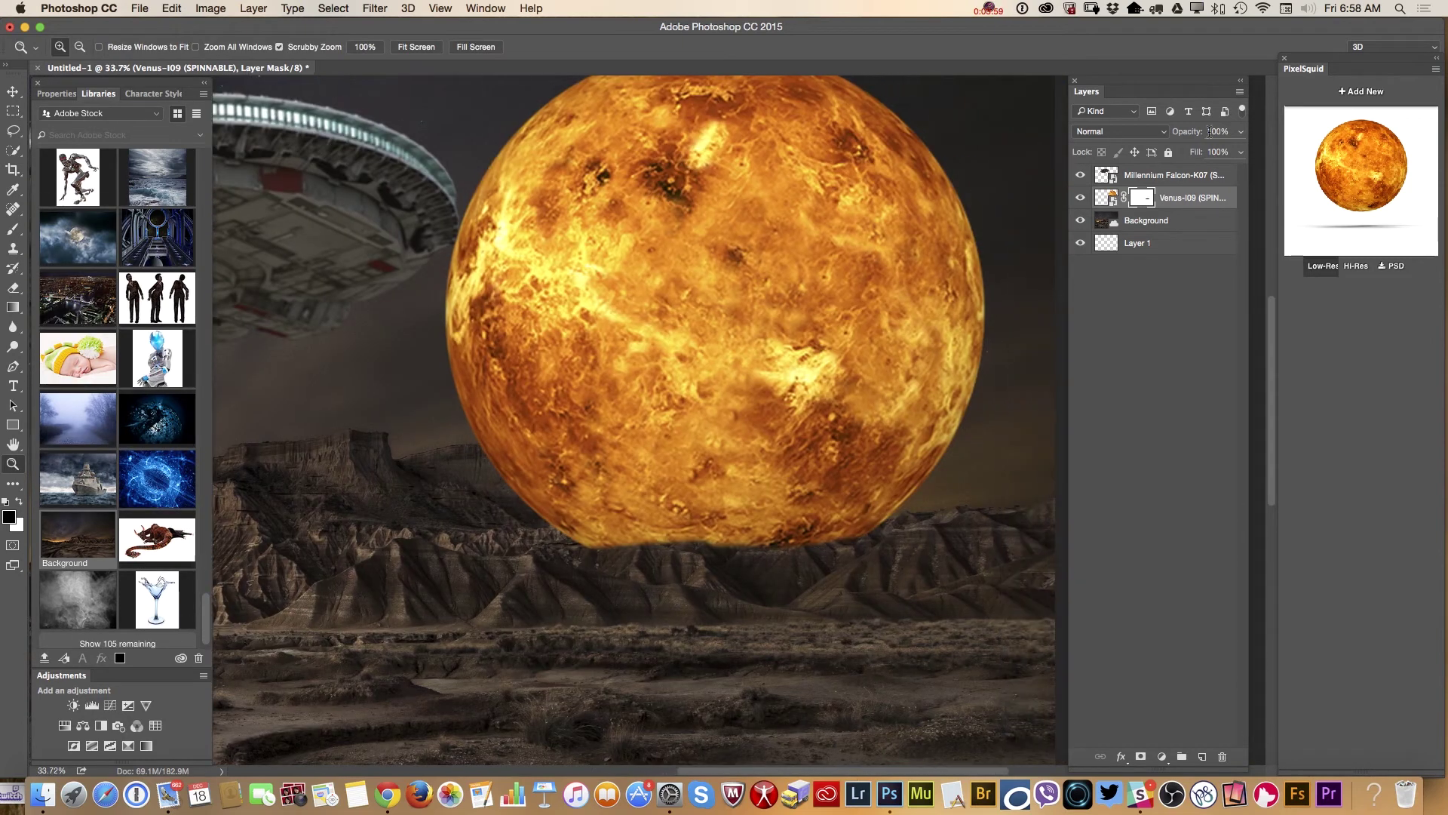
{"action": "left_click", "coordinate": [1240, 133]}
{"action": "left_click_drag", "start_coordinate": [1239, 157], "coordinate": [1173, 153]}
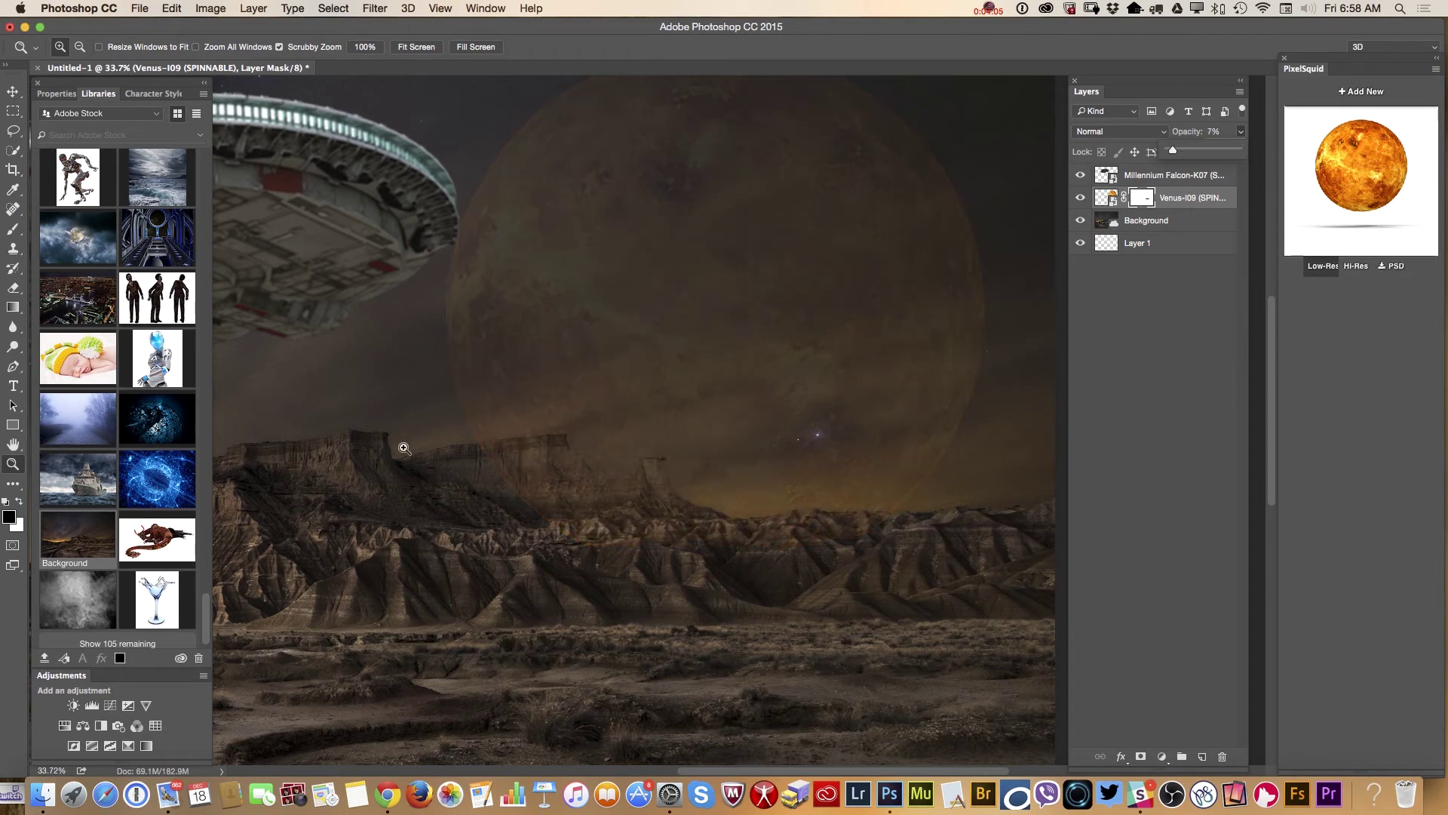
{"action": "key", "text": "b"}
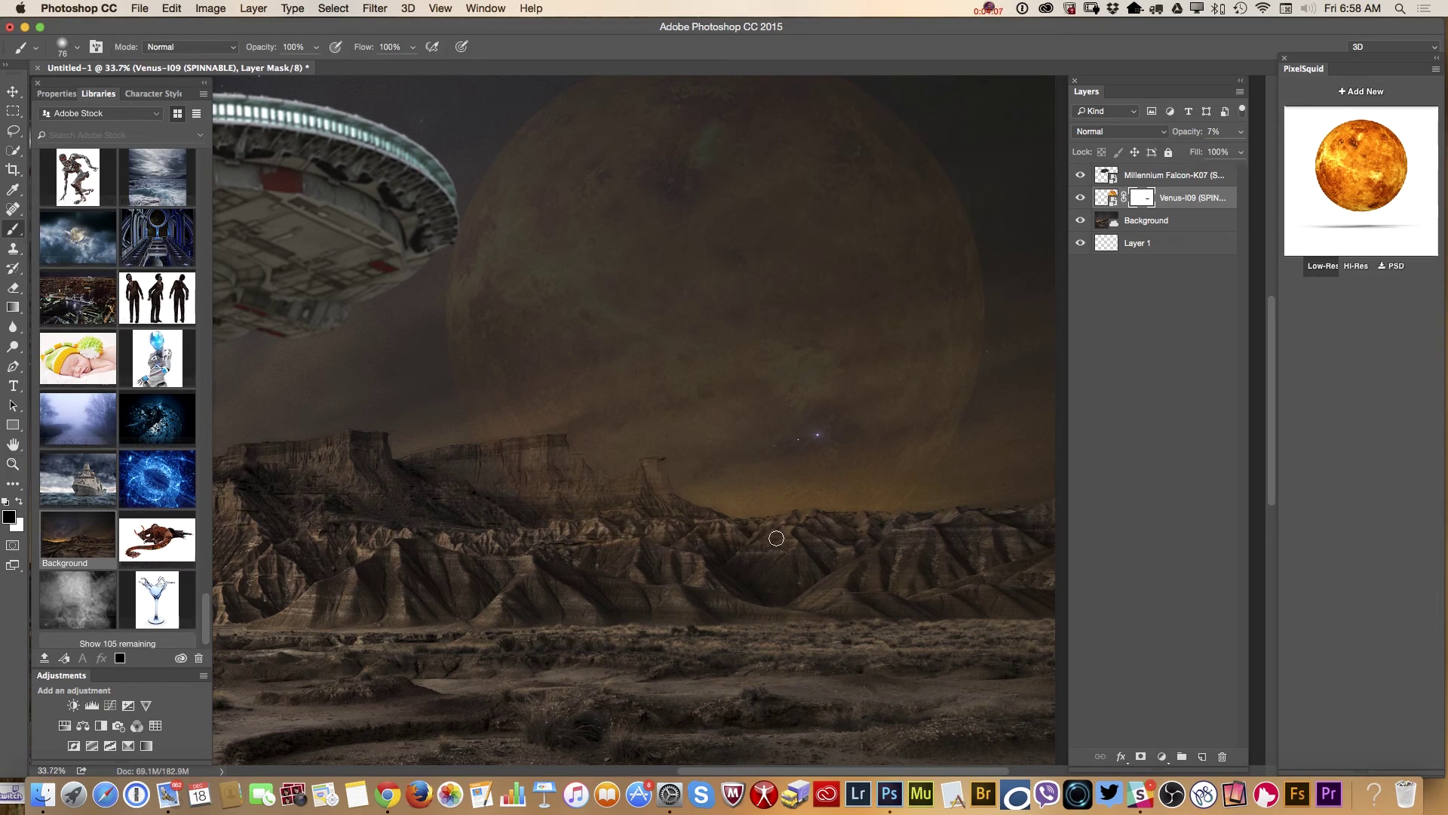
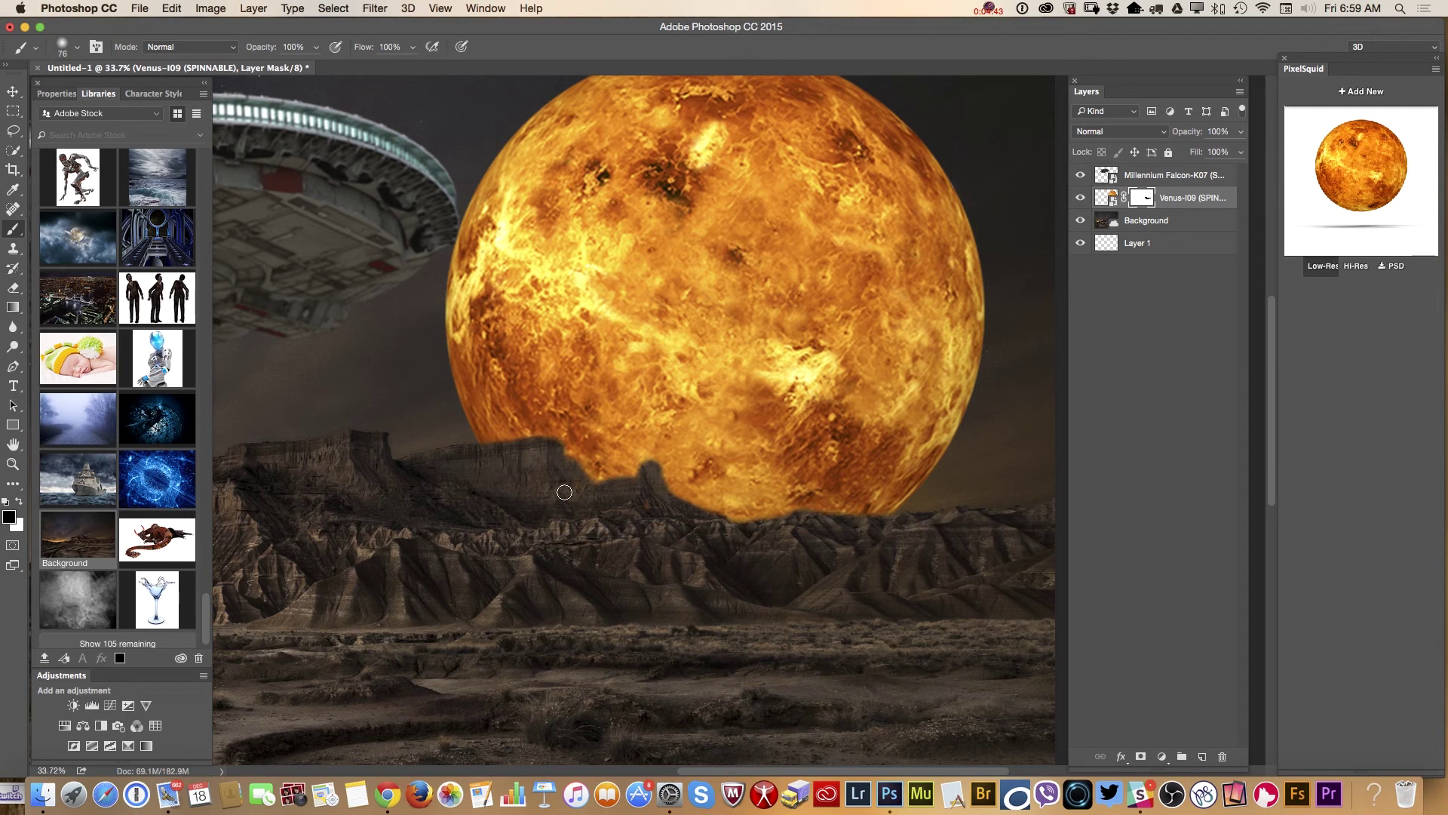
Refine the Venus mask along the mountain ridge with a smaller soft black brush of about 49 px.
{"action": "left_click_drag", "start_coordinate": [647, 542], "coordinate": [643, 542]}
{"action": "key", "text": "Return"}
{"action": "mouse_move", "coordinate": [616, 483]}
{"action": "left_mouse_down"}
{"action": "mouse_move", "coordinate": [654, 465]}
{"action": "mouse_move", "coordinate": [668, 491]}
{"action": "mouse_move", "coordinate": [656, 464]}
{"action": "mouse_move", "coordinate": [707, 521]}
{"action": "mouse_move", "coordinate": [802, 522]}
{"action": "mouse_move", "coordinate": [731, 526]}
{"action": "mouse_move", "coordinate": [871, 518]}
{"action": "mouse_move", "coordinate": [678, 497]}
{"action": "mouse_move", "coordinate": [669, 468]}
{"action": "mouse_move", "coordinate": [634, 457]}
{"action": "mouse_move", "coordinate": [617, 478]}
{"action": "mouse_move", "coordinate": [641, 470]}
{"action": "mouse_move", "coordinate": [555, 444]}
{"action": "mouse_move", "coordinate": [571, 438]}
{"action": "mouse_move", "coordinate": [520, 437]}
{"action": "mouse_move", "coordinate": [565, 435]}
{"action": "mouse_move", "coordinate": [612, 481]}
{"action": "left_mouse_up"}
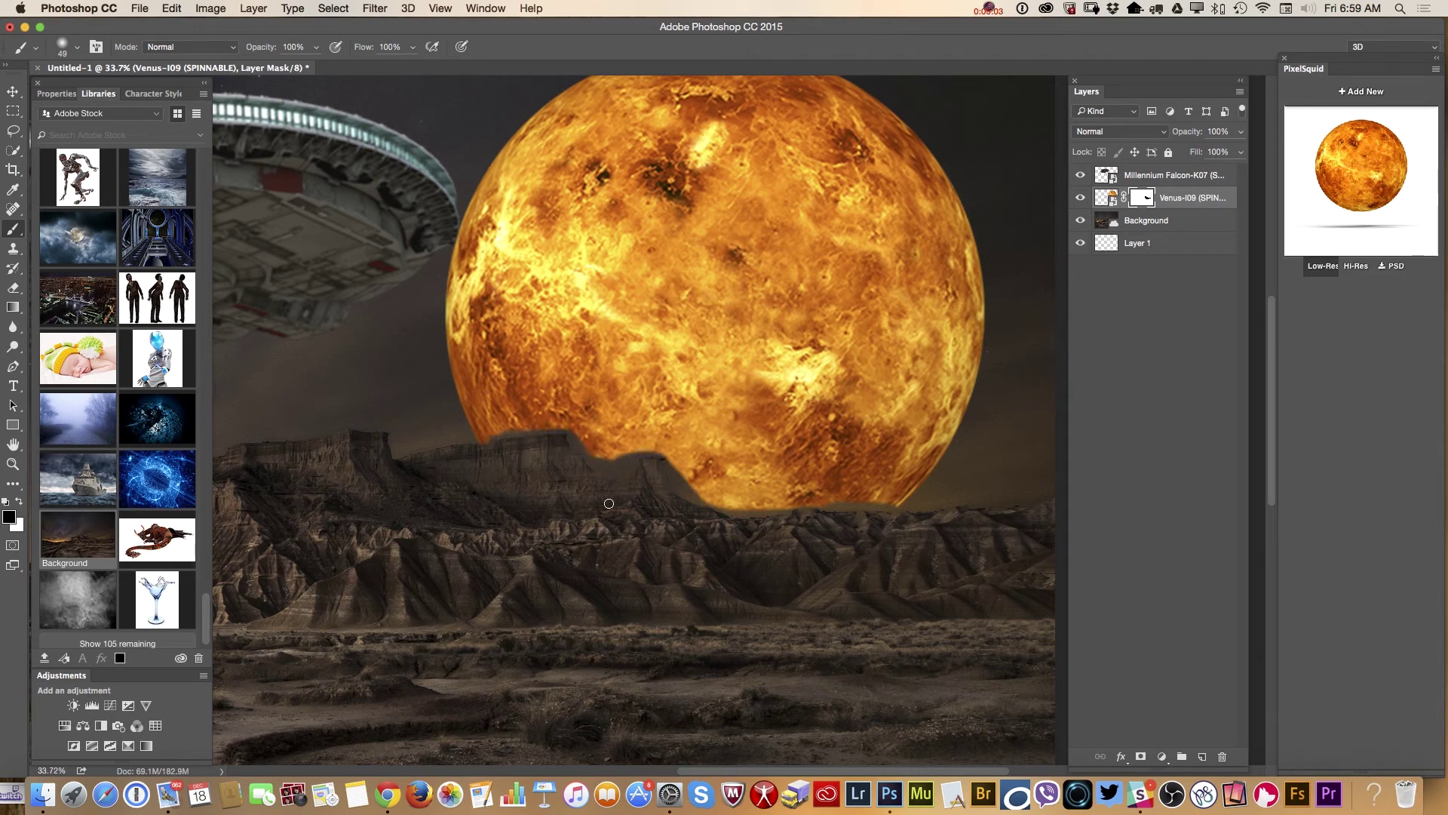
Paint white on the Venus mask along the ridge to restore planet areas hidden beyond the mountain outline.
{"action": "key", "text": "x"}
{"action": "mouse_move", "coordinate": [490, 435]}
{"action": "left_mouse_down"}
{"action": "mouse_move", "coordinate": [569, 425]}
{"action": "mouse_move", "coordinate": [514, 430]}
{"action": "mouse_move", "coordinate": [567, 426]}
{"action": "mouse_move", "coordinate": [595, 461]}
{"action": "mouse_move", "coordinate": [564, 424]}
{"action": "mouse_move", "coordinate": [611, 451]}
{"action": "mouse_move", "coordinate": [598, 465]}
{"action": "mouse_move", "coordinate": [641, 449]}
{"action": "left_mouse_up"}
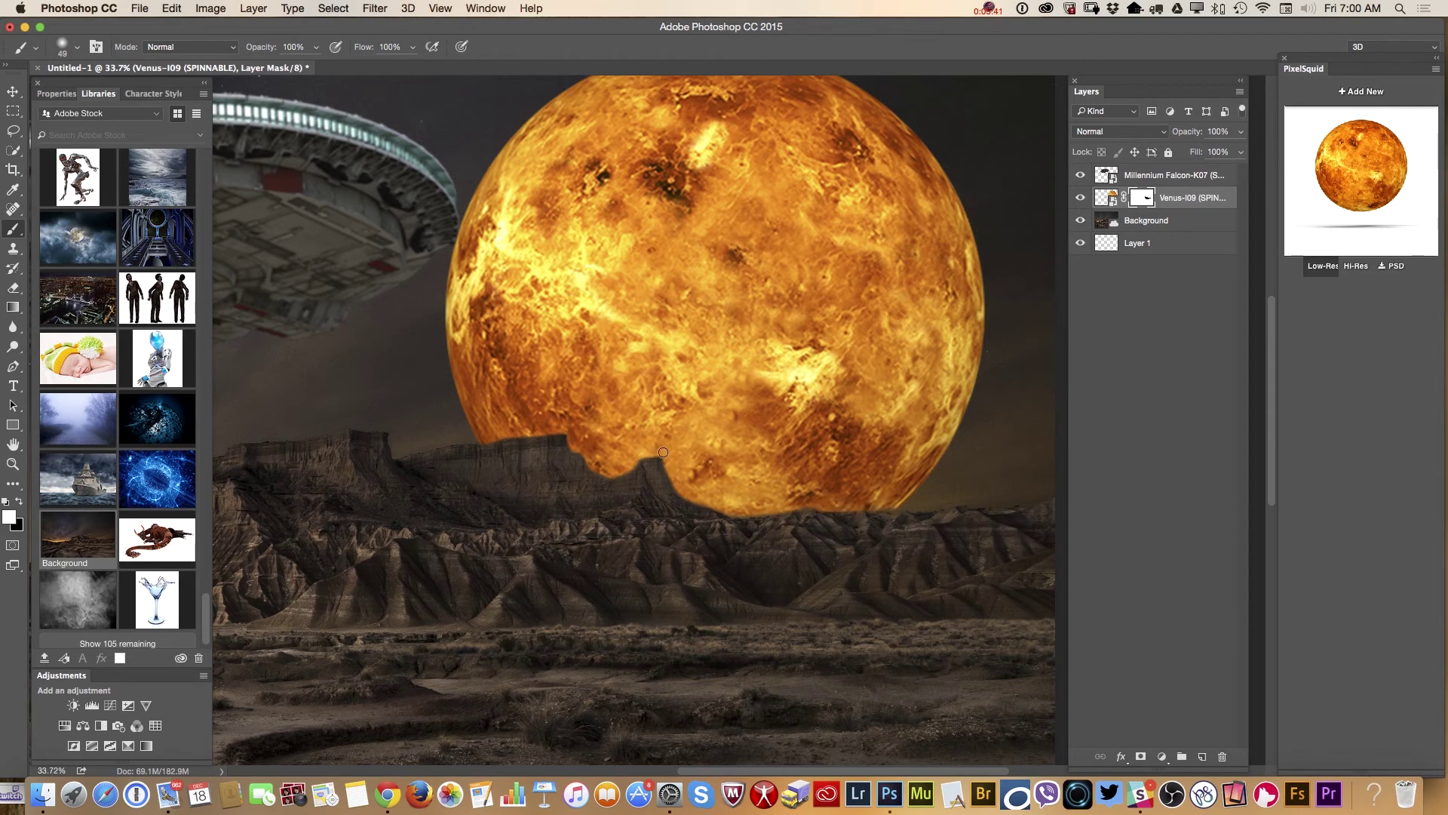
{"action": "key", "text": "z"}
{"action": "key", "text": "super+minus"}
{"action": "left_click_drag", "start_coordinate": [594, 545], "coordinate": [637, 551]}
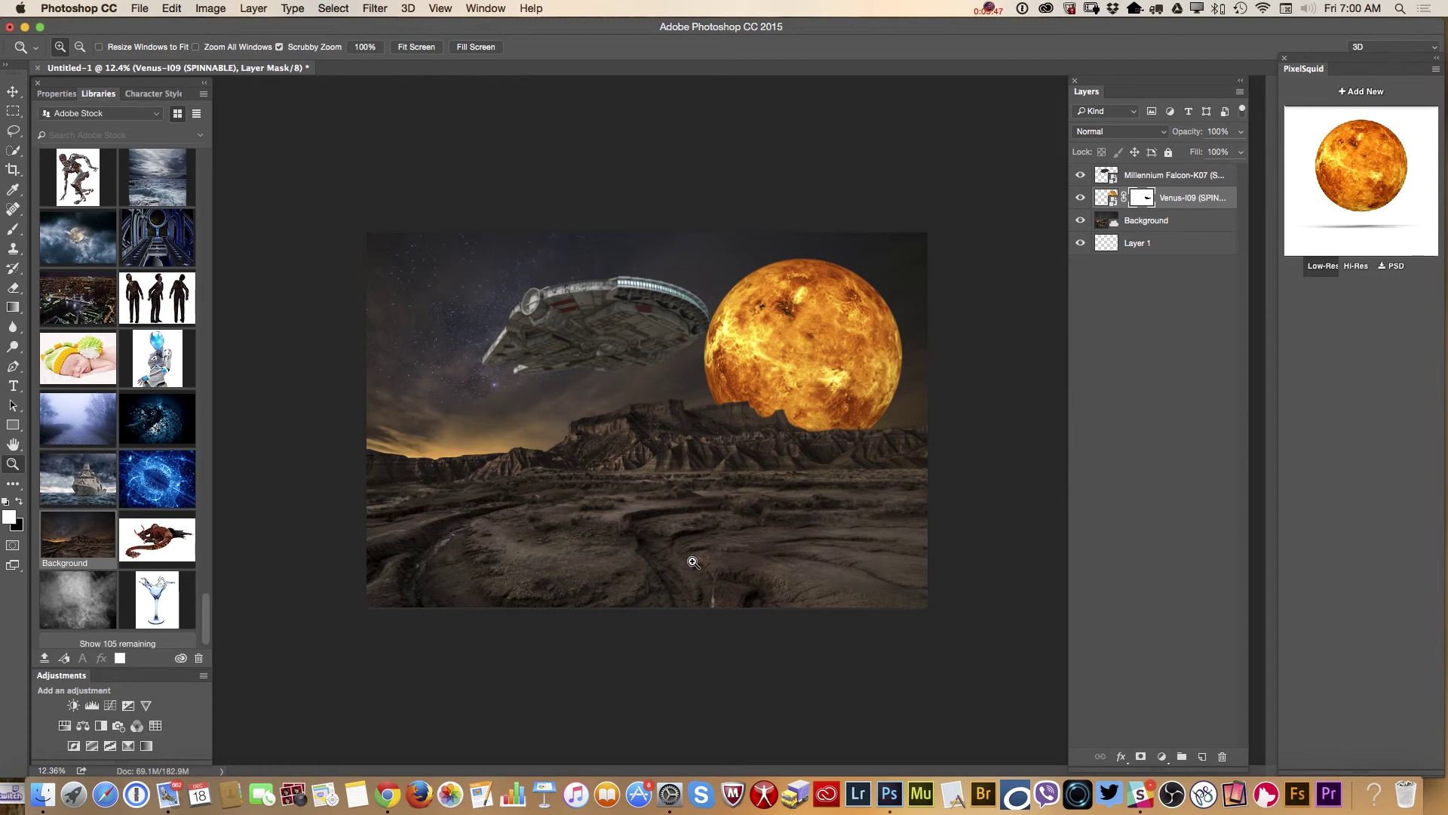
Duplicate the masked Venus layer and hide the original beneath the copy.
{"action": "mouse_move", "coordinate": [820, 371]}
{"action": "left_mouse_down"}
{"action": "mouse_move", "coordinate": [860, 363]}
{"action": "mouse_move", "coordinate": [838, 363]}
{"action": "left_mouse_up"}
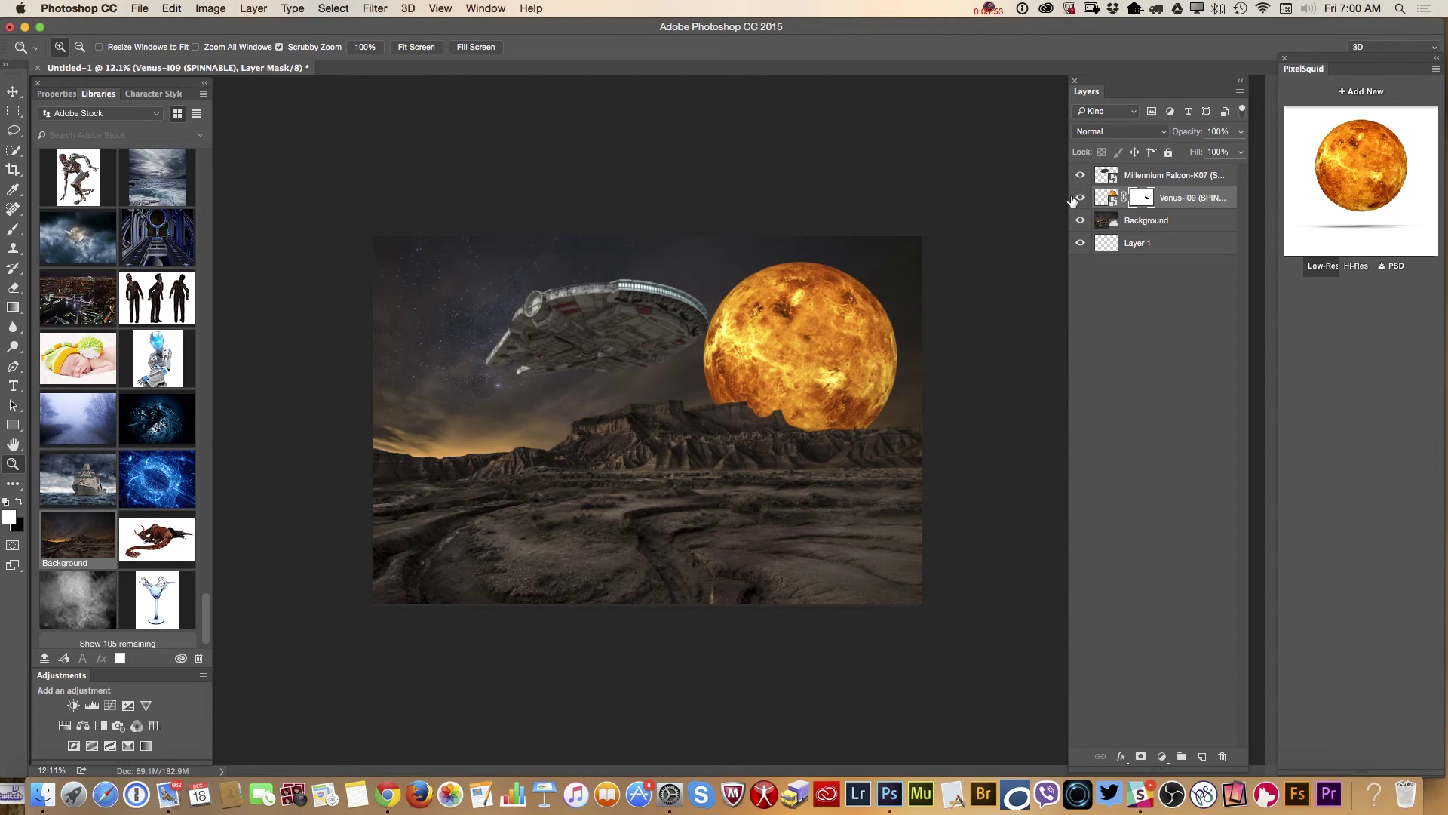
{"action": "left_click_drag", "start_coordinate": [1192, 198], "coordinate": [1202, 757]}
{"action": "left_click", "coordinate": [1080, 220]}
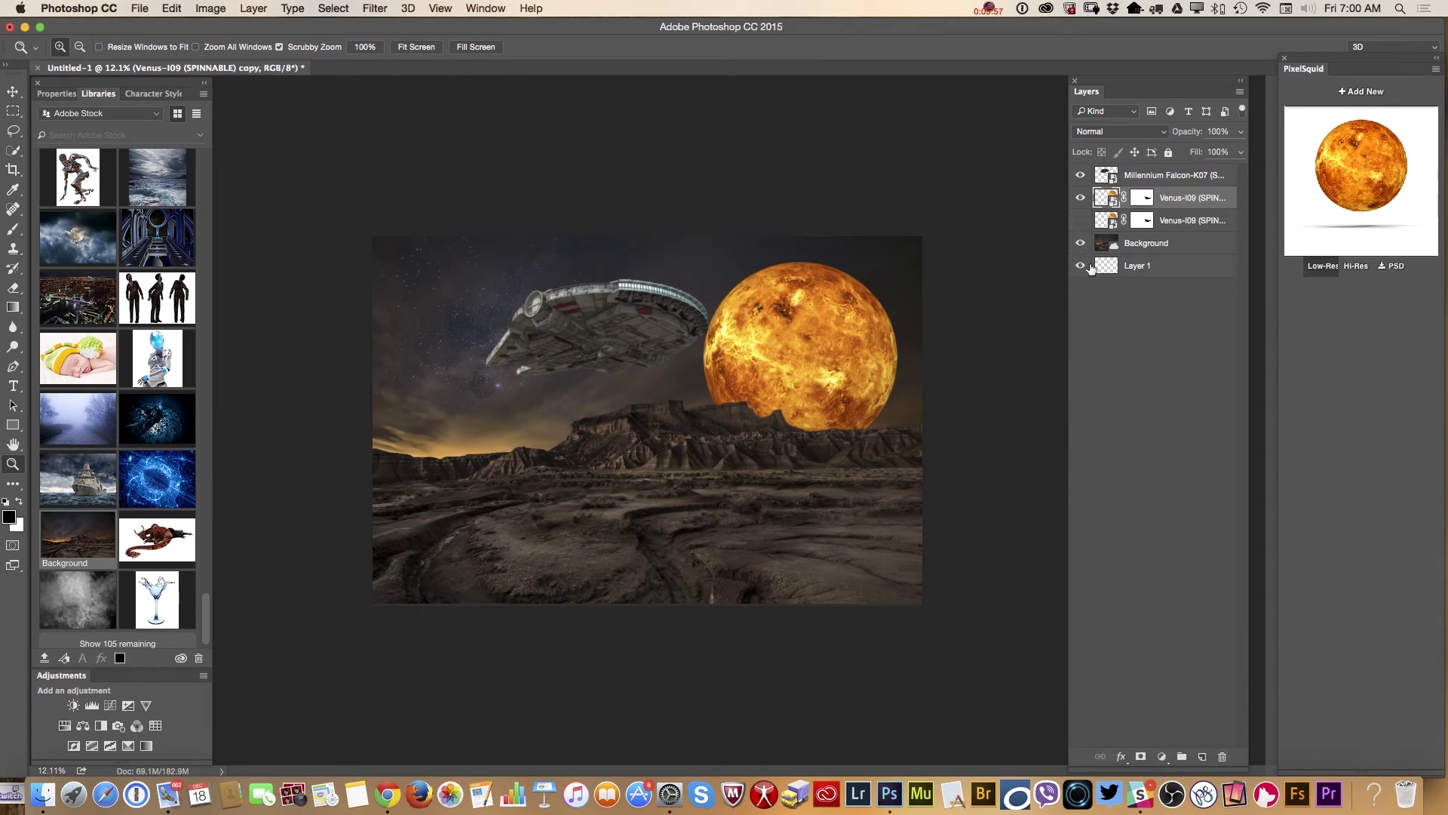
Apply a Vibrance adjustment to the Venus copy, fine-tuning its vibrance and saturation.
{"action": "left_click", "coordinate": [210, 8]}
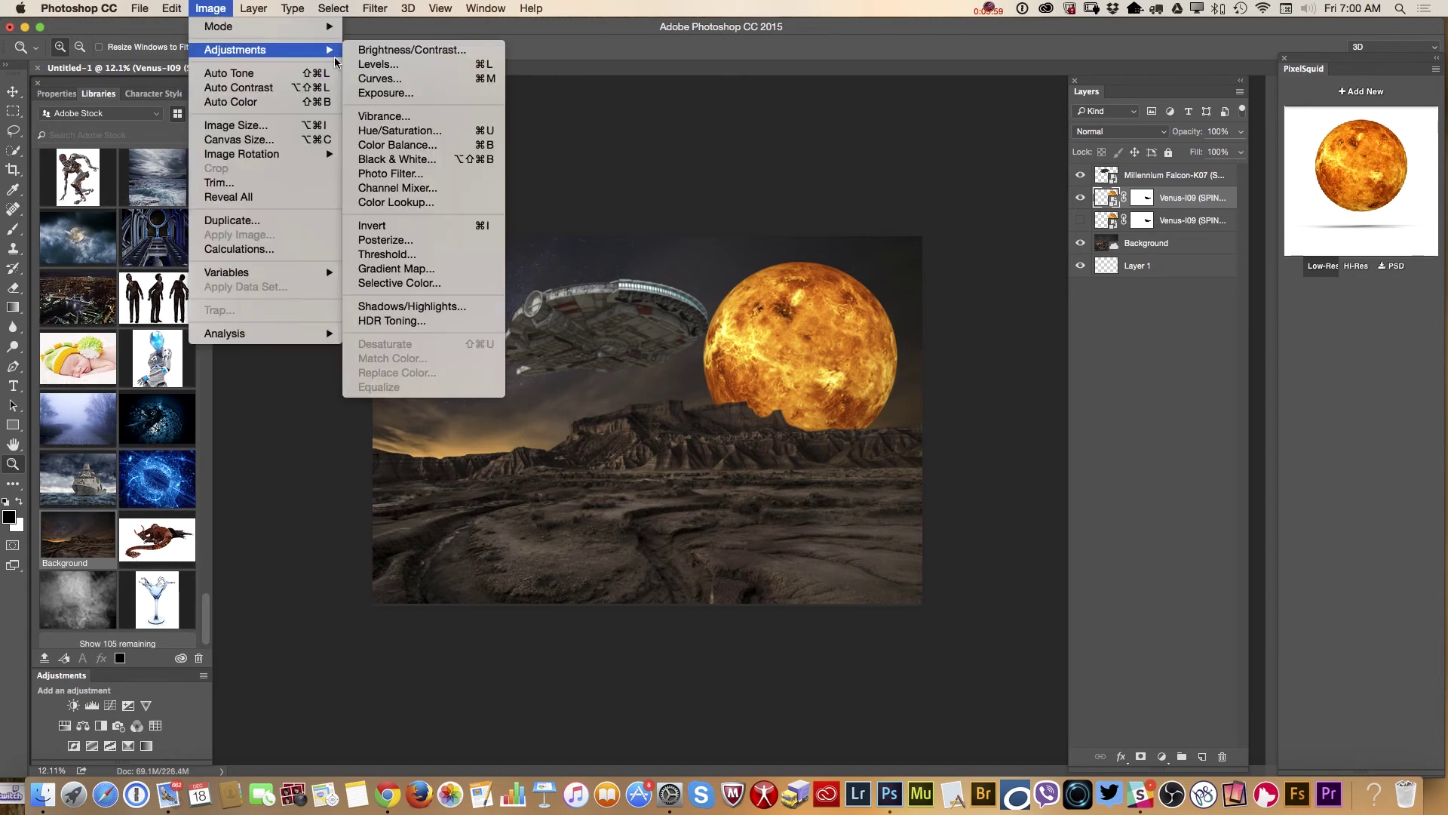
{"action": "mouse_move", "coordinate": [317, 50]}
{"action": "left_click", "coordinate": [411, 119]}
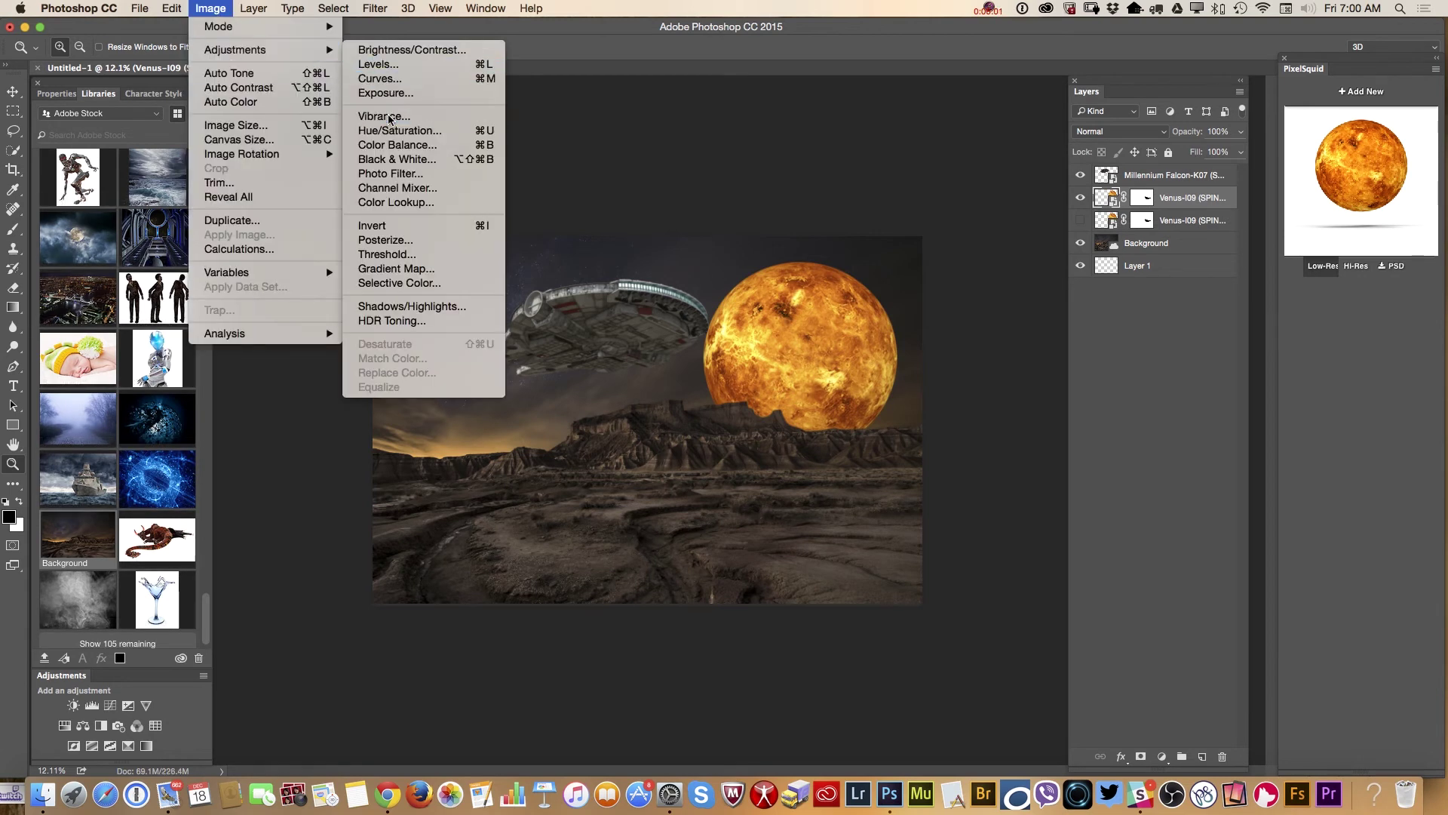
{"action": "left_click_drag", "start_coordinate": [752, 326], "coordinate": [584, 344]}
{"action": "left_click_drag", "start_coordinate": [520, 391], "coordinate": [525, 434]}
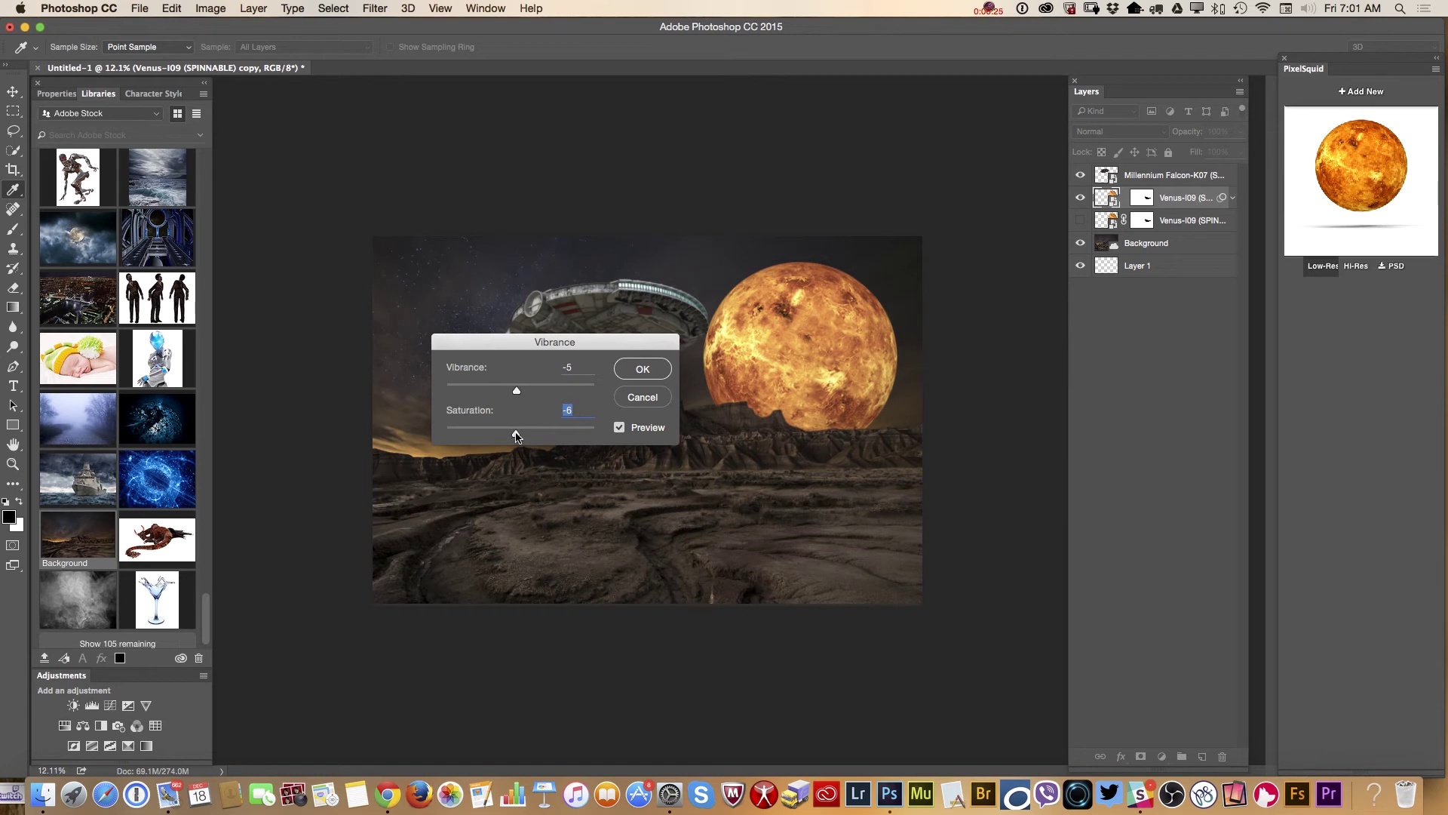
{"action": "left_click_drag", "start_coordinate": [516, 436], "coordinate": [515, 390]}
{"action": "left_click", "coordinate": [517, 434]}
{"action": "left_click_drag", "start_coordinate": [517, 436], "coordinate": [522, 437]}
{"action": "left_click_drag", "start_coordinate": [514, 390], "coordinate": [518, 391]}
{"action": "left_click_drag", "start_coordinate": [519, 391], "coordinate": [521, 391]}
{"action": "left_click", "coordinate": [649, 371]}
Add an Exposure adjustment layer above the Venus copy with exposure -0.93 and gamma correction 0.95, and compare it on and off.
{"action": "key", "text": "z"}
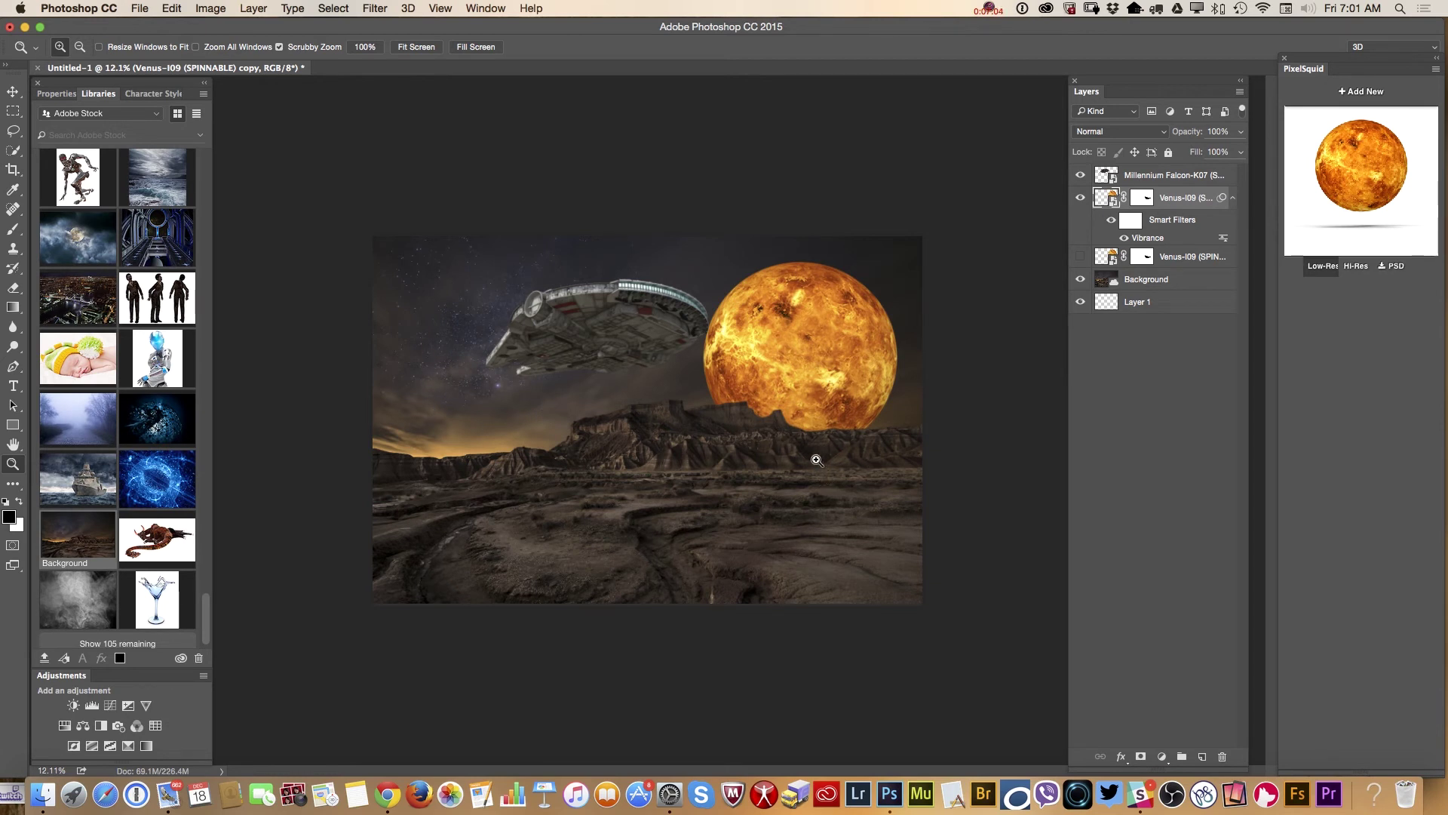
{"action": "left_click_drag", "start_coordinate": [641, 317], "coordinate": [696, 333]}
{"action": "left_click_drag", "start_coordinate": [666, 274], "coordinate": [673, 273]}
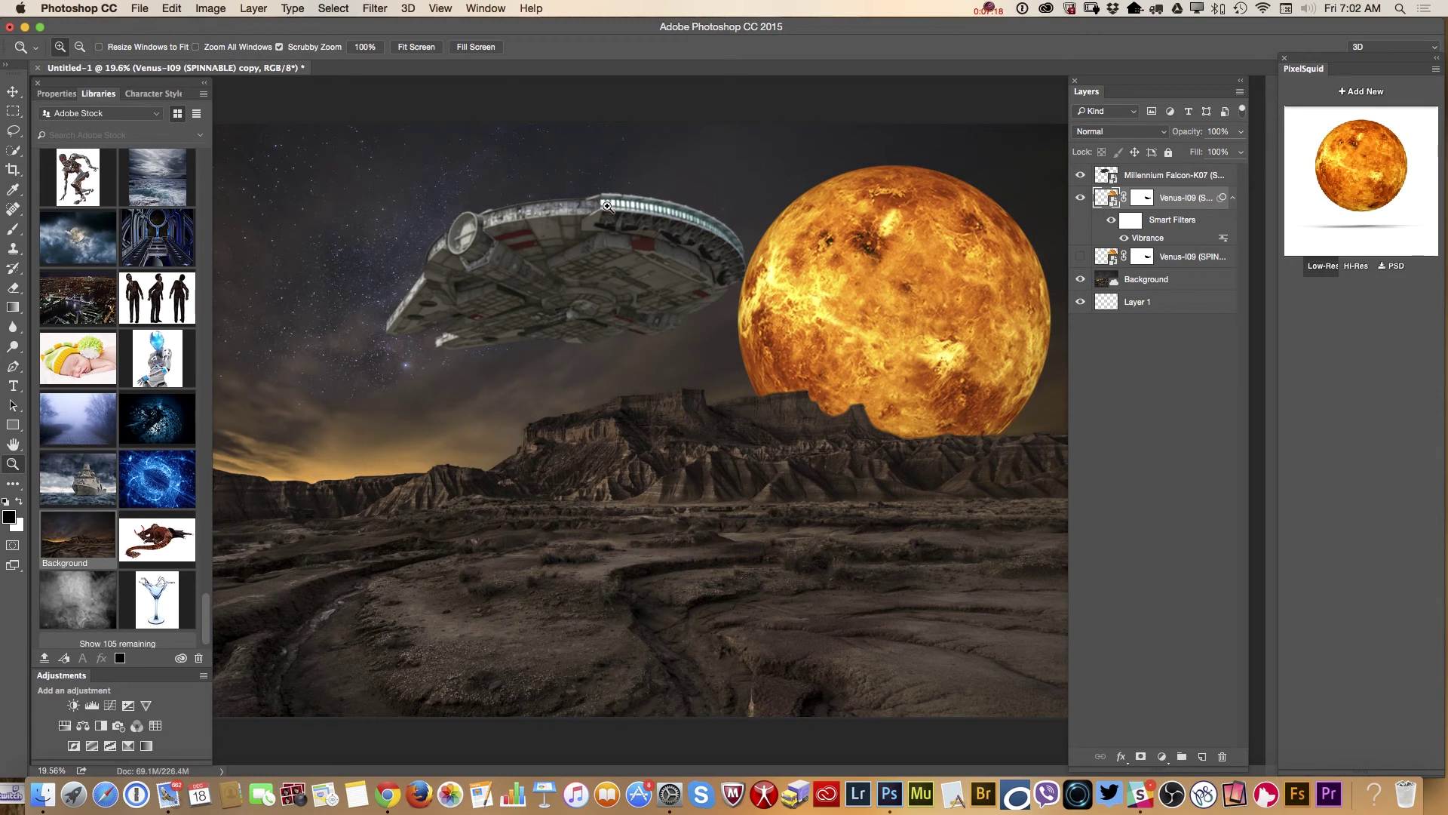
{"action": "left_click", "coordinate": [641, 404], "text": "alt"}
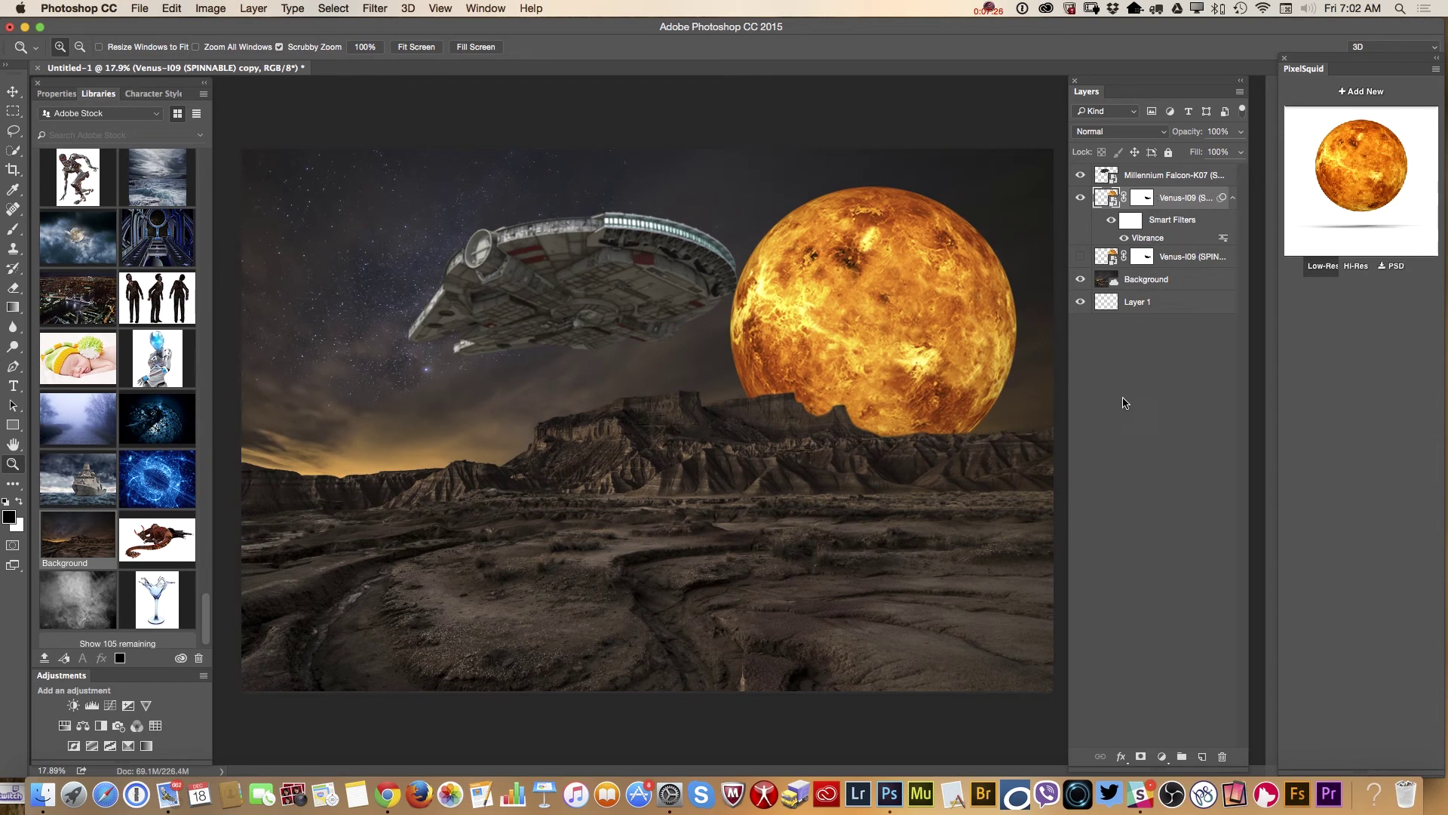
{"action": "left_click", "coordinate": [127, 708]}
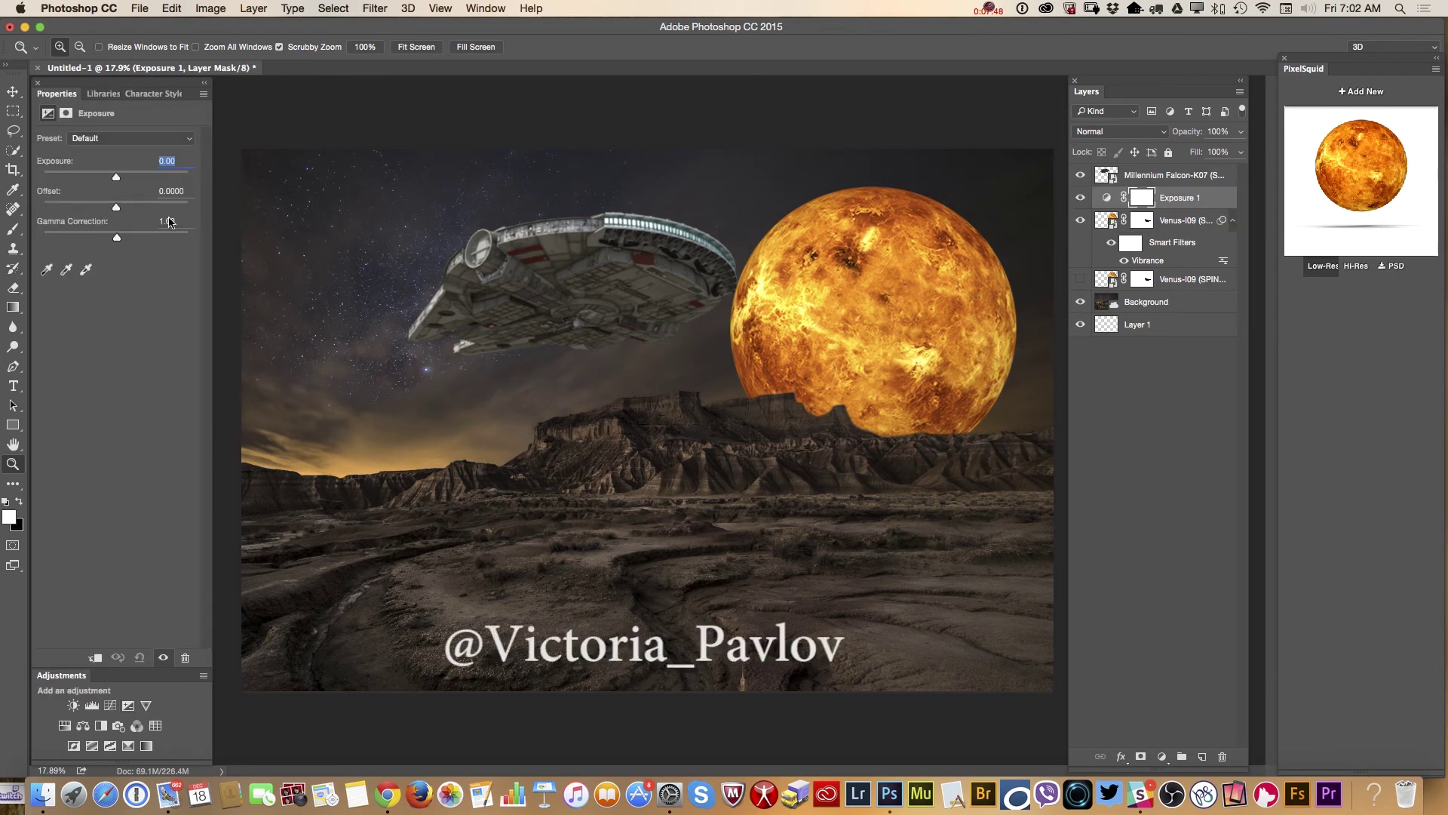
{"action": "left_click_drag", "start_coordinate": [117, 178], "coordinate": [105, 178]}
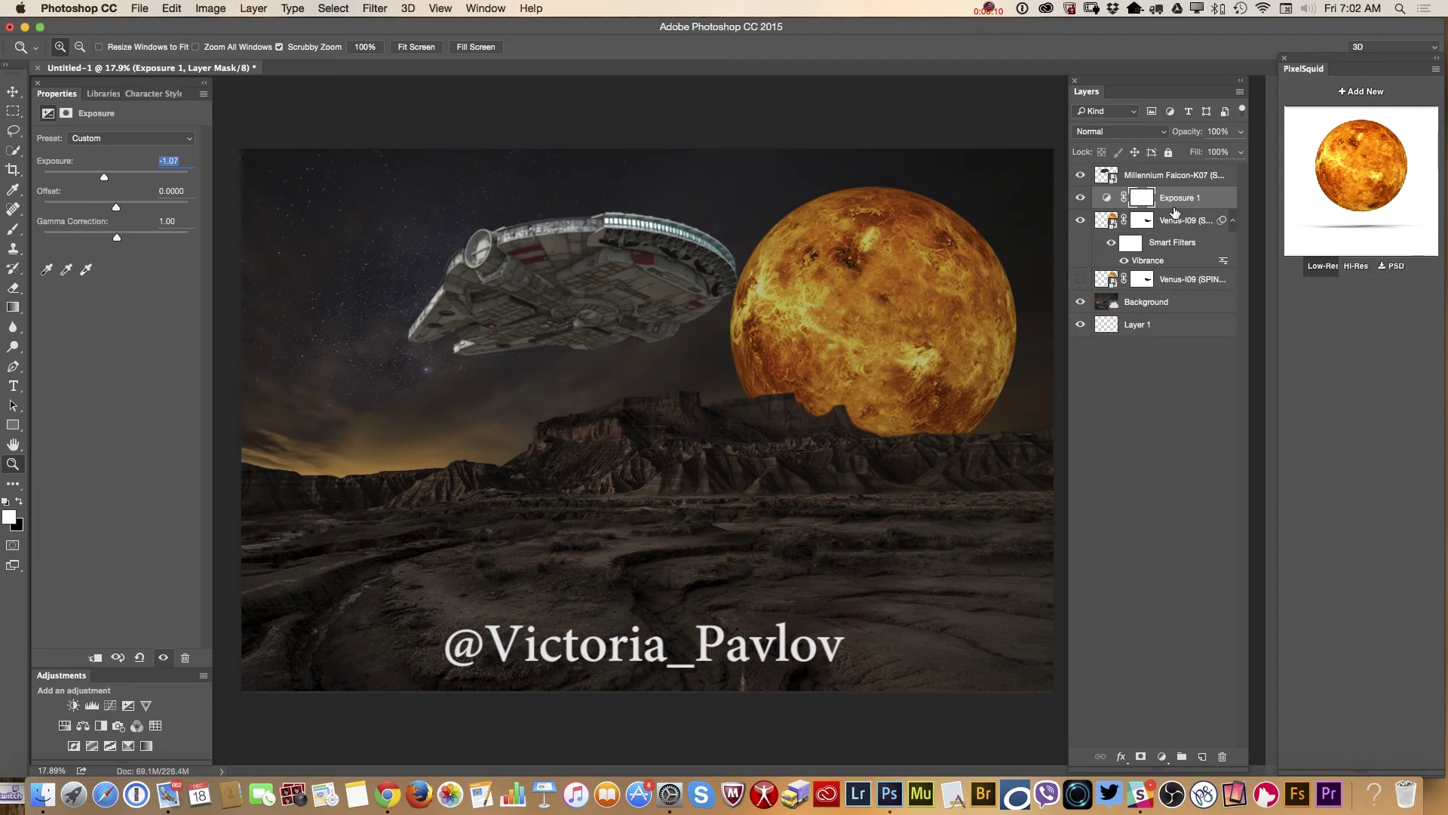
{"action": "left_click_drag", "start_coordinate": [117, 238], "coordinate": [120, 240]}
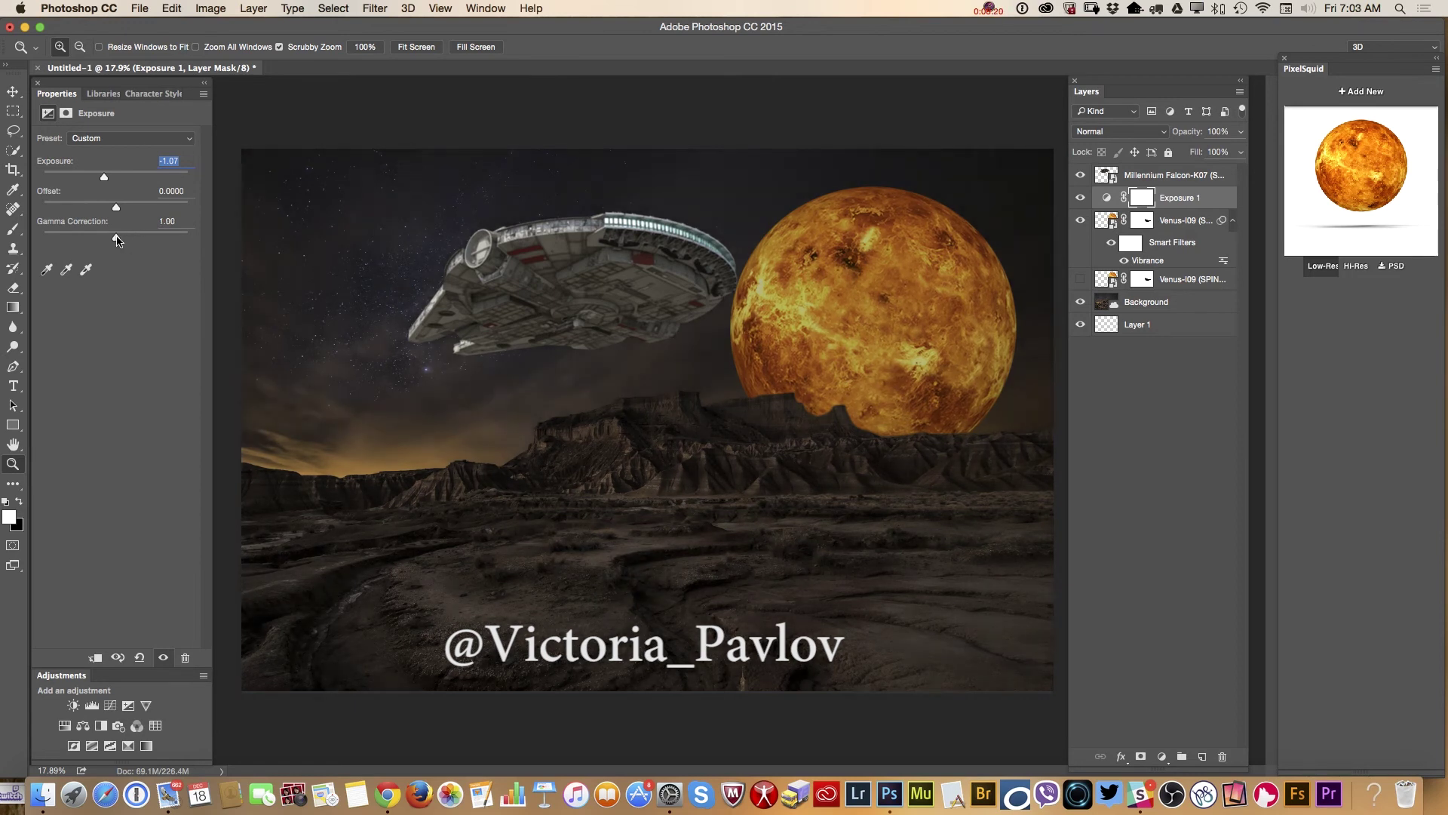
{"action": "left_click_drag", "start_coordinate": [117, 239], "coordinate": [120, 240]}
{"action": "left_click", "coordinate": [1080, 199]}
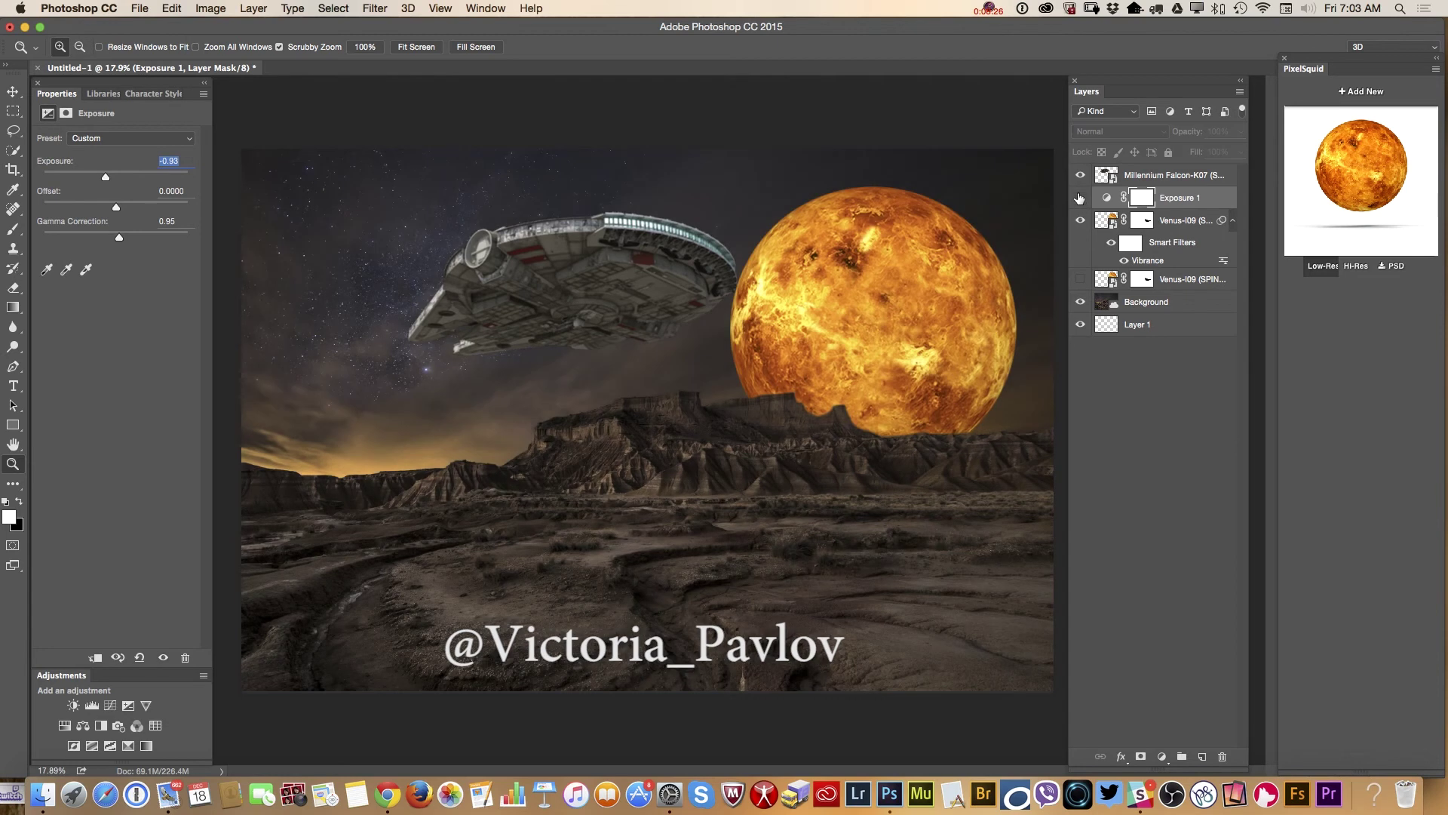
{"action": "left_click", "coordinate": [1080, 197]}
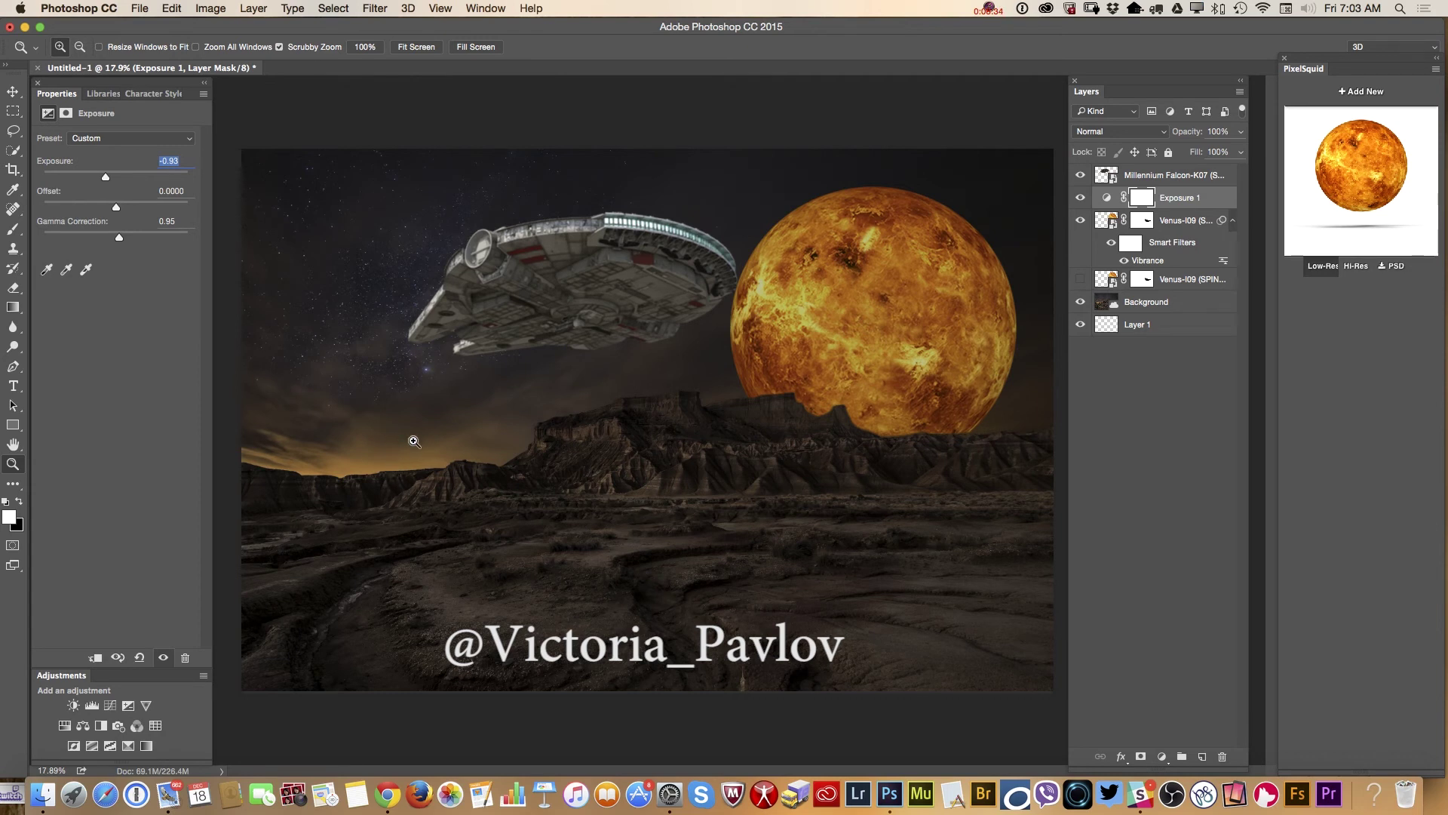
Add a Color Lookup adjustment layer above the Exposure layer using the FallColors.look 3D LUT at 100% opacity.
{"action": "left_click", "coordinate": [158, 730]}
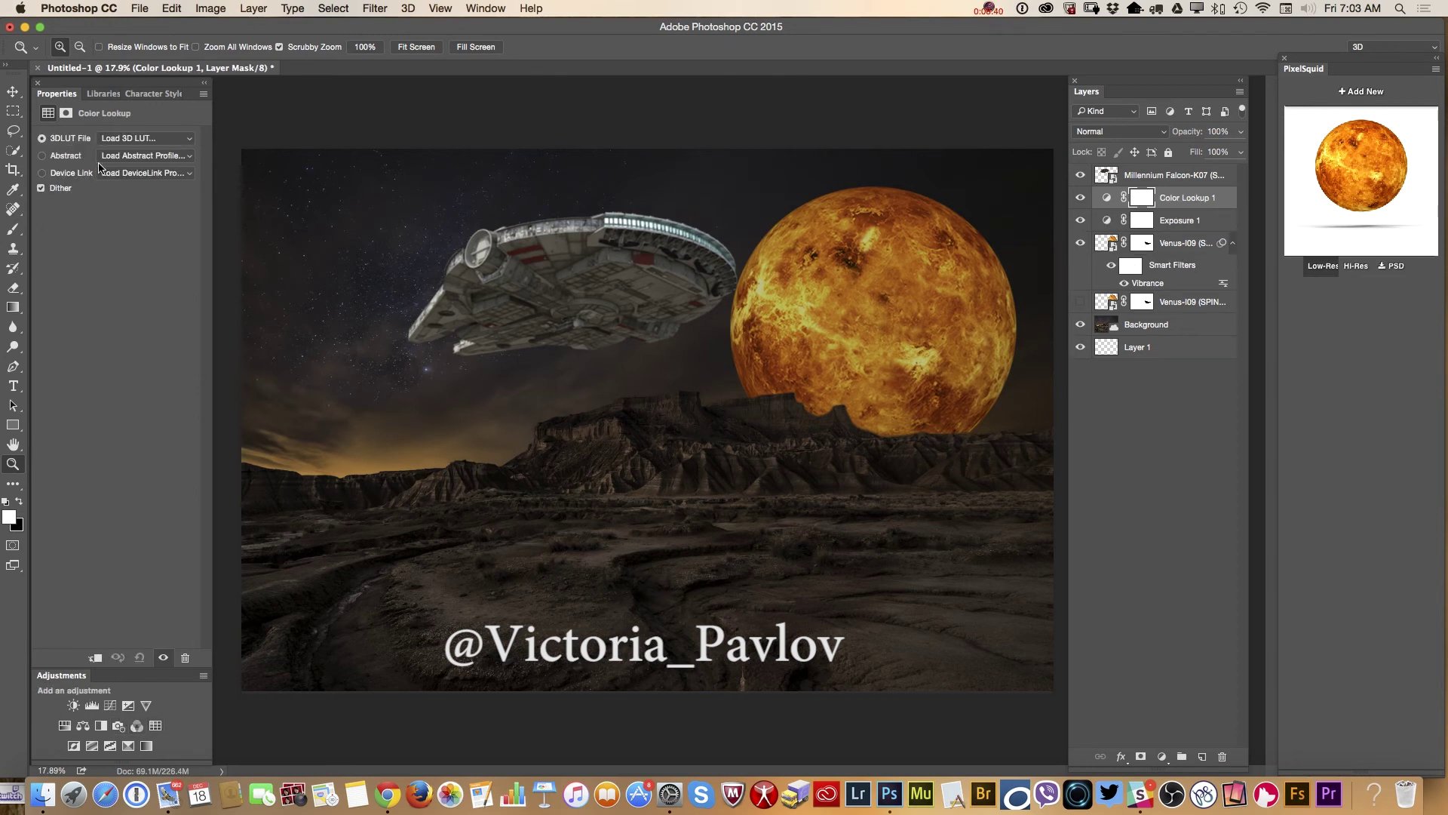
{"action": "left_click", "coordinate": [145, 141]}
{"action": "left_click", "coordinate": [151, 288]}
{"action": "left_click", "coordinate": [1241, 136]}
{"action": "mouse_move", "coordinate": [1241, 153]}
{"action": "left_mouse_down"}
{"action": "mouse_move", "coordinate": [1167, 154]}
{"action": "mouse_move", "coordinate": [1241, 153]}
{"action": "left_mouse_up"}
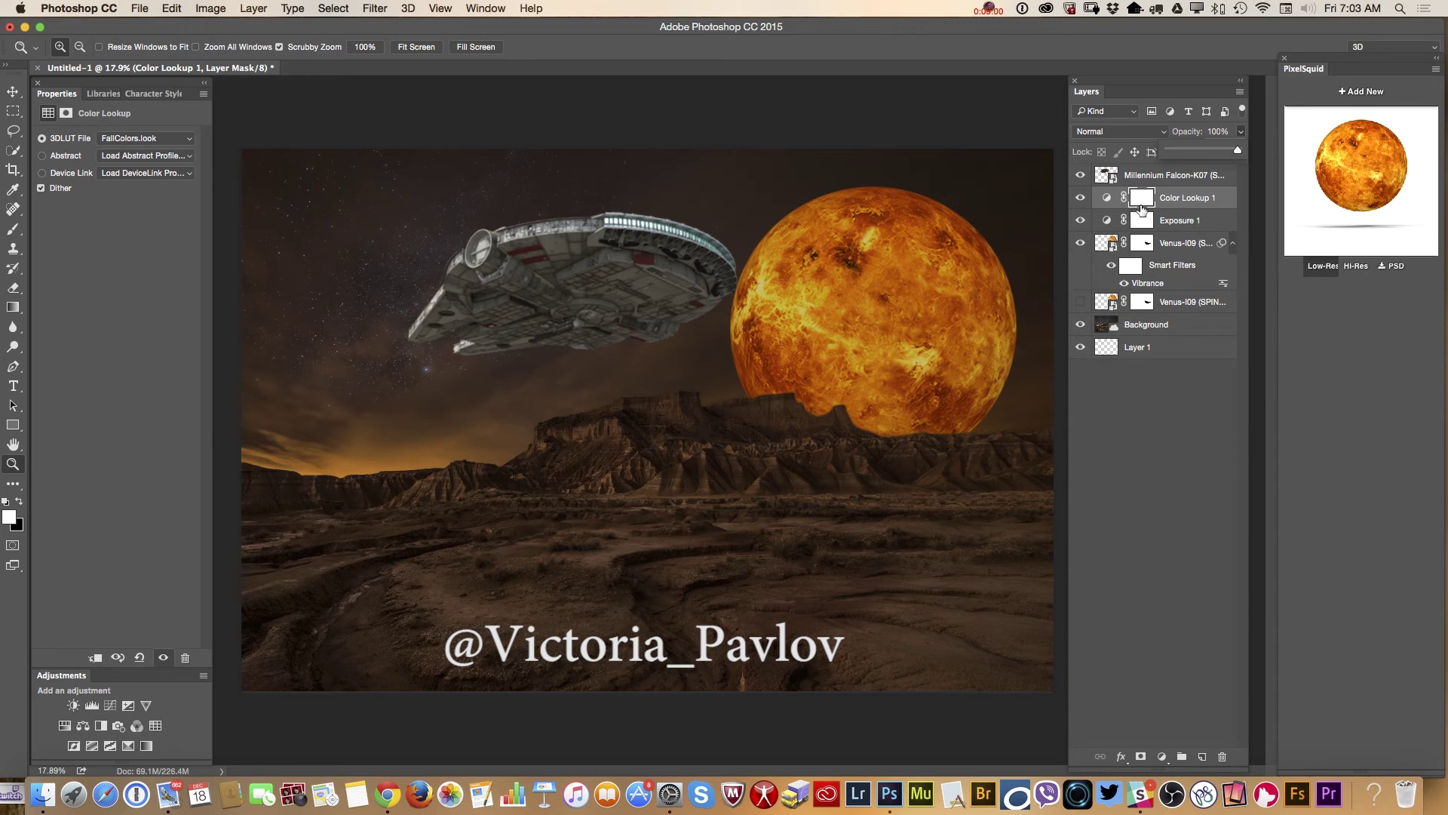
Fade the Color Lookup mask across the sky and upper planet with black-to-transparent gradients at 84% opacity.
{"action": "left_click", "coordinate": [20, 502]}
{"action": "left_click", "coordinate": [12, 230]}
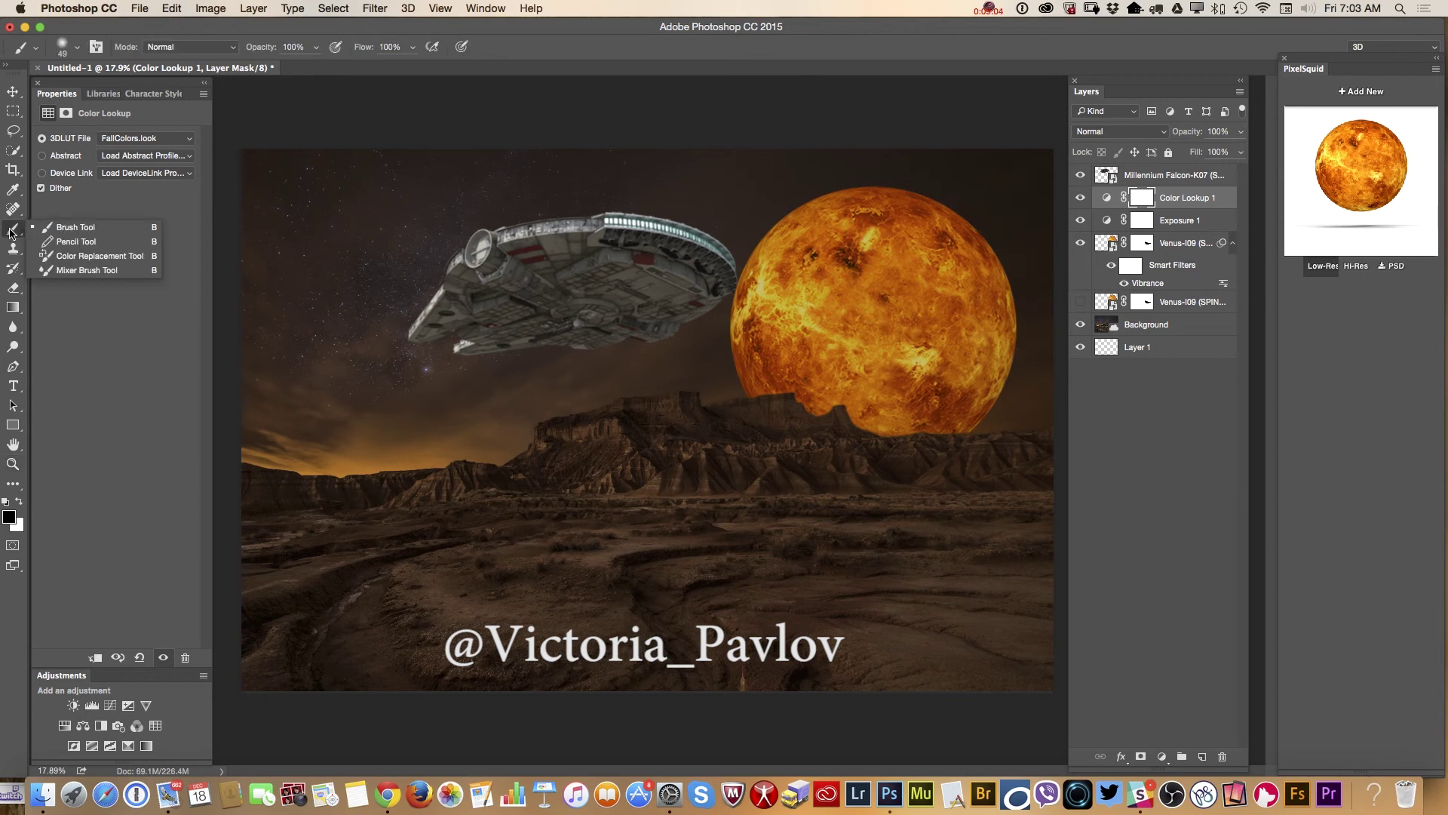
{"action": "left_click", "coordinate": [70, 227]}
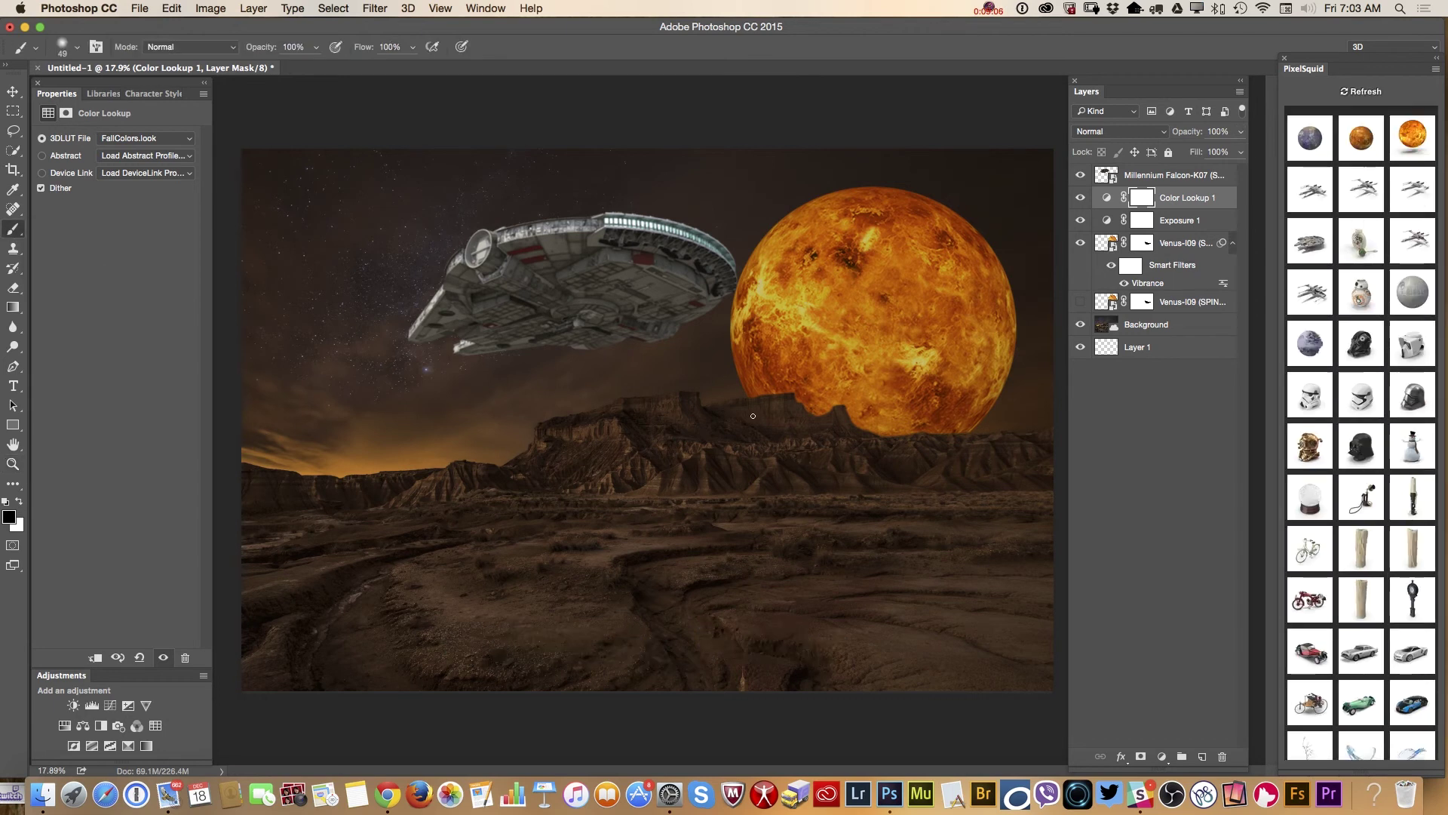
{"action": "left_click", "coordinate": [13, 307]}
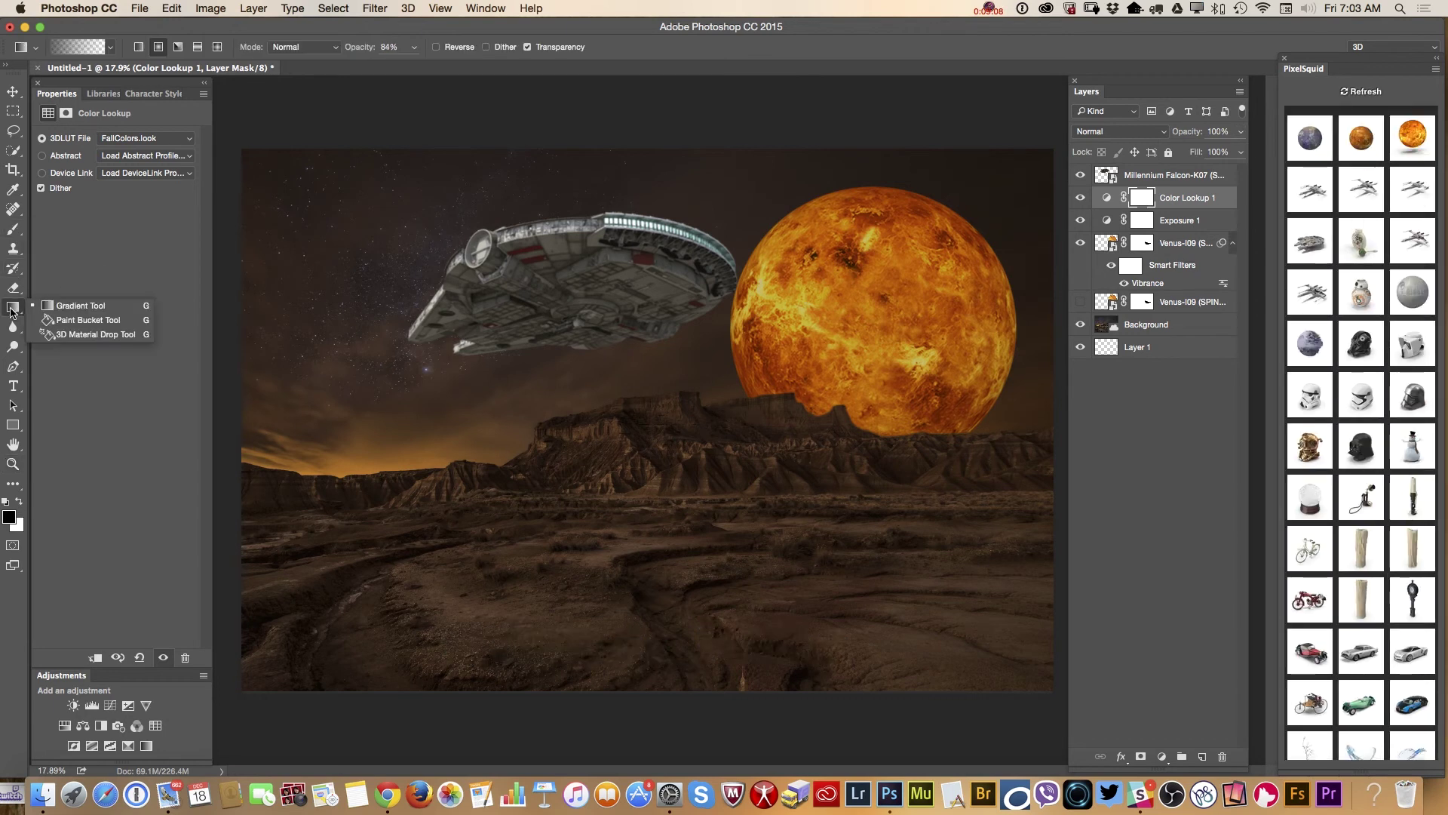
{"action": "left_click", "coordinate": [65, 310]}
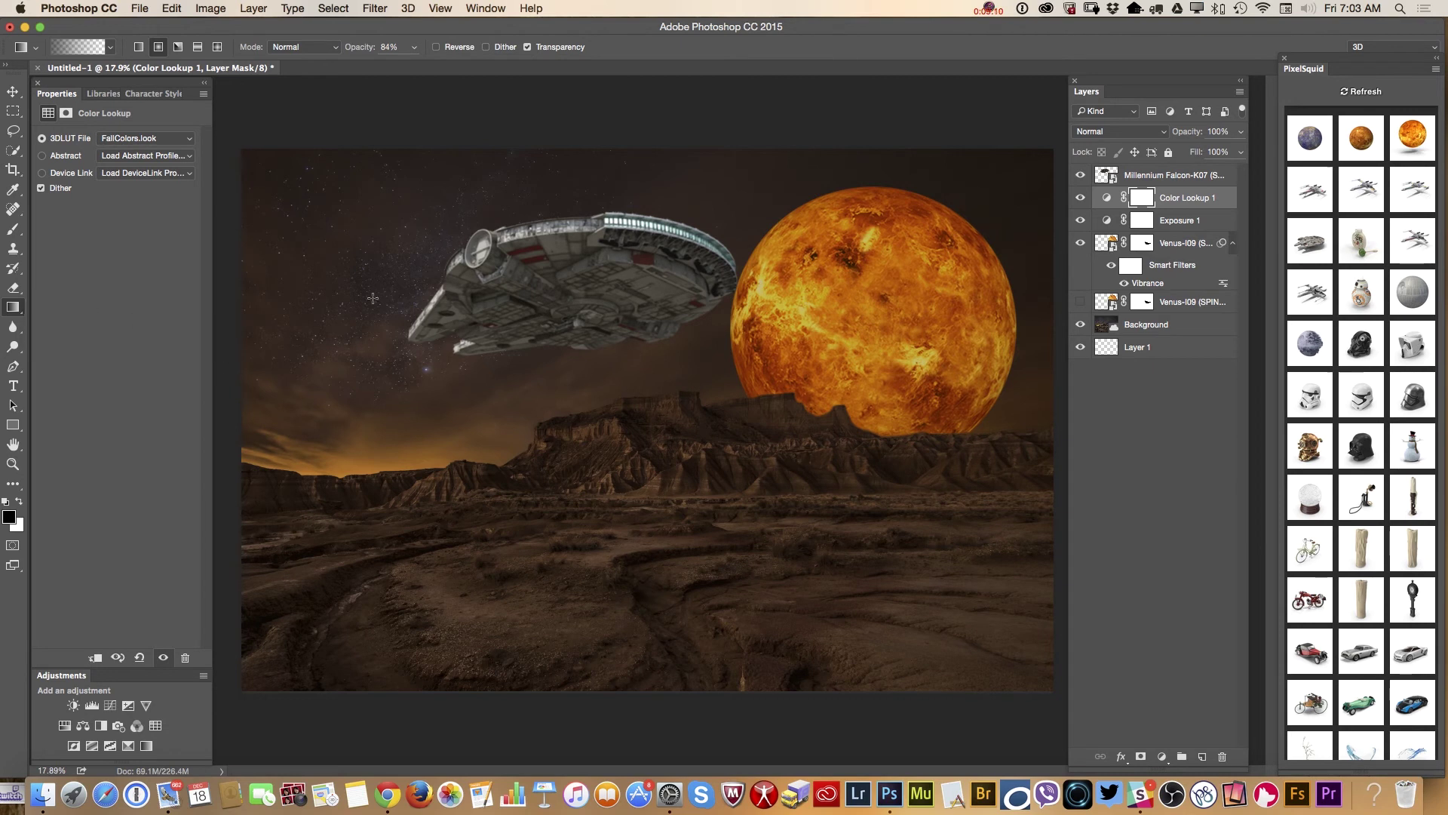
{"action": "left_click_drag", "start_coordinate": [387, 147], "coordinate": [375, 358]}
{"action": "left_click_drag", "start_coordinate": [312, 201], "coordinate": [313, 417]}
{"action": "left_click_drag", "start_coordinate": [273, 170], "coordinate": [273, 414]}
{"action": "left_click_drag", "start_coordinate": [509, 170], "coordinate": [494, 433]}
{"action": "left_click_drag", "start_coordinate": [717, 157], "coordinate": [727, 401]}
{"action": "left_click_drag", "start_coordinate": [886, 144], "coordinate": [865, 398]}
{"action": "left_click_drag", "start_coordinate": [1030, 183], "coordinate": [1012, 430]}
{"action": "mouse_move", "coordinate": [1052, 260]}
{"action": "left_mouse_down"}
{"action": "mouse_move", "coordinate": [1041, 400]}
{"action": "mouse_move", "coordinate": [1042, 344]}
{"action": "left_mouse_up"}
{"action": "left_click_drag", "start_coordinate": [790, 171], "coordinate": [778, 394]}
Fade the Color Lookup mask across the desert foreground with upward black gradients, keeping the warm tint around the horizon.
{"action": "left_click_drag", "start_coordinate": [476, 716], "coordinate": [558, 571]}
{"action": "left_click_drag", "start_coordinate": [262, 683], "coordinate": [383, 579]}
{"action": "left_click_drag", "start_coordinate": [770, 713], "coordinate": [874, 556]}
{"action": "left_click_drag", "start_coordinate": [928, 703], "coordinate": [1018, 537]}
{"action": "left_click_drag", "start_coordinate": [616, 628], "coordinate": [685, 433]}
{"action": "left_click_drag", "start_coordinate": [661, 647], "coordinate": [691, 466]}
{"action": "left_click_drag", "start_coordinate": [652, 503], "coordinate": [675, 420]}
{"action": "left_click_drag", "start_coordinate": [645, 690], "coordinate": [672, 476]}
{"action": "left_click_drag", "start_coordinate": [740, 723], "coordinate": [746, 705]}
{"action": "left_click_drag", "start_coordinate": [888, 727], "coordinate": [986, 608]}
{"action": "left_click_drag", "start_coordinate": [805, 747], "coordinate": [834, 708]}
{"action": "left_click_drag", "start_coordinate": [459, 724], "coordinate": [547, 628]}
Duplicate the masked Color Lookup layer and fade the copy's tint over the foreground with more black gradients.
{"action": "left_click_drag", "start_coordinate": [1185, 302], "coordinate": [1202, 756]}
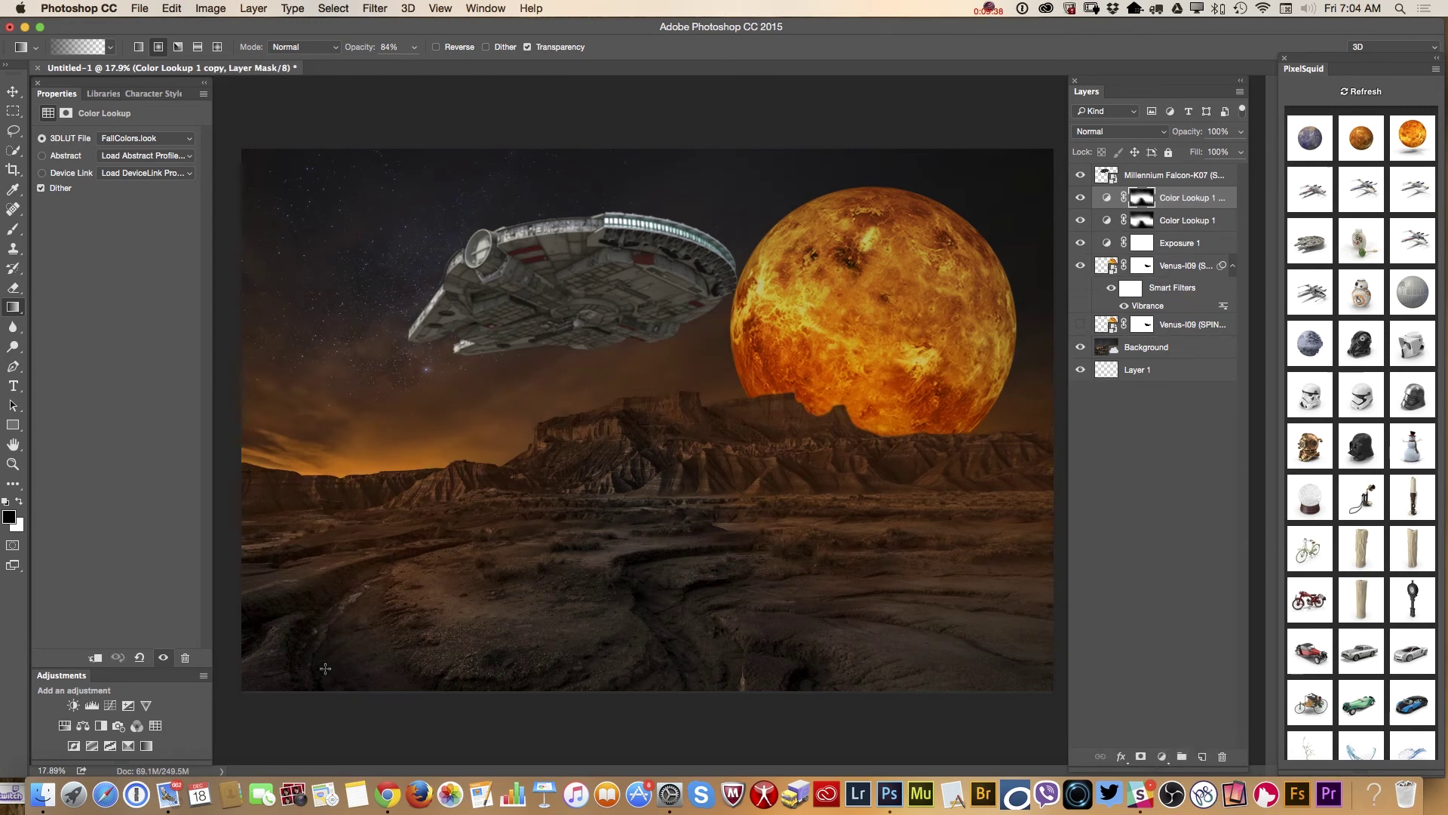
{"action": "mouse_move", "coordinate": [396, 690]}
{"action": "left_mouse_down"}
{"action": "mouse_move", "coordinate": [468, 536]}
{"action": "mouse_move", "coordinate": [486, 672]}
{"action": "left_mouse_up"}
{"action": "left_click_drag", "start_coordinate": [861, 673], "coordinate": [926, 560]}
{"action": "left_click_drag", "start_coordinate": [948, 690], "coordinate": [1042, 569]}
{"action": "left_click_drag", "start_coordinate": [798, 665], "coordinate": [884, 530]}
{"action": "left_click_drag", "start_coordinate": [692, 589], "coordinate": [777, 489]}
{"action": "left_click_drag", "start_coordinate": [620, 516], "coordinate": [683, 453]}
{"action": "left_click_drag", "start_coordinate": [637, 593], "coordinate": [732, 496]}
Add an Exposure adjustment layer above the Millennium Falcon and clip it to the ship.
{"action": "left_click", "coordinate": [13, 464]}
{"action": "left_click_drag", "start_coordinate": [670, 225], "coordinate": [681, 260]}
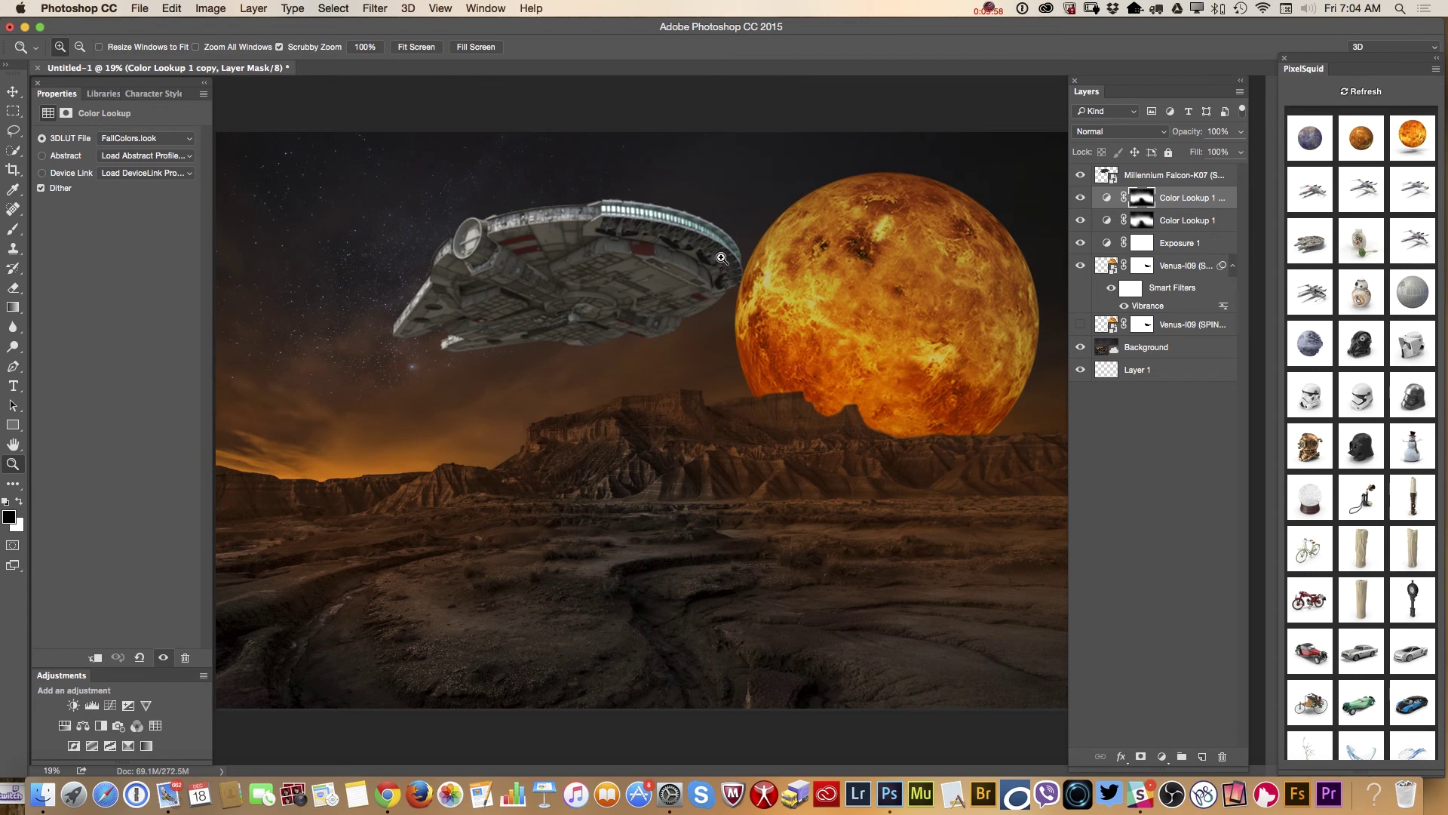
{"action": "left_click", "coordinate": [1168, 180]}
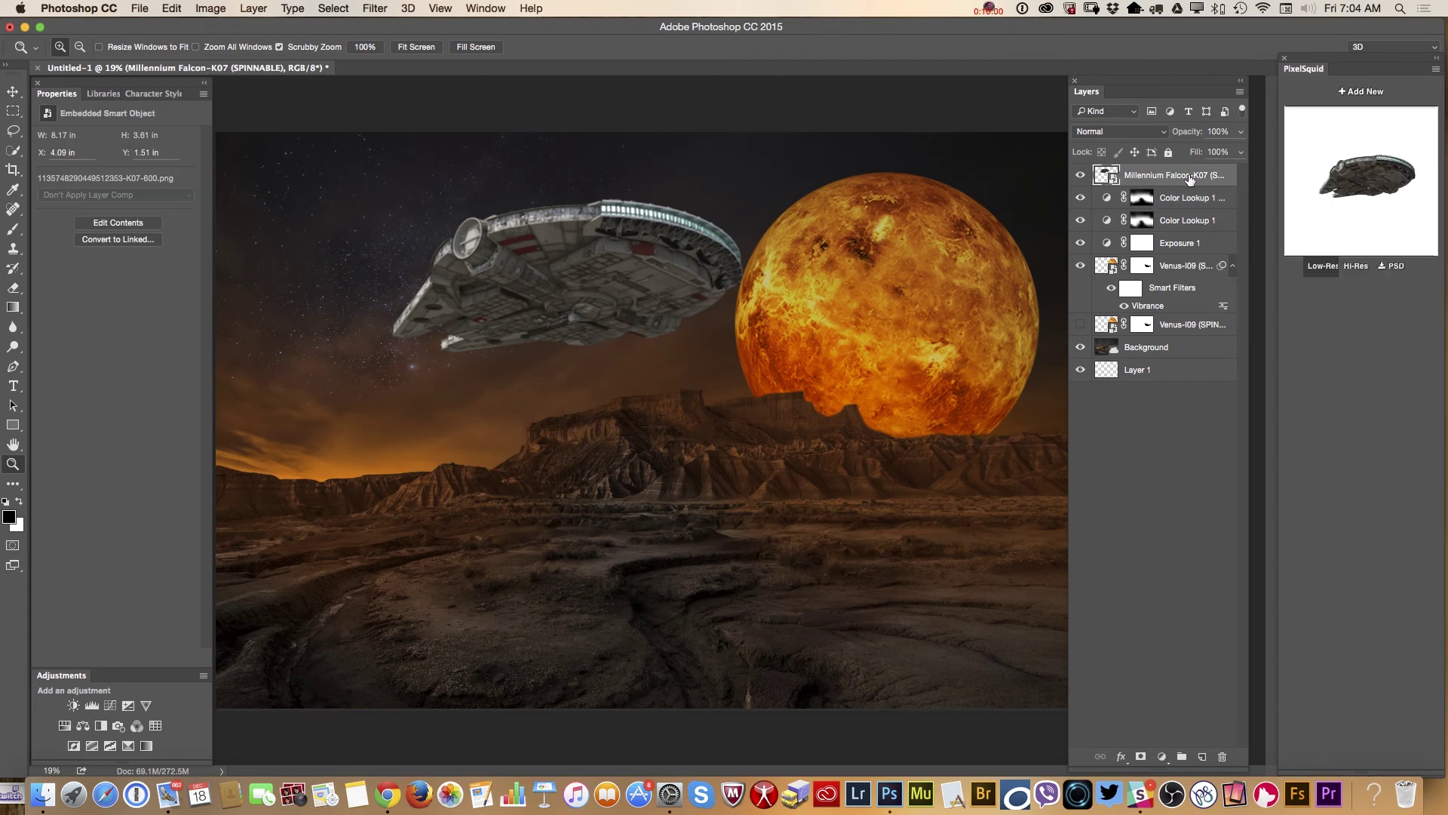
{"action": "left_click", "coordinate": [128, 705]}
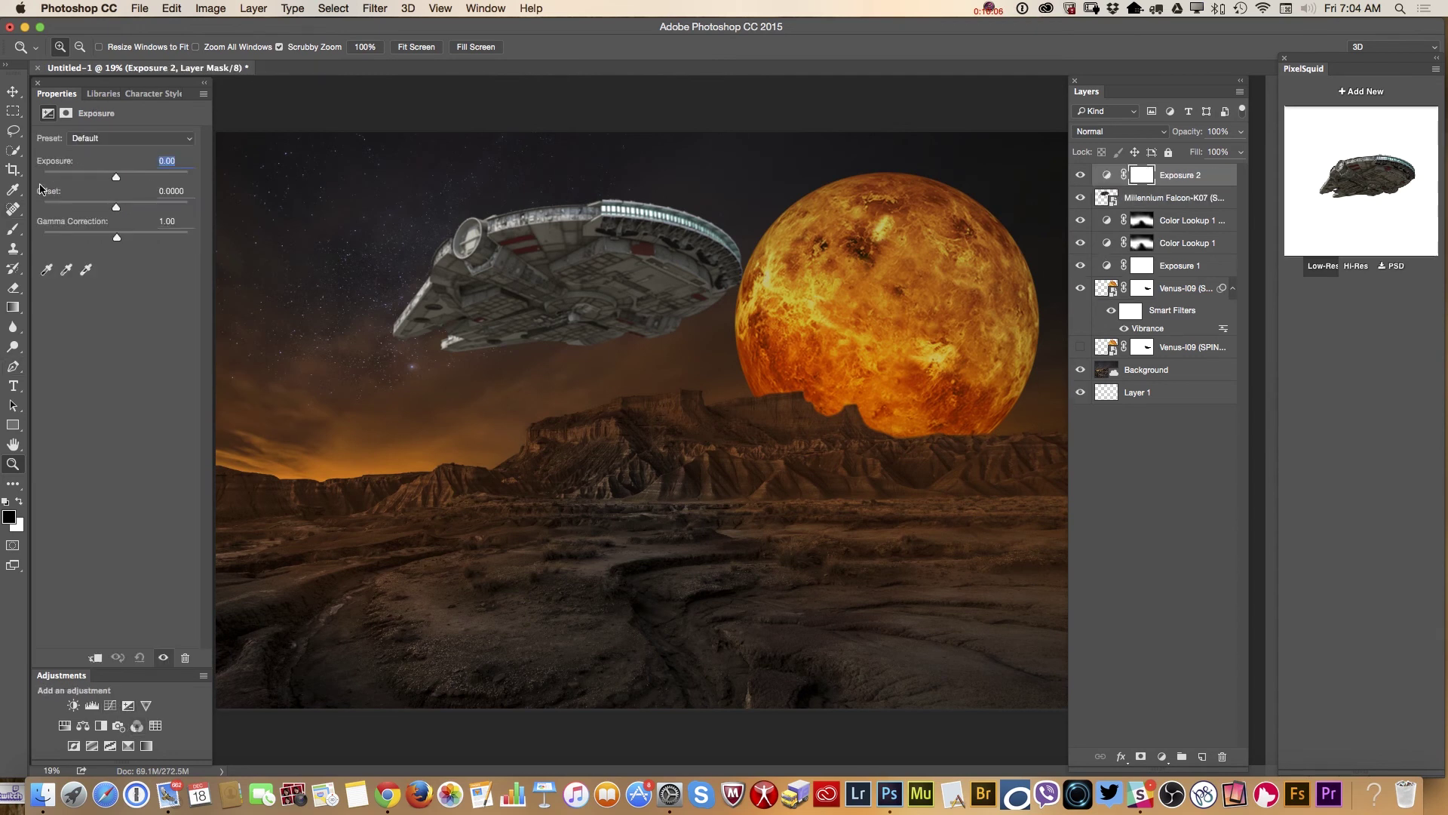
{"action": "left_click_drag", "start_coordinate": [113, 181], "coordinate": [115, 181]}
{"action": "left_click", "coordinate": [96, 659]}
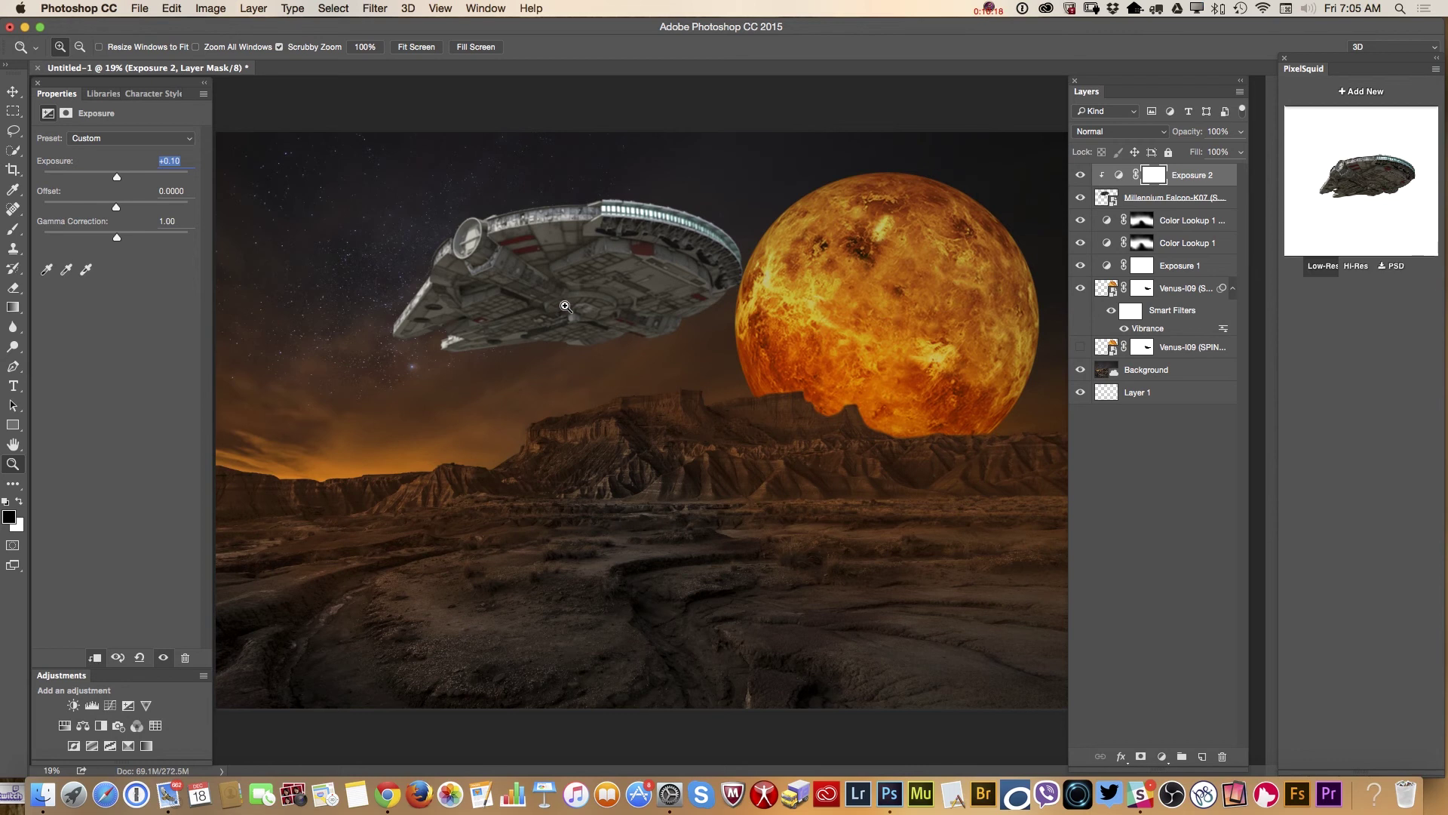
Darken the Falcon by setting its clipped Exposure adjustment to -1.28 with gamma correction at 1.00.
{"action": "left_click_drag", "start_coordinate": [118, 181], "coordinate": [106, 179]}
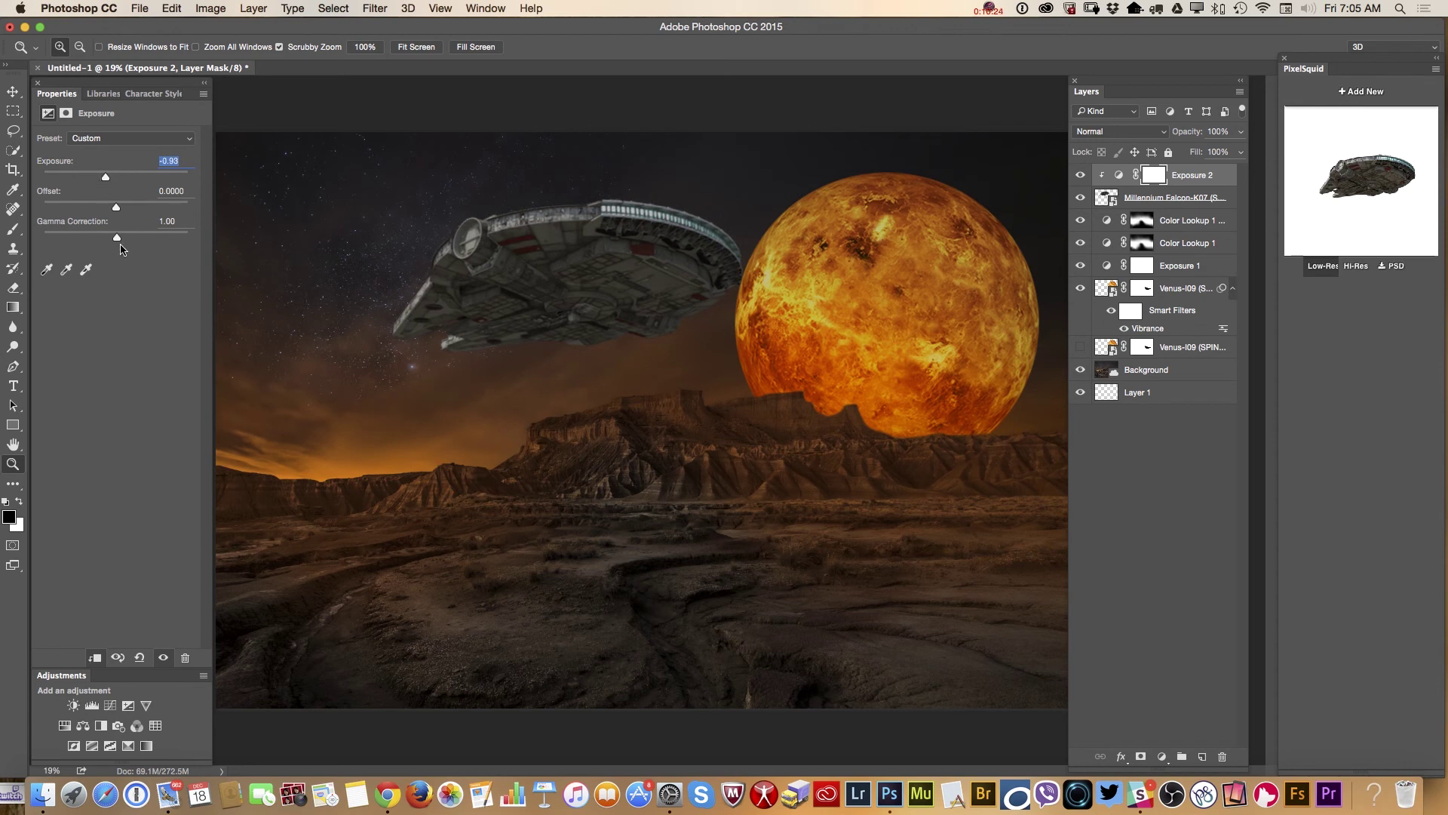
{"action": "left_click_drag", "start_coordinate": [117, 239], "coordinate": [112, 241]}
{"action": "left_click_drag", "start_coordinate": [105, 178], "coordinate": [102, 179]}
{"action": "left_click_drag", "start_coordinate": [118, 239], "coordinate": [115, 238]}
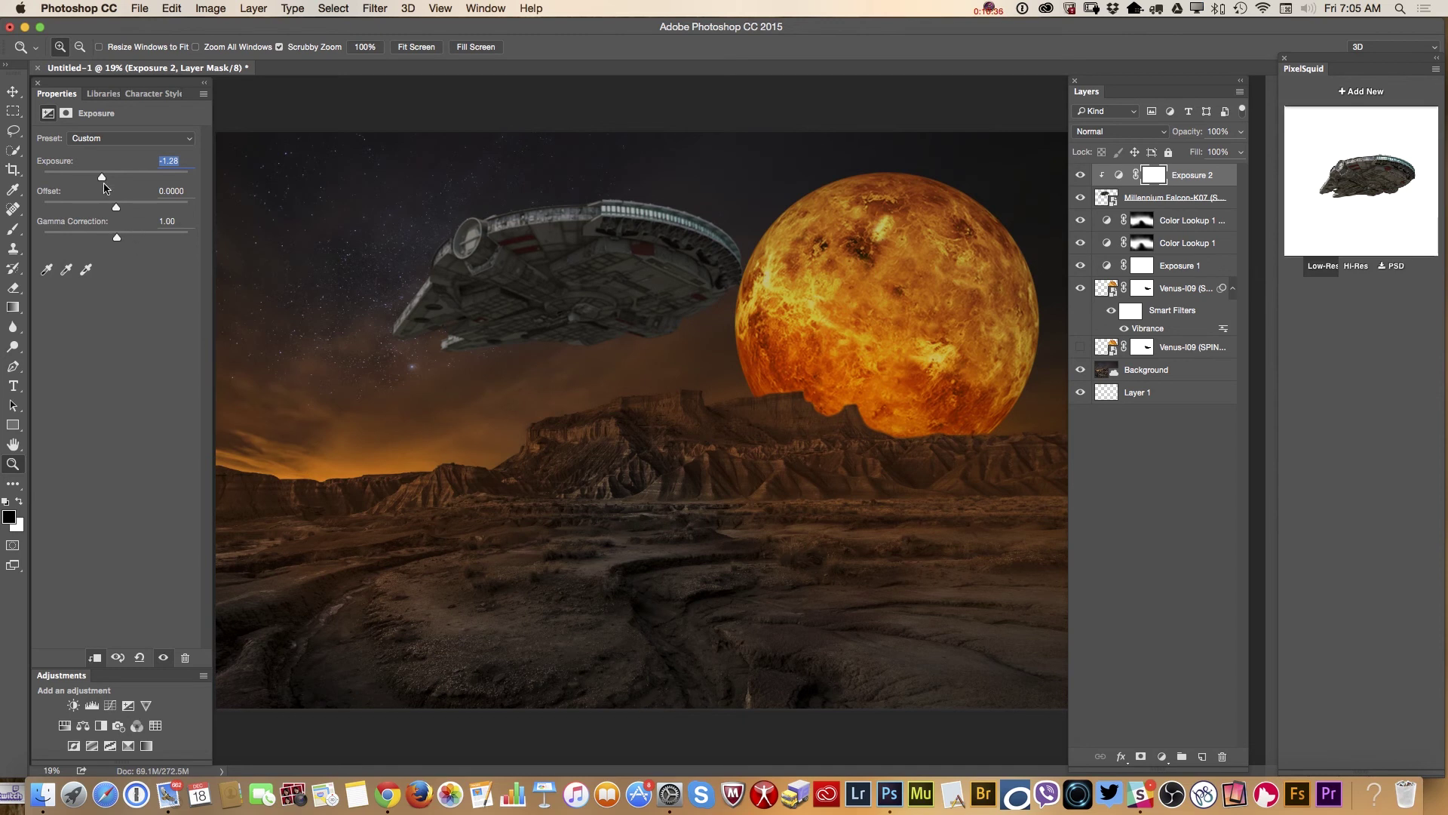
{"action": "left_click_drag", "start_coordinate": [106, 180], "coordinate": [102, 181]}
Lighten the Falcon's planet-facing side with black gradients on its Exposure mask, and refine the mask with white gradients at 24% opacity.
{"action": "left_click", "coordinate": [13, 307]}
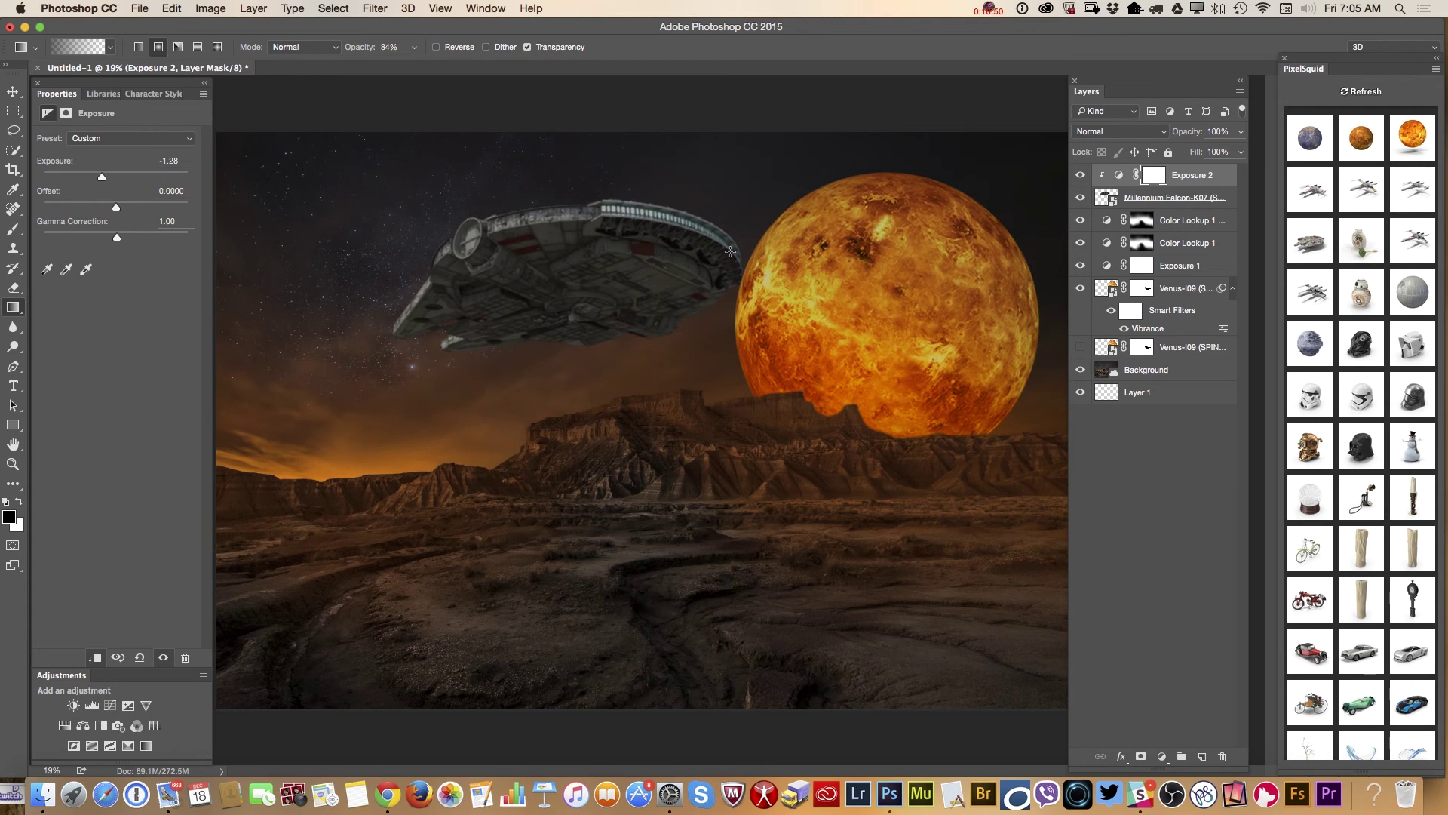
{"action": "left_click_drag", "start_coordinate": [740, 241], "coordinate": [668, 273]}
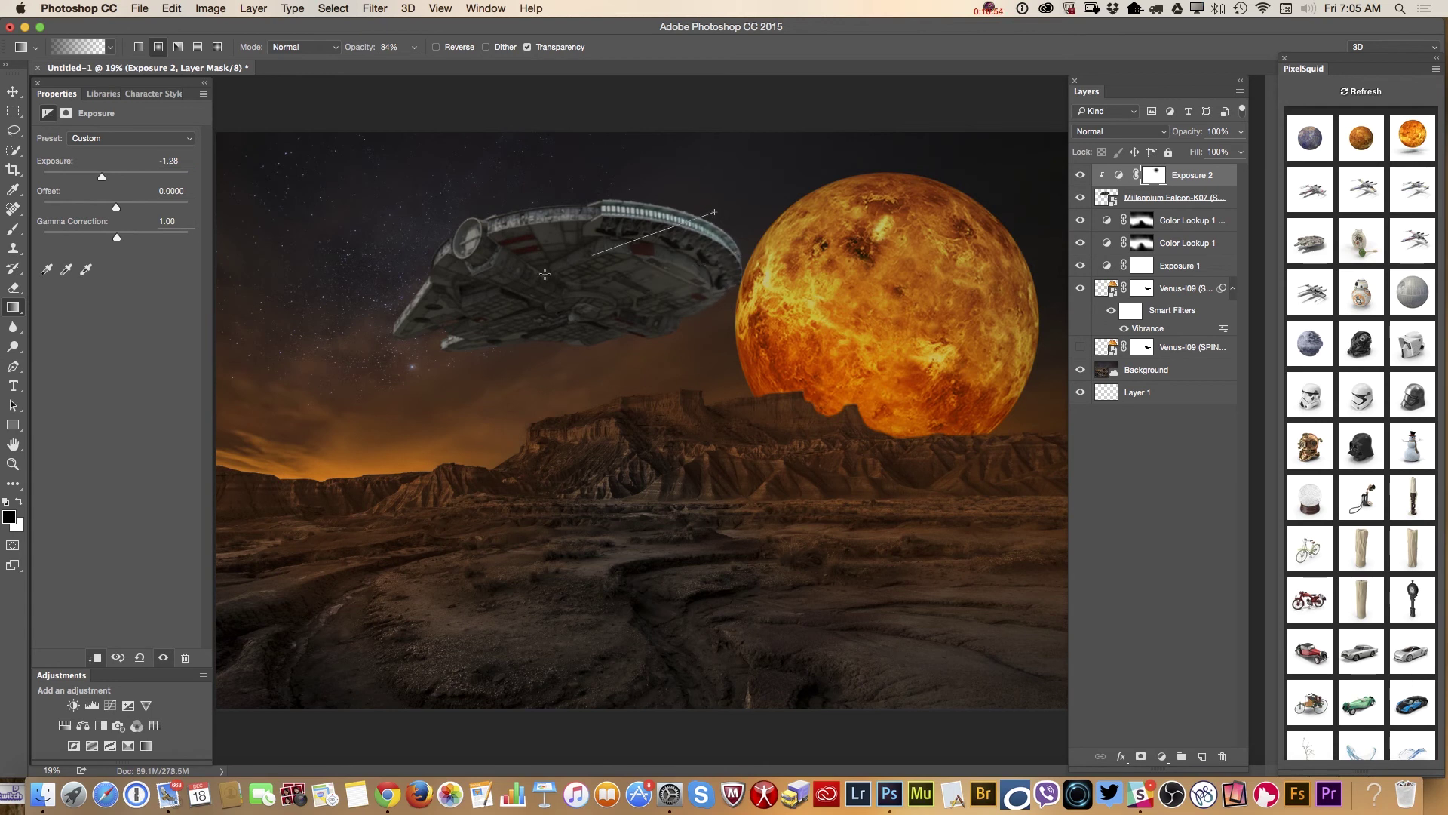
{"action": "left_click_drag", "start_coordinate": [414, 48], "coordinate": [372, 71]}
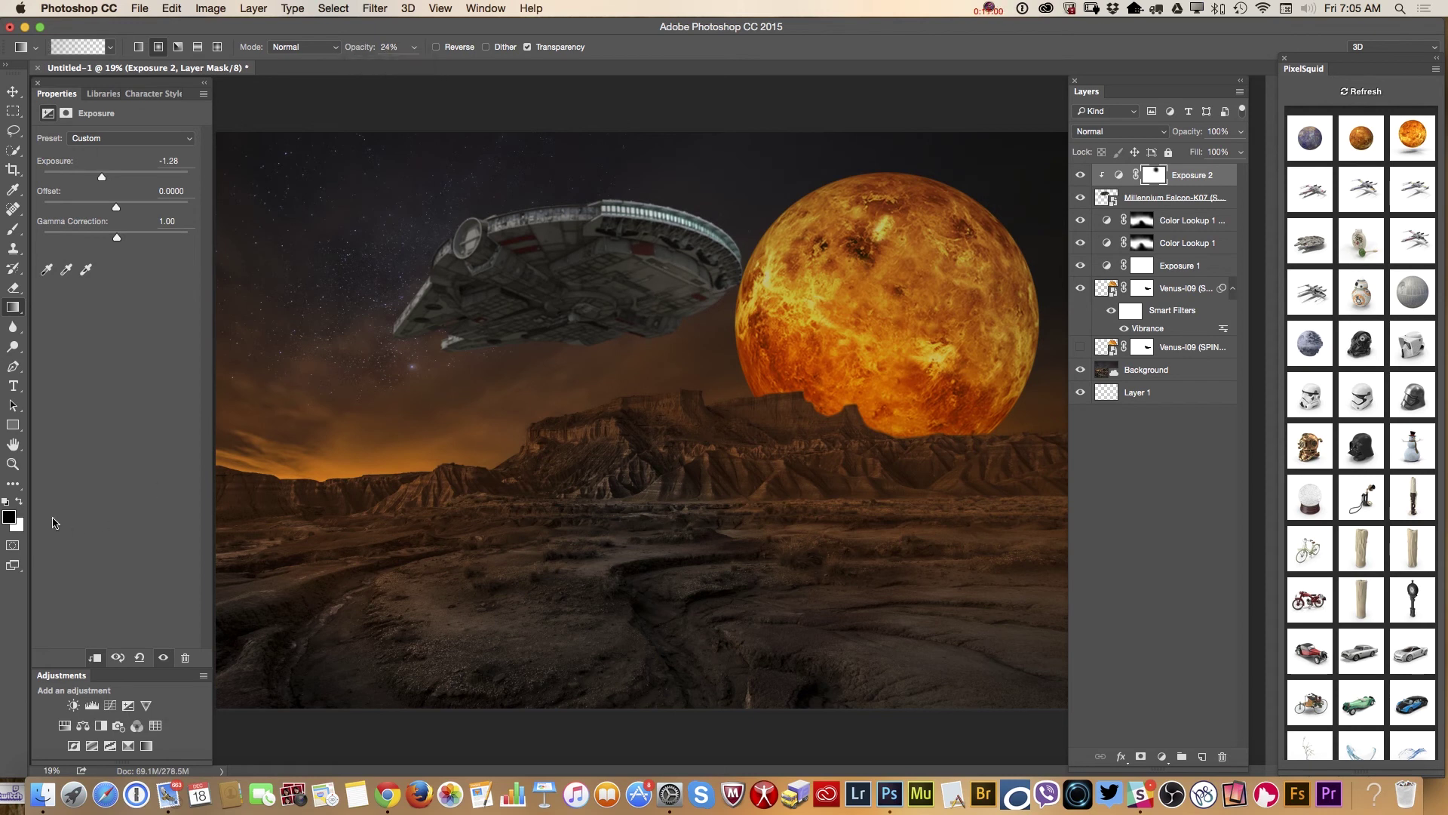
{"action": "left_click", "coordinate": [19, 502]}
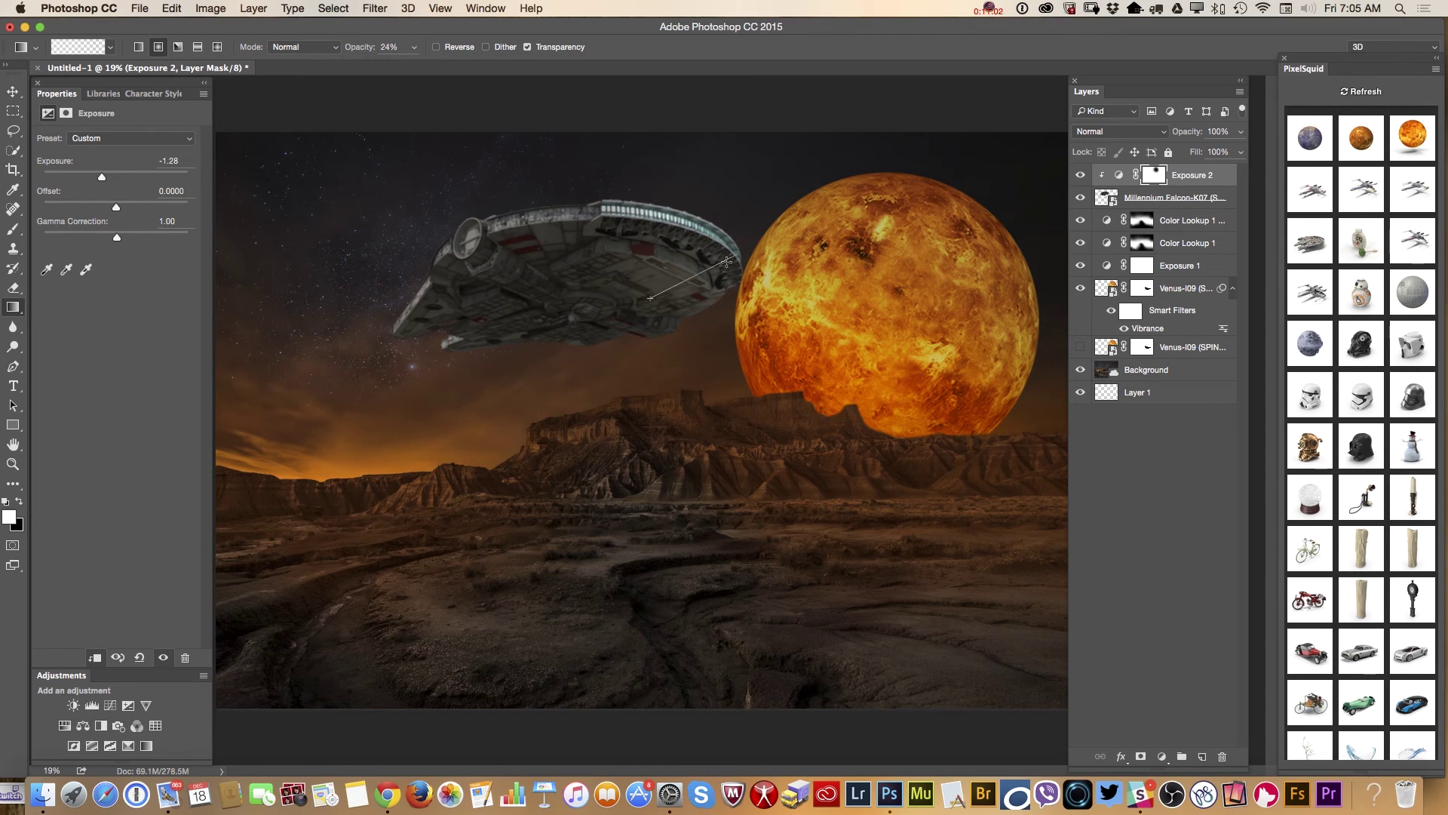
{"action": "left_click_drag", "start_coordinate": [488, 318], "coordinate": [543, 304]}
Add a Color Lookup adjustment using FallColors.look and clip it to the Millennium Falcon.
{"action": "left_click", "coordinate": [154, 727]}
{"action": "left_click", "coordinate": [128, 140]}
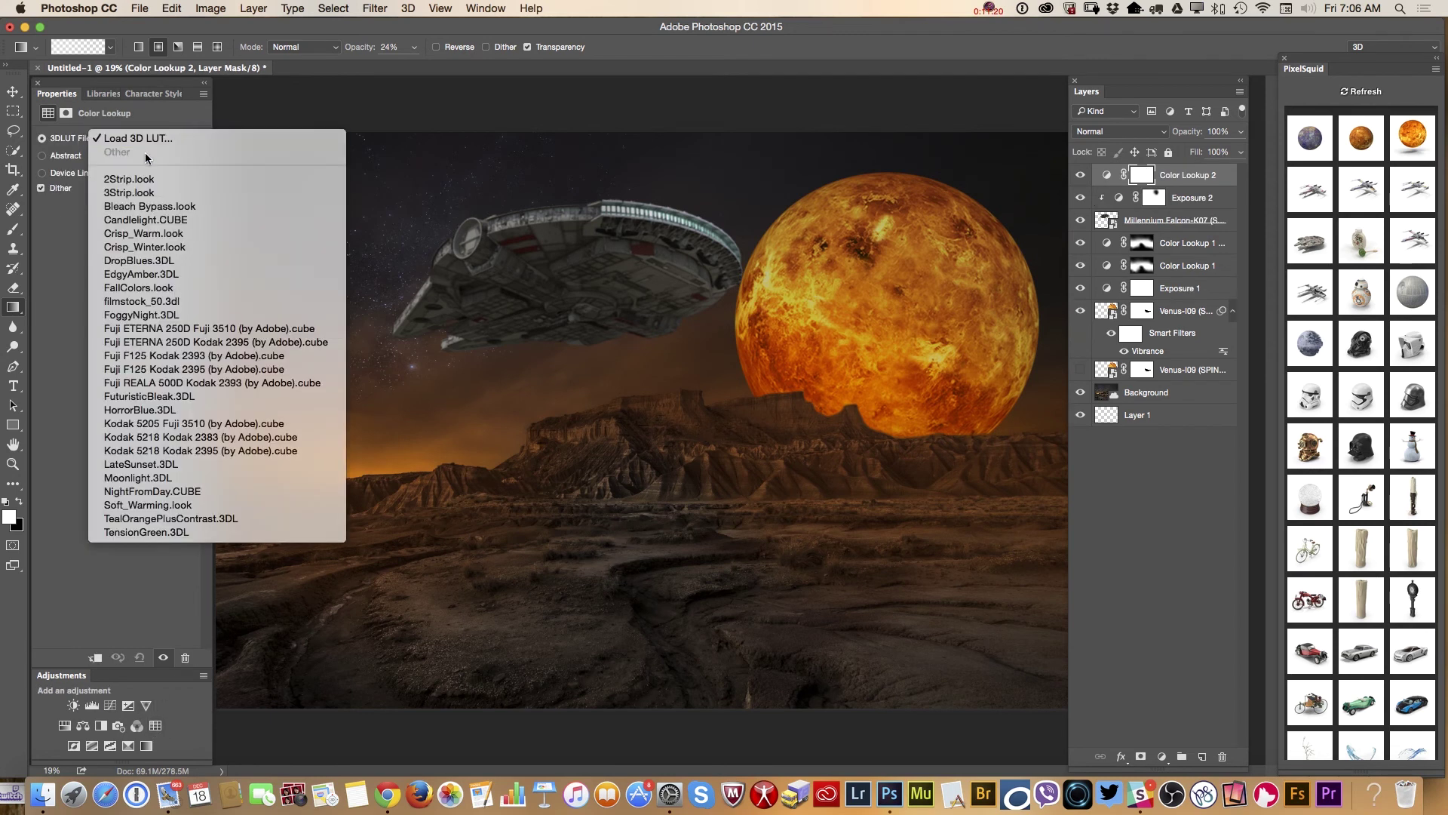
{"action": "key", "text": "Return"}
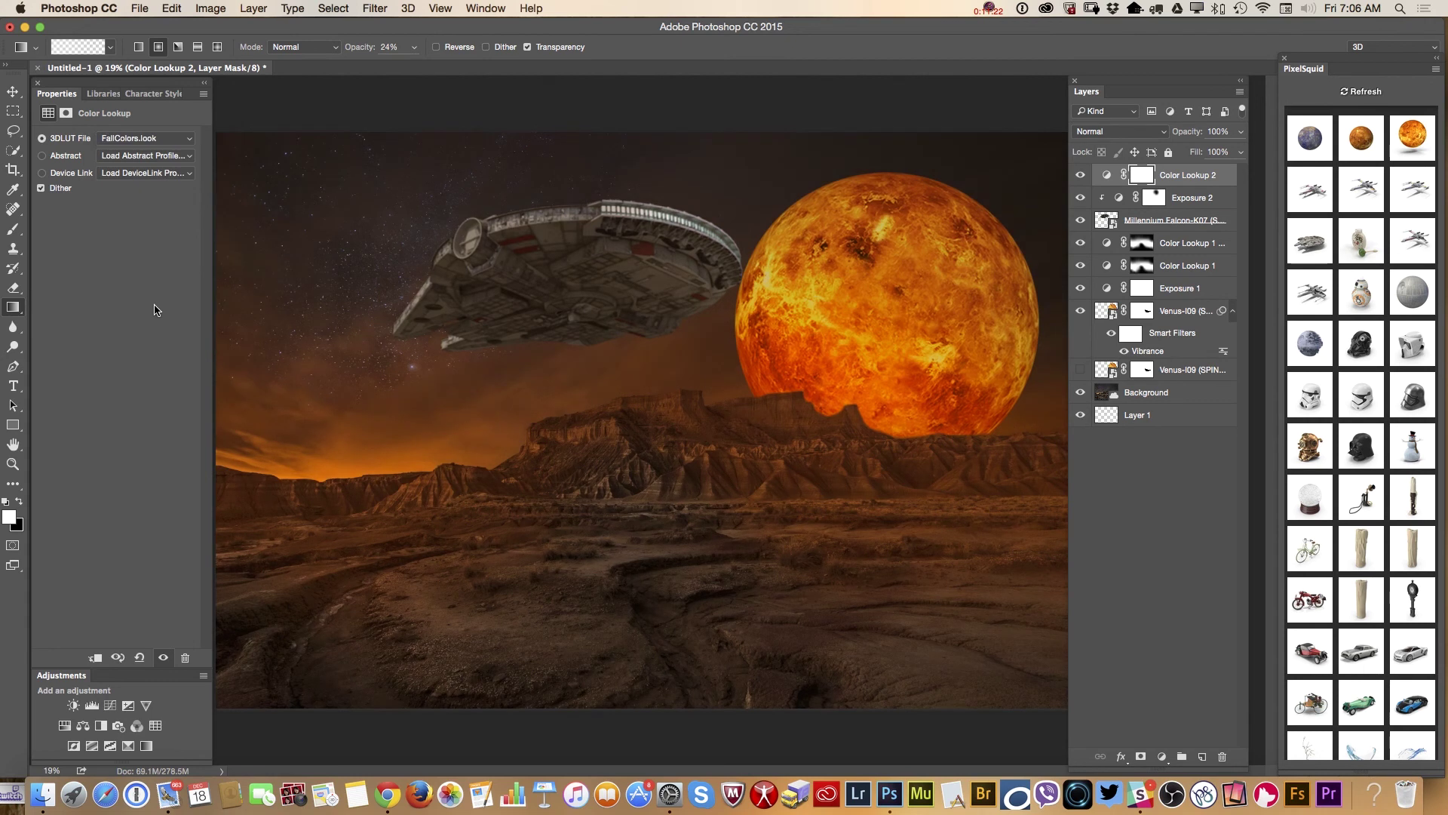
{"action": "left_click", "coordinate": [96, 657]}
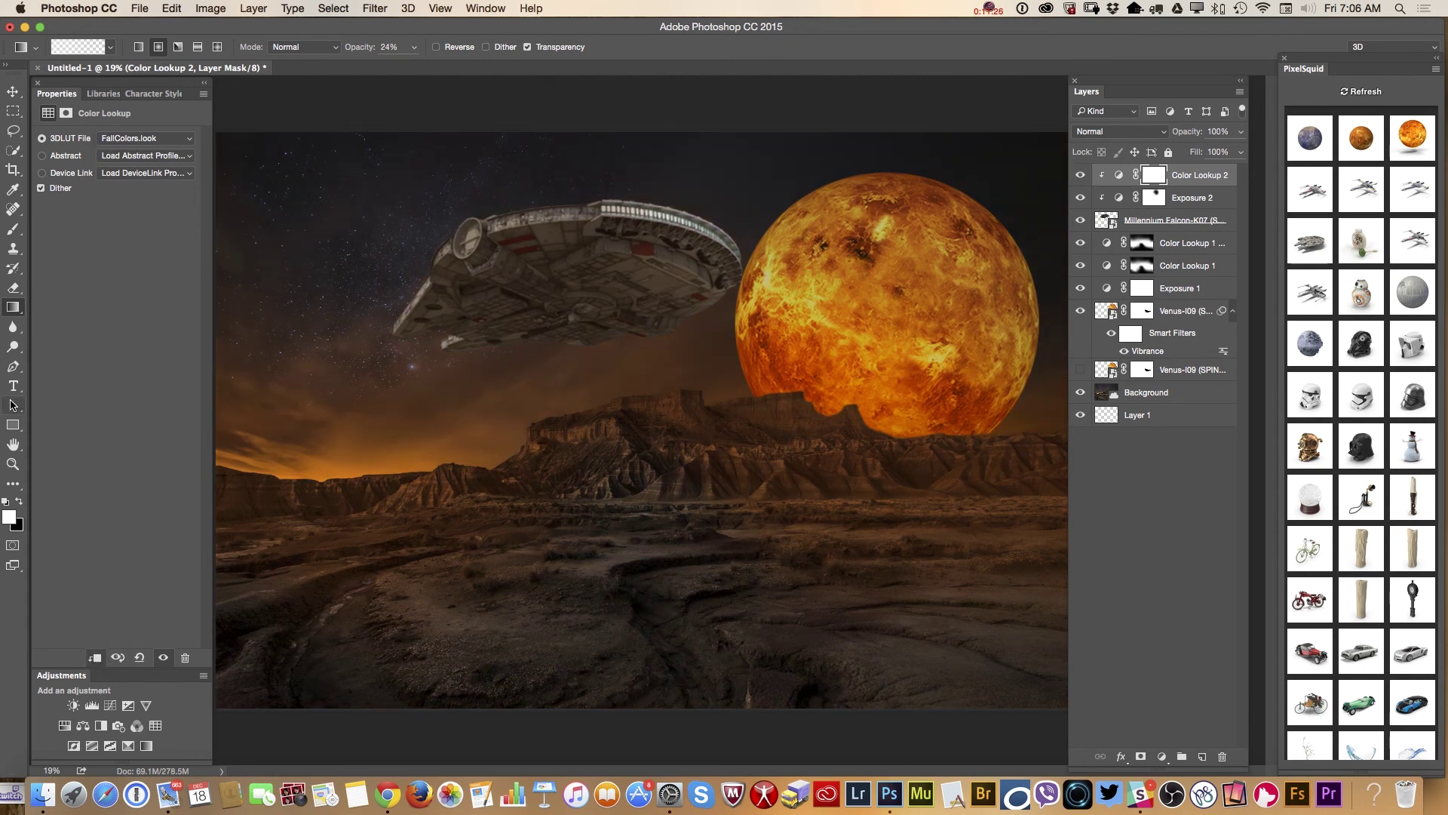
Fade the Falcon's Color Lookup on the side away from the planet with black gradients at 24% opacity.
{"action": "key", "text": "x"}
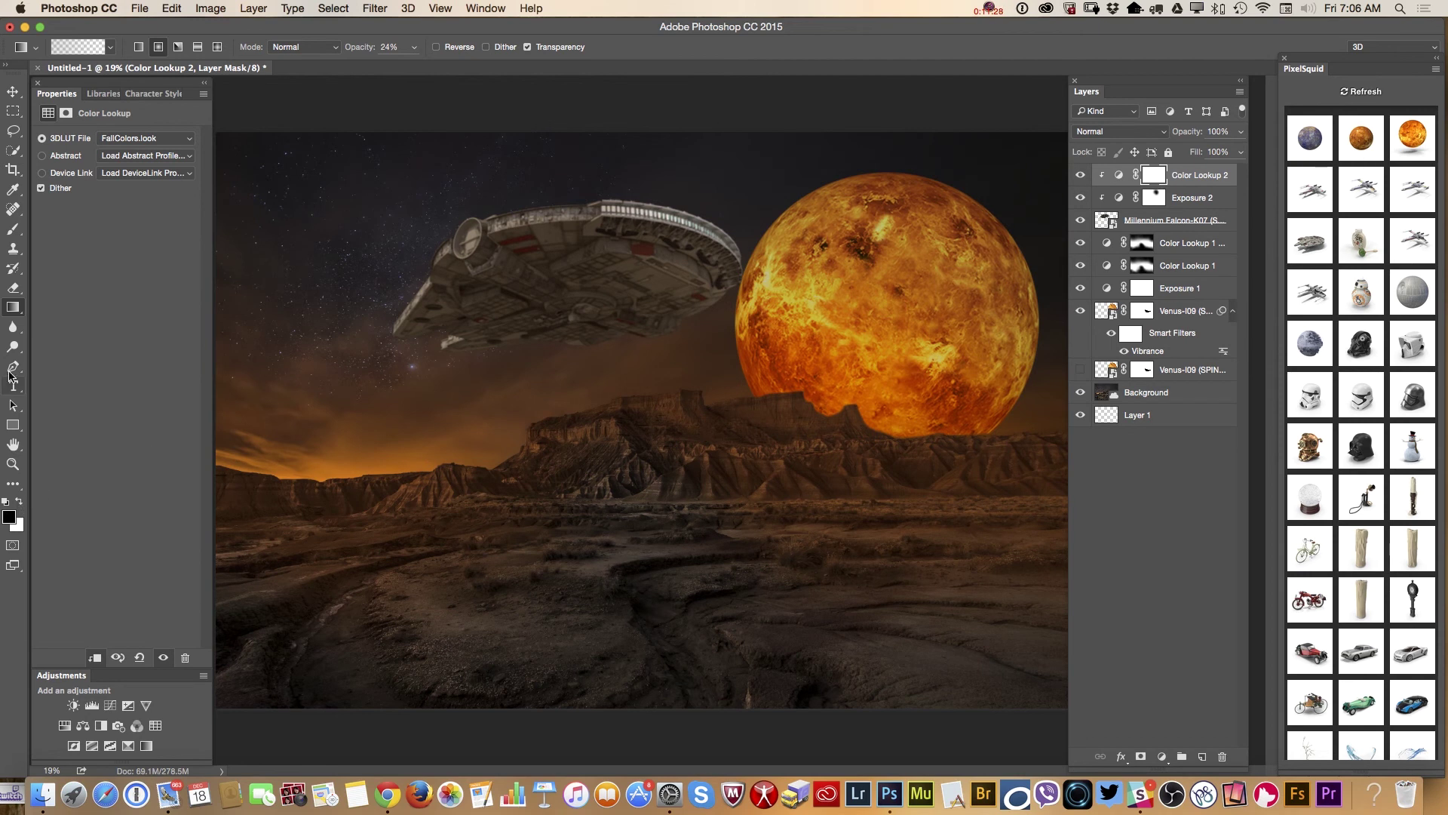
{"action": "left_click_drag", "start_coordinate": [463, 321], "coordinate": [573, 280]}
{"action": "left_click_drag", "start_coordinate": [428, 287], "coordinate": [559, 248]}
{"action": "left_click_drag", "start_coordinate": [522, 373], "coordinate": [599, 337]}
Add an Exposure adjustment set to -0.86 and clip it to the Millennium Falcon.
{"action": "left_click", "coordinate": [127, 707]}
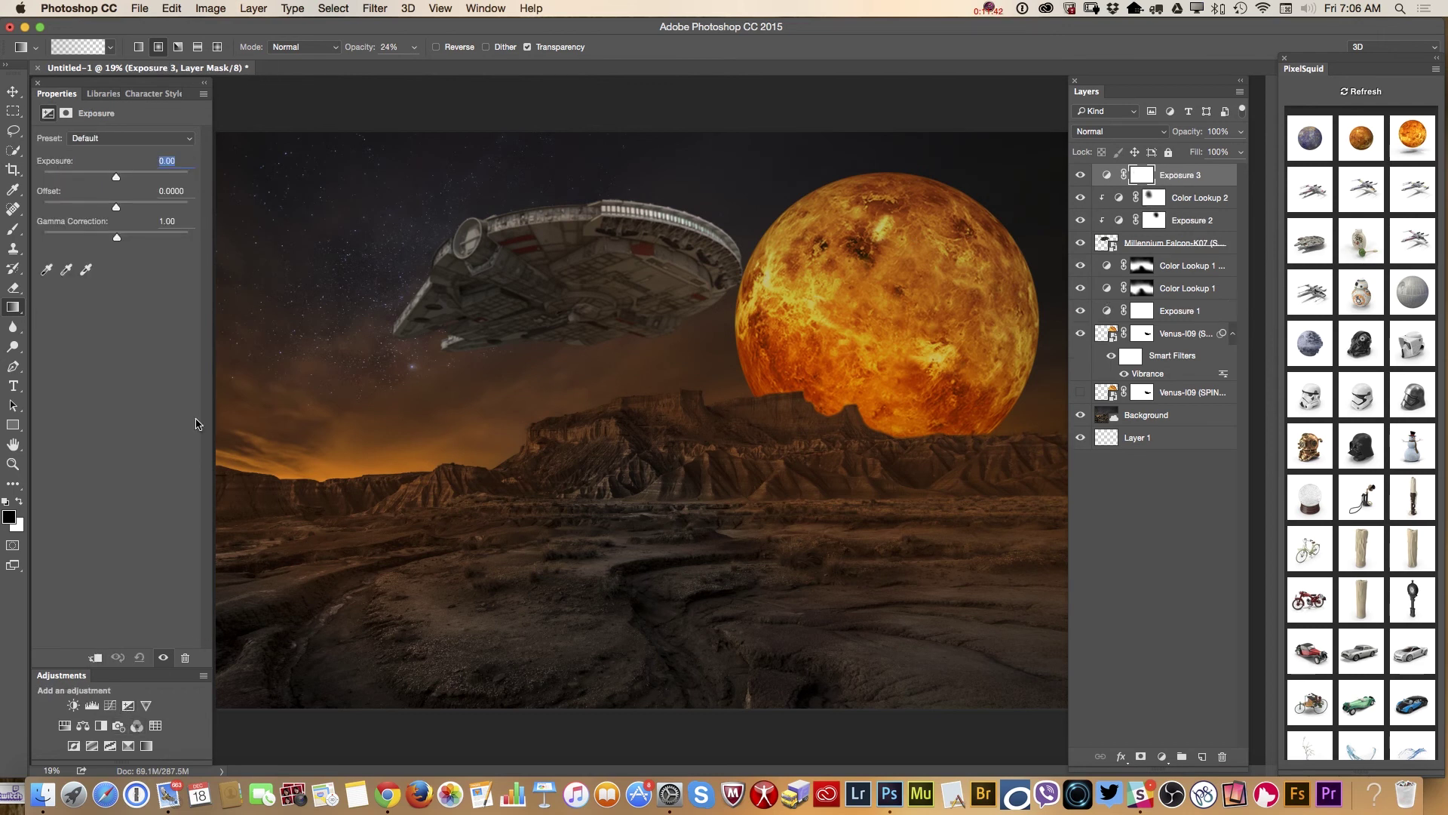
{"action": "left_click_drag", "start_coordinate": [115, 178], "coordinate": [106, 177]}
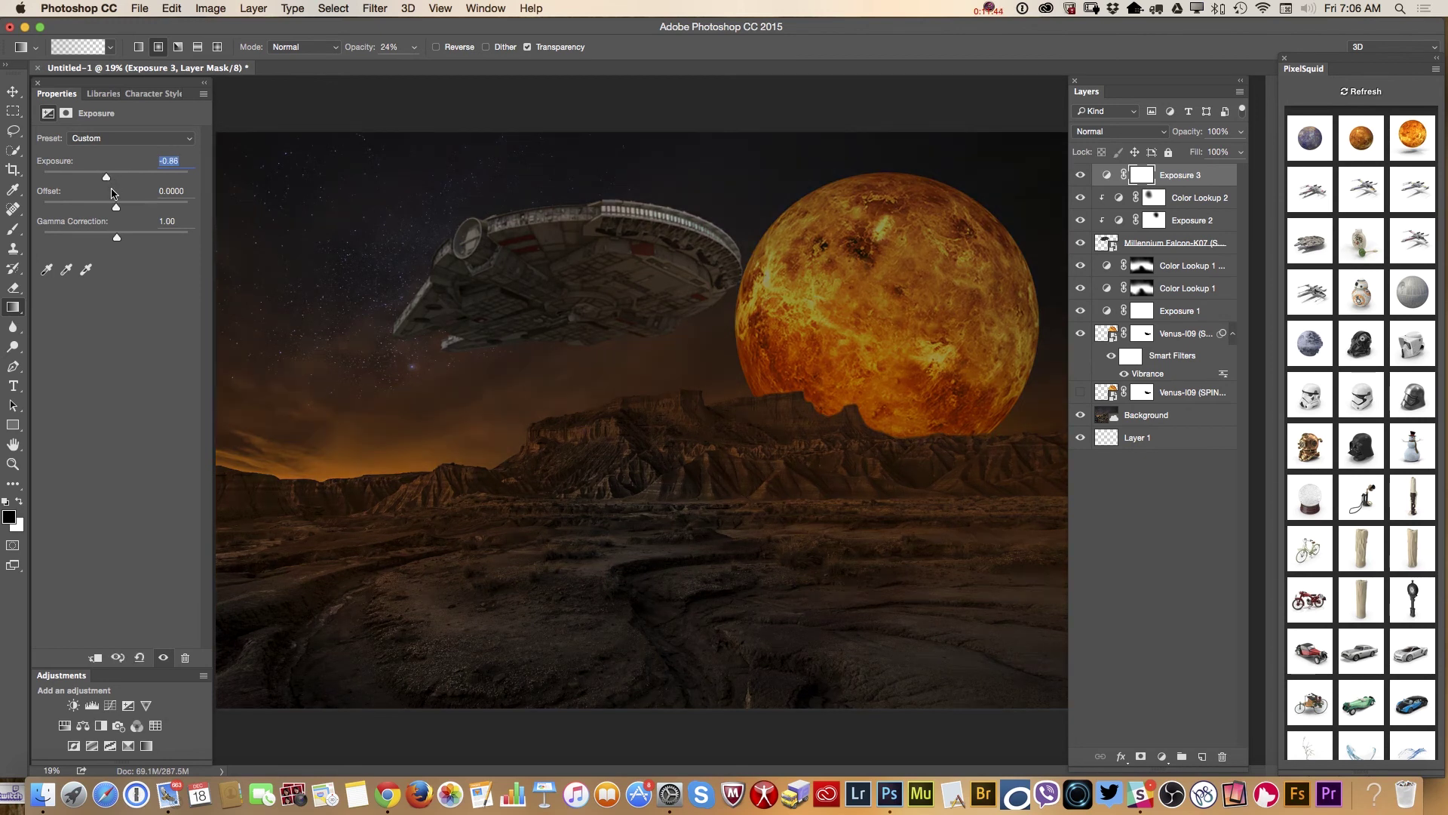
{"action": "left_click", "coordinate": [95, 657]}
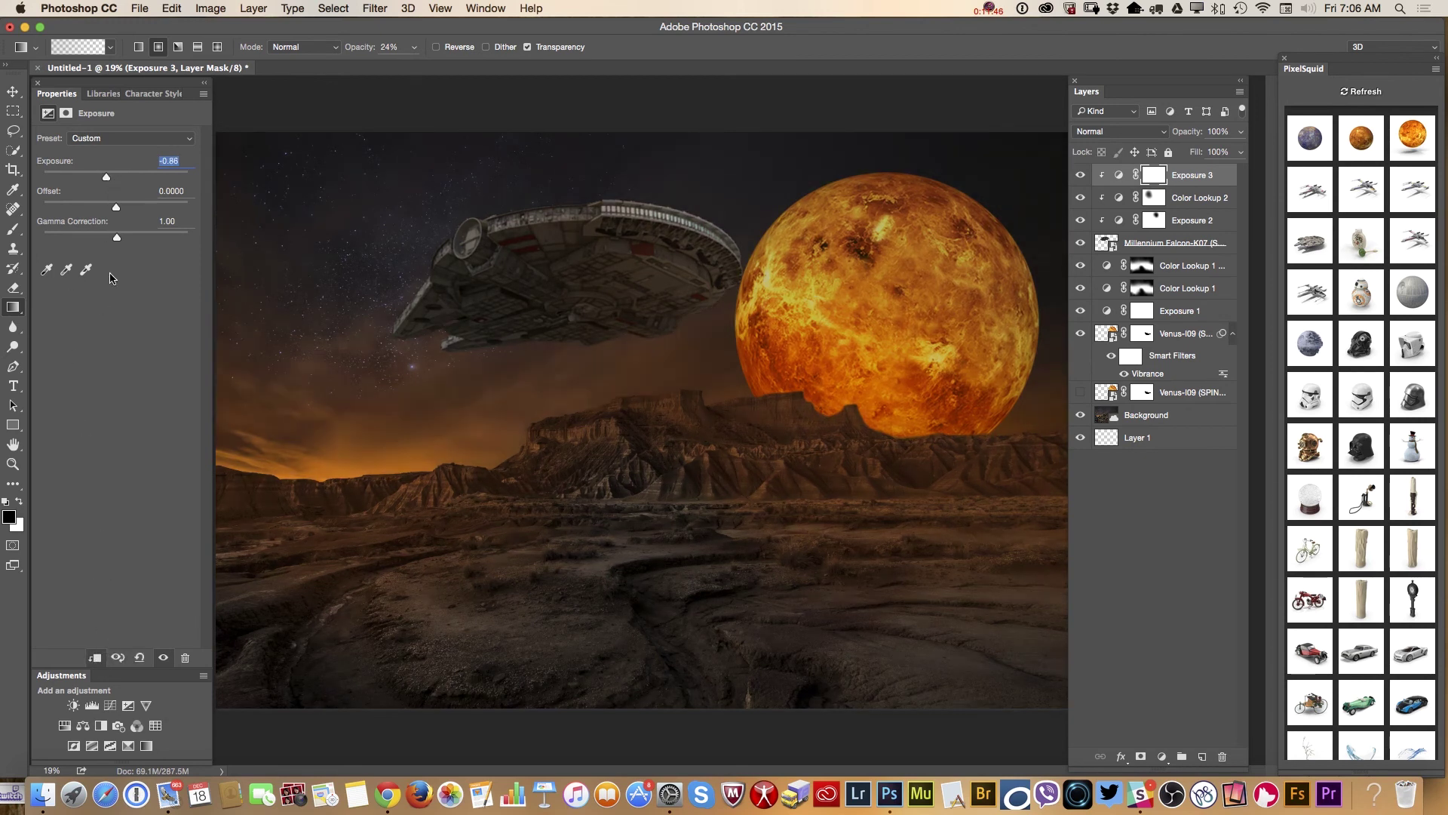
{"action": "mouse_move", "coordinate": [116, 240]}
{"action": "left_mouse_down"}
{"action": "mouse_move", "coordinate": [99, 240]}
{"action": "mouse_move", "coordinate": [130, 240]}
{"action": "mouse_move", "coordinate": [115, 239]}
{"action": "left_mouse_up"}
Create a new empty layer directly above the Millennium Falcon layer, clipped to the ship.
{"action": "left_click", "coordinate": [1108, 243]}
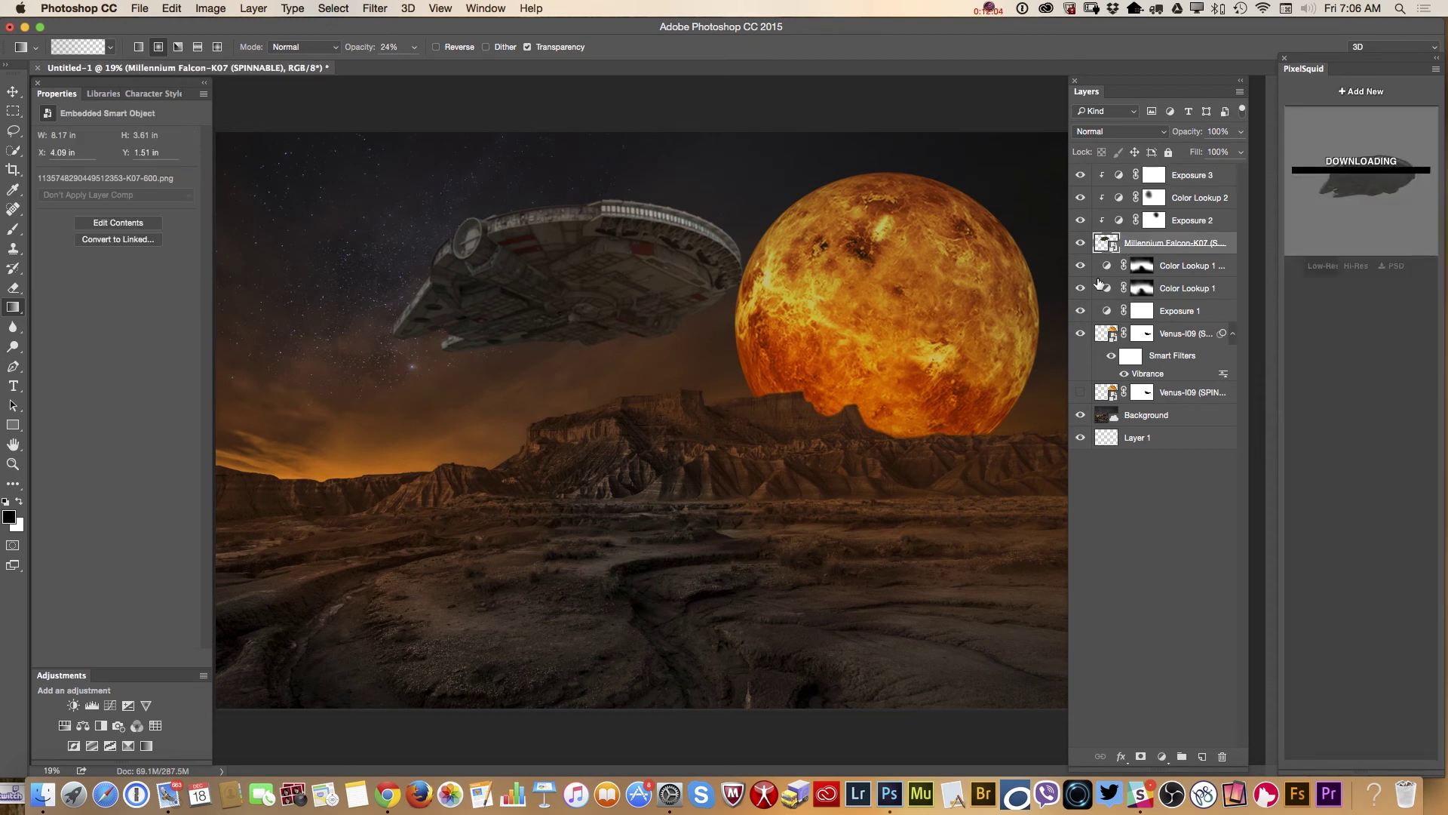
{"action": "left_click", "coordinate": [13, 464]}
{"action": "left_click_drag", "start_coordinate": [706, 223], "coordinate": [741, 281]}
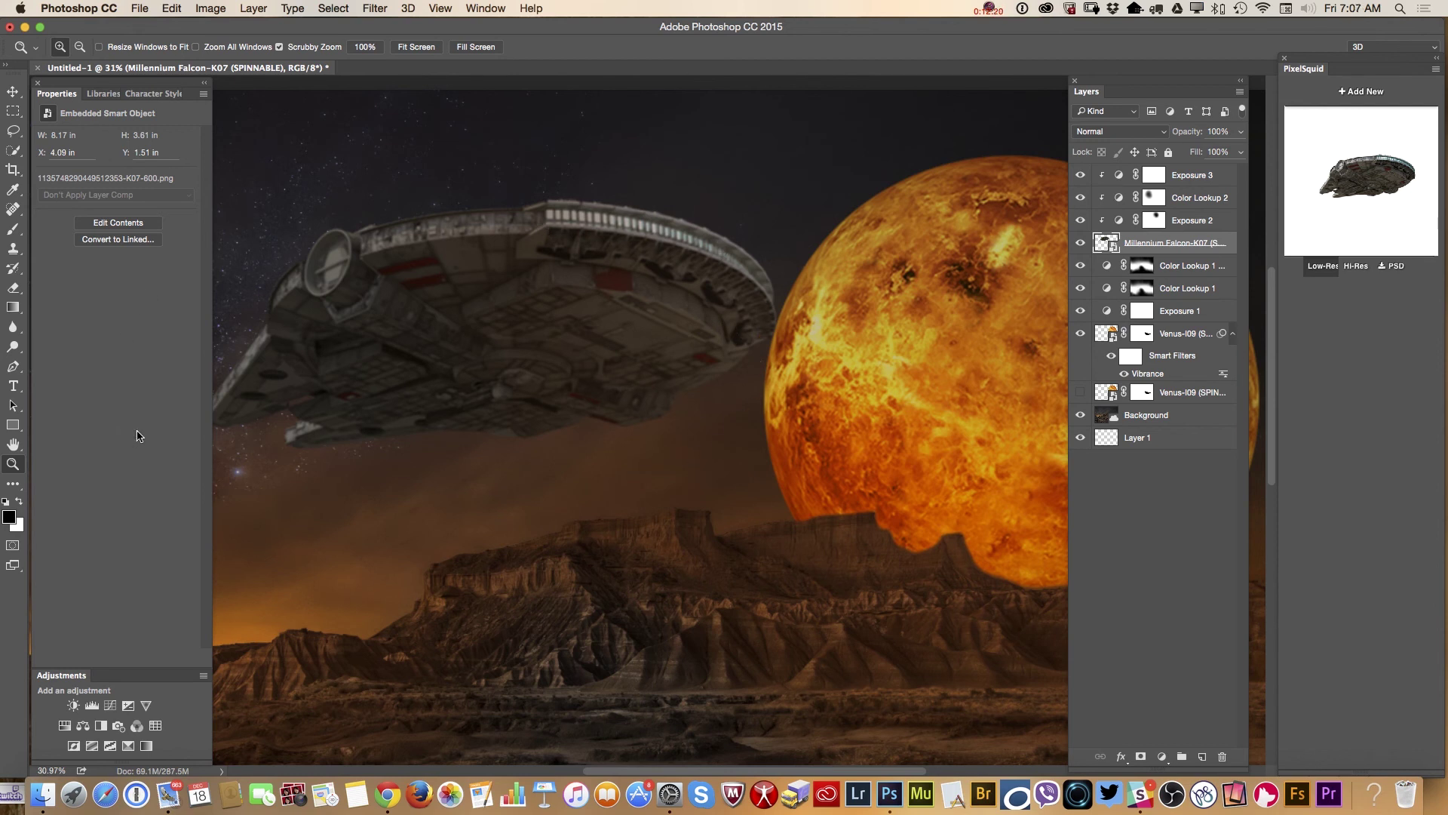
{"action": "left_click", "coordinate": [1202, 758]}
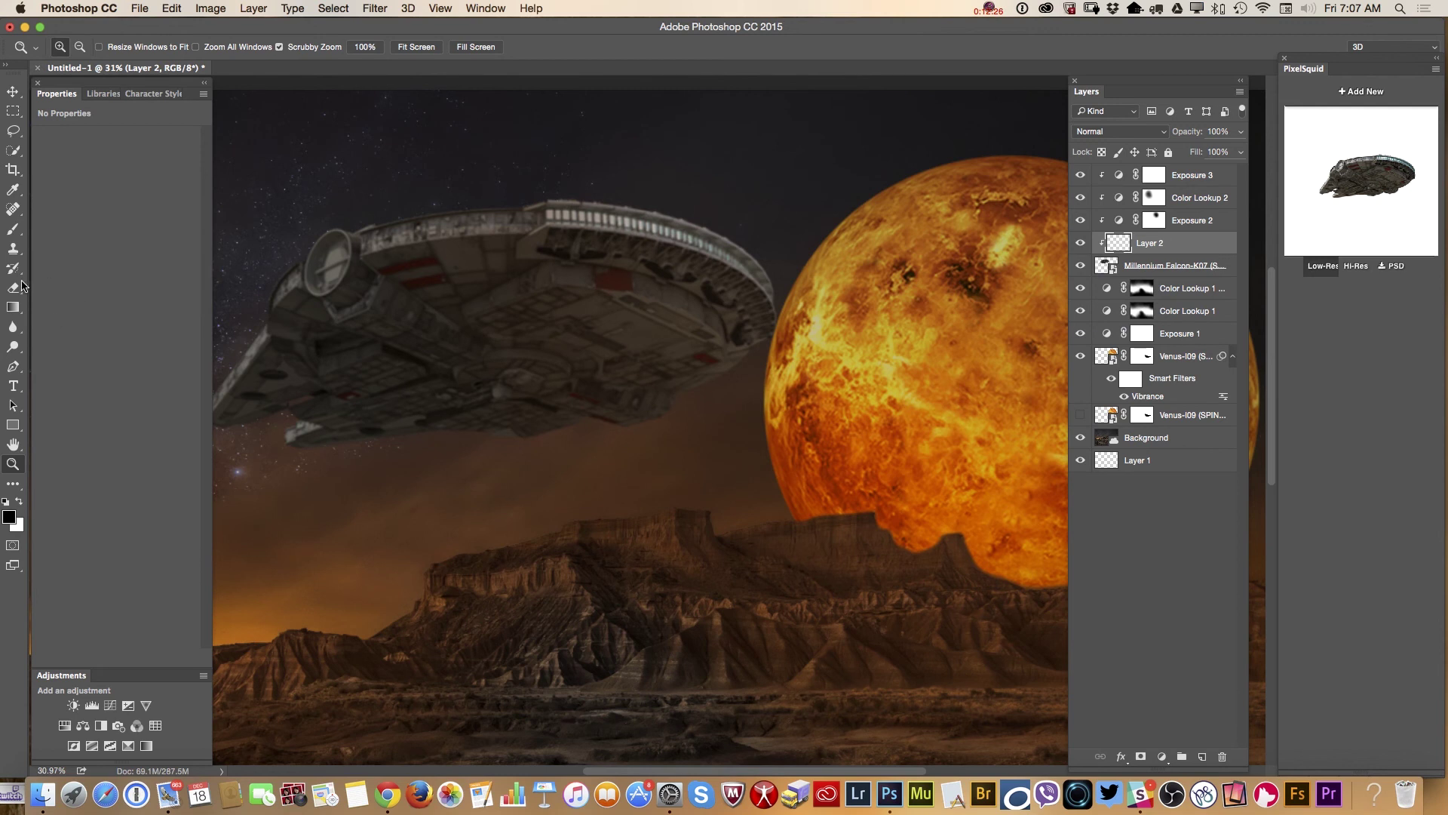
Choose the Brush tool and set the foreground color to bright blue #32a4ec.
{"action": "left_click", "coordinate": [11, 230]}
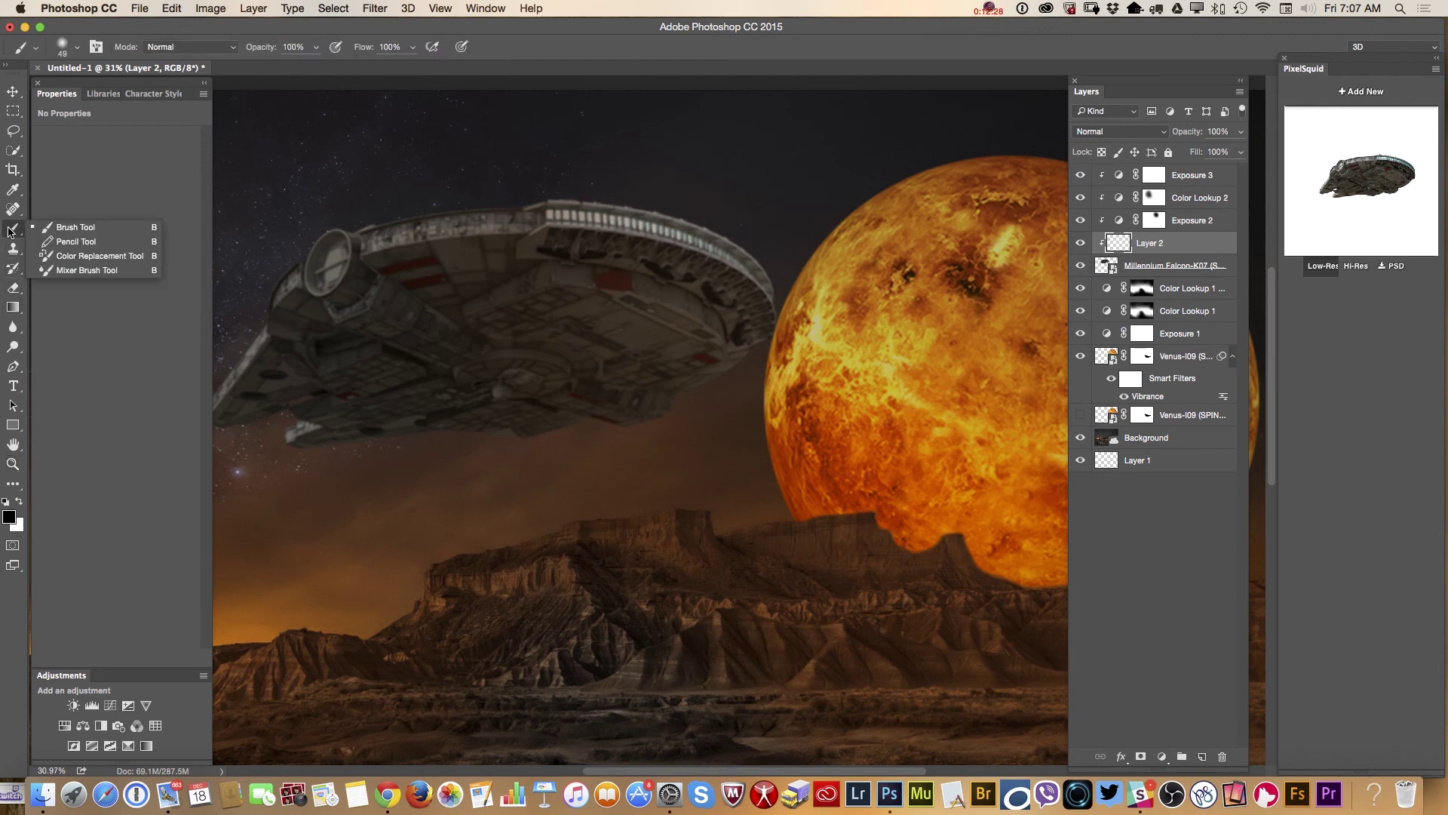
{"action": "left_click", "coordinate": [72, 227]}
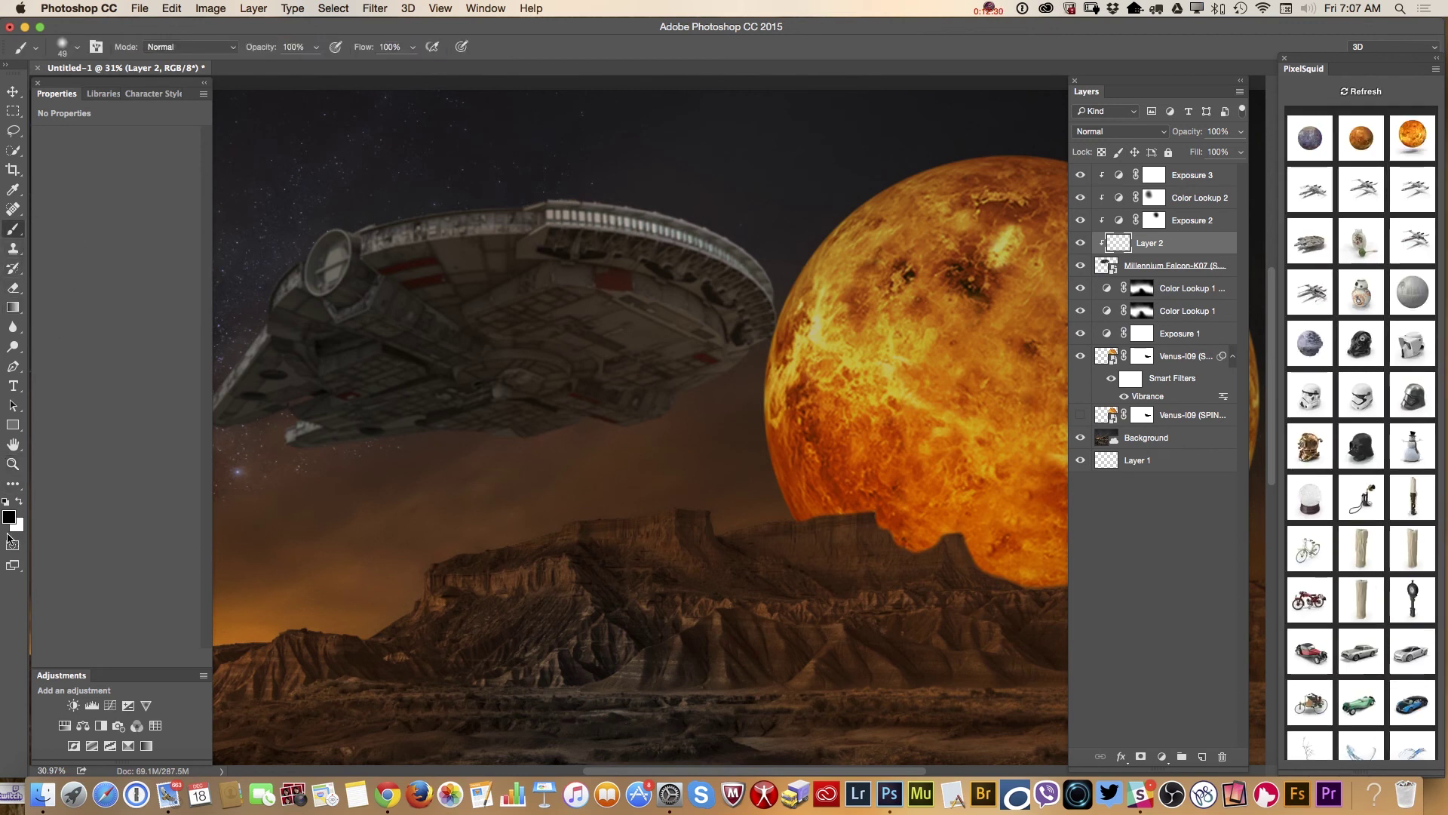
{"action": "left_click", "coordinate": [9, 519]}
{"action": "left_click", "coordinate": [906, 283]}
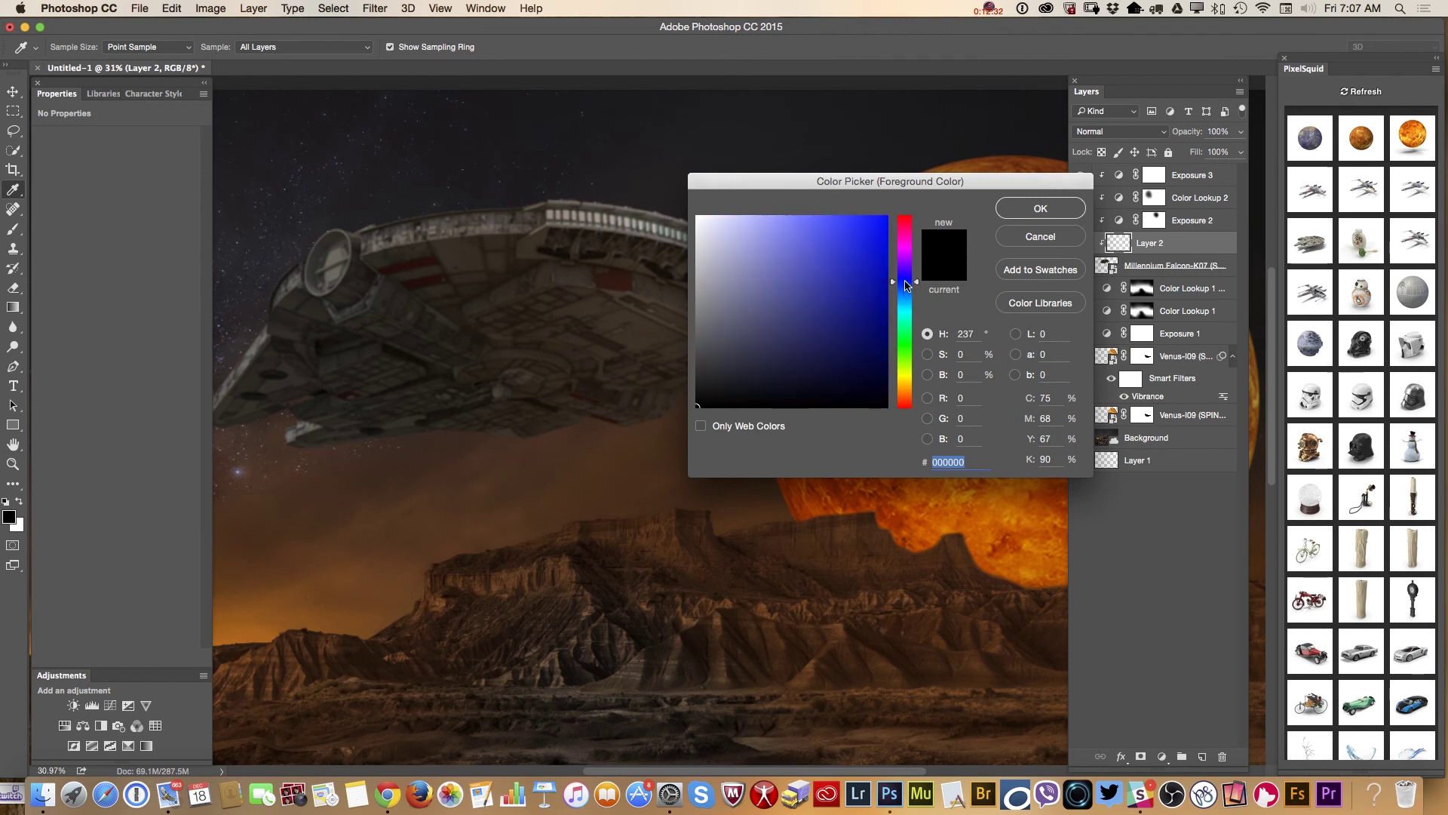
{"action": "left_click", "coordinate": [891, 290]}
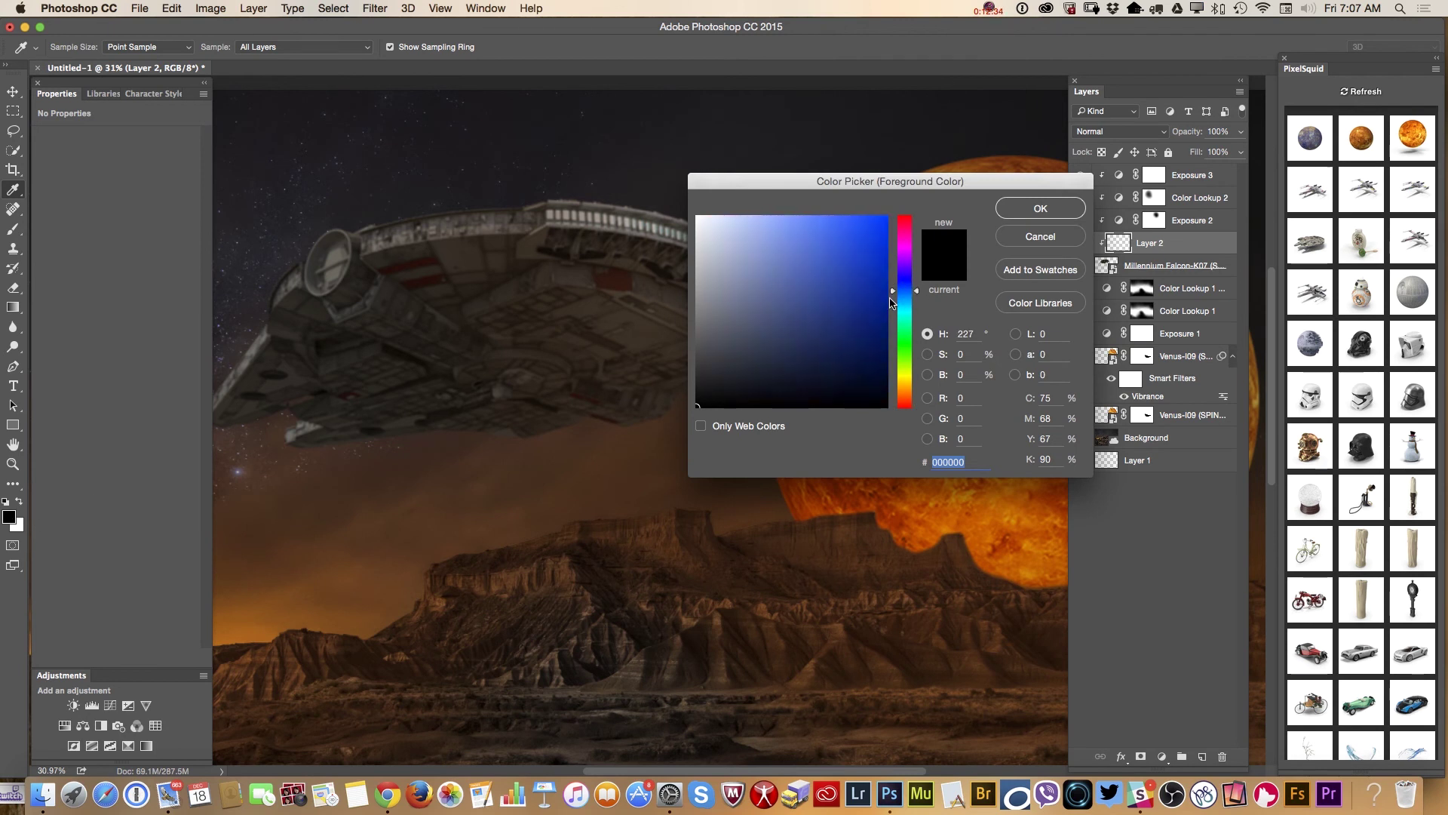
{"action": "left_click_drag", "start_coordinate": [891, 295], "coordinate": [891, 299]}
{"action": "left_click", "coordinate": [864, 238]}
{"action": "left_click_drag", "start_coordinate": [863, 239], "coordinate": [849, 230]}
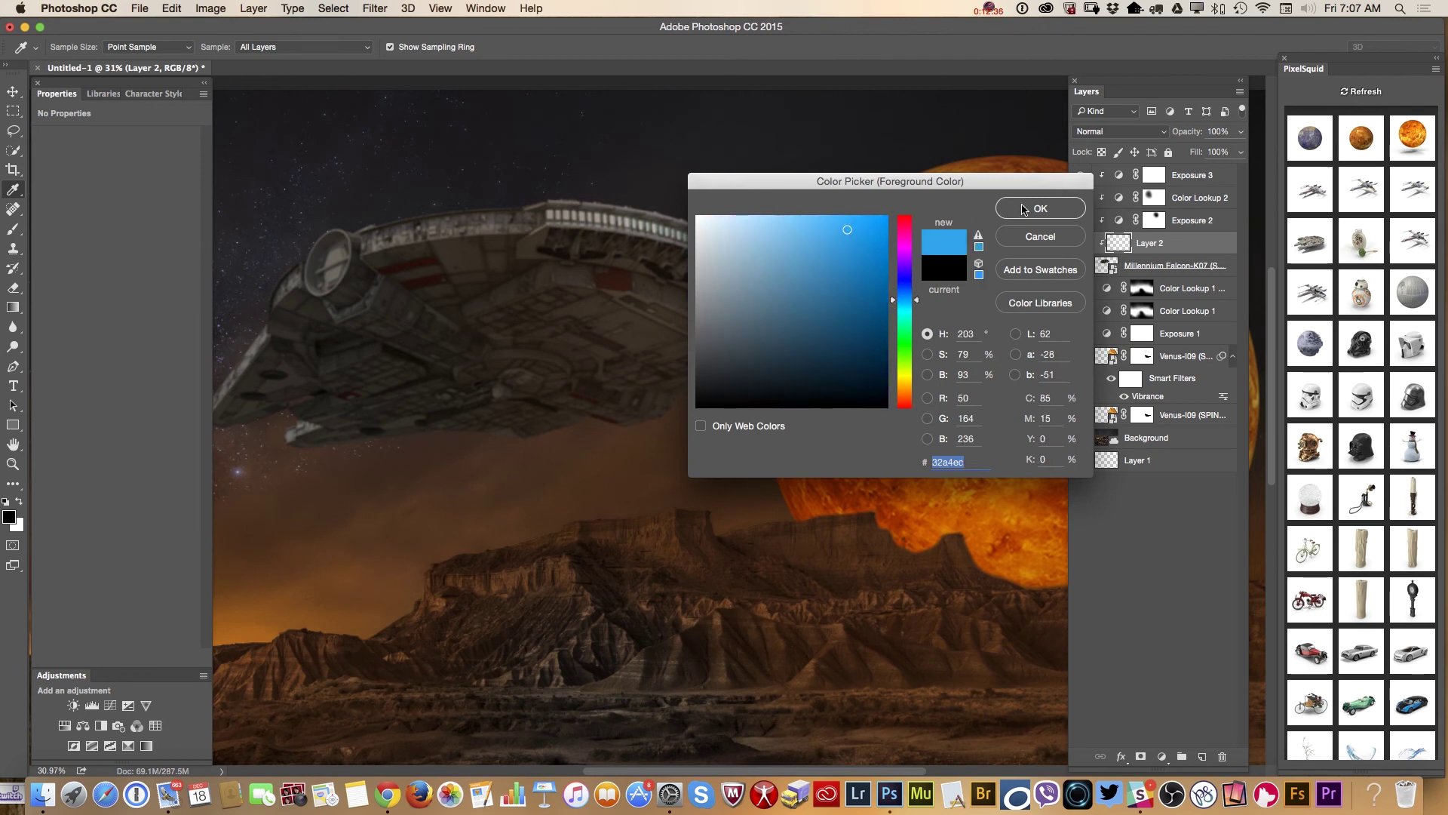
{"action": "left_click", "coordinate": [1041, 209]}
Paint the Falcon's rear engine strip blue, reducing the soft brush to 33 px for the narrow end near the planet.
{"action": "key", "text": "b"}
{"action": "left_click_drag", "start_coordinate": [562, 217], "coordinate": [572, 217]}
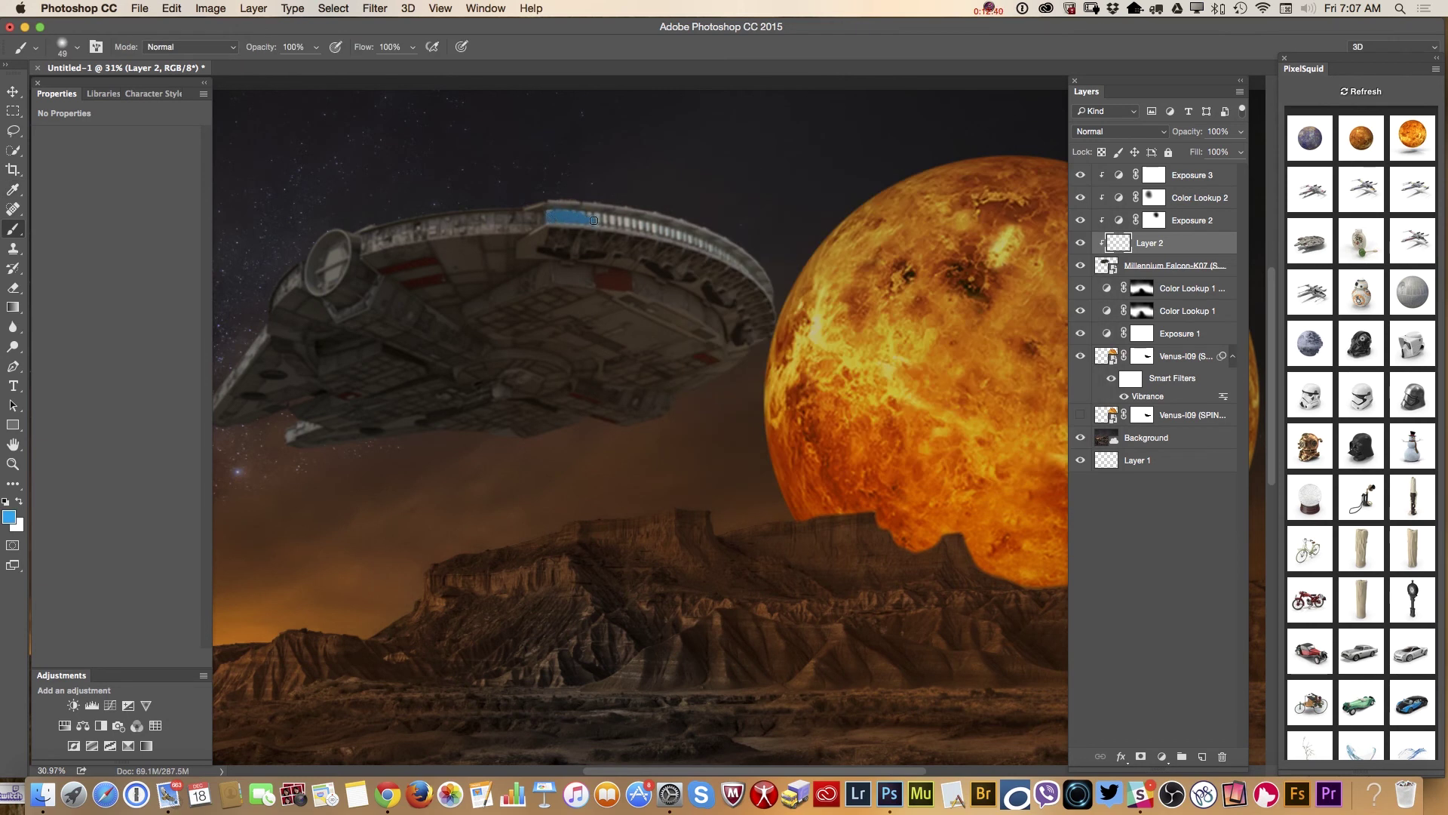
{"action": "left_click_drag", "start_coordinate": [568, 214], "coordinate": [679, 235]}
{"action": "right_click", "coordinate": [711, 225]}
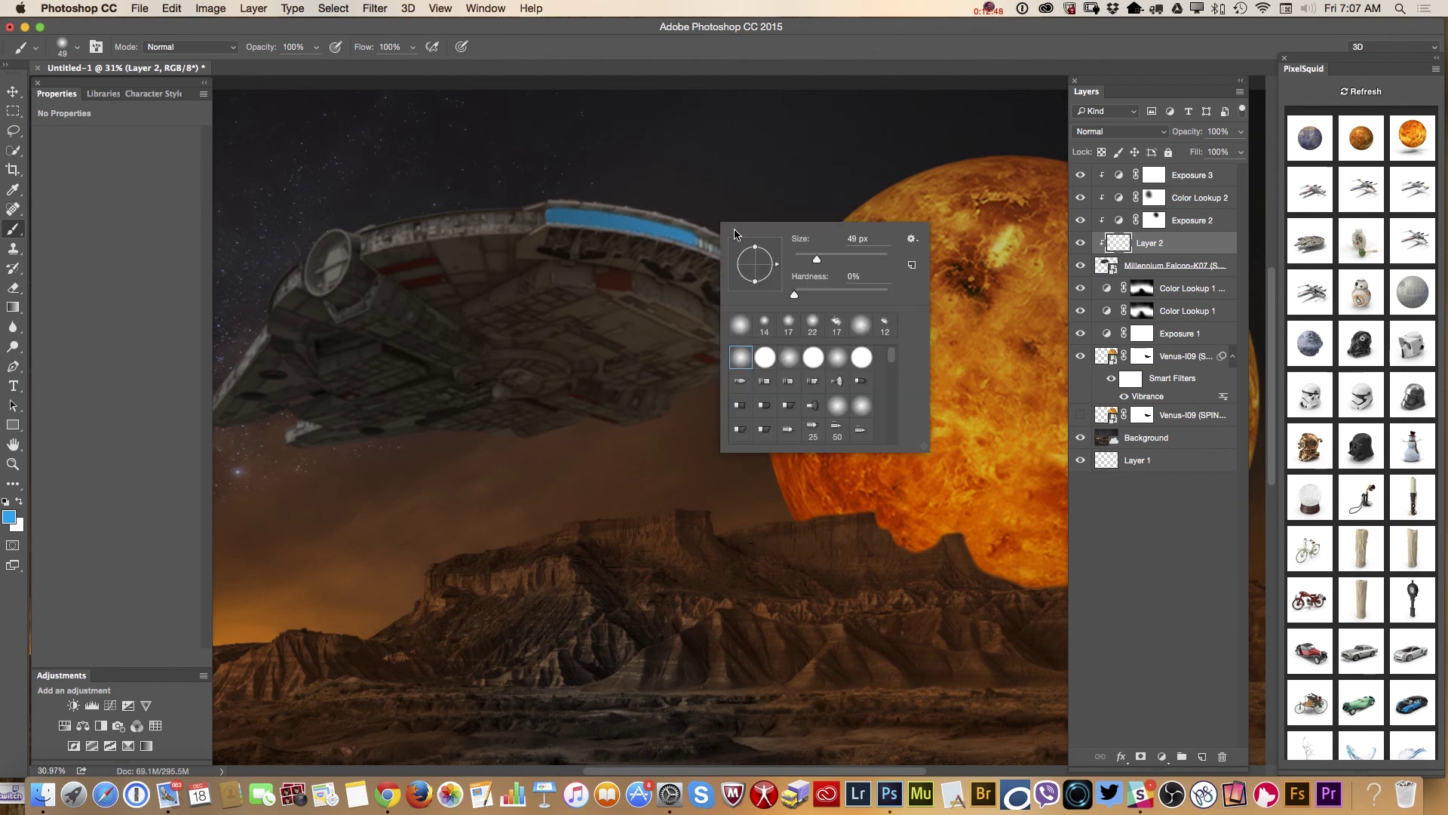
{"action": "left_click", "coordinate": [811, 261]}
{"action": "key", "text": "Return"}
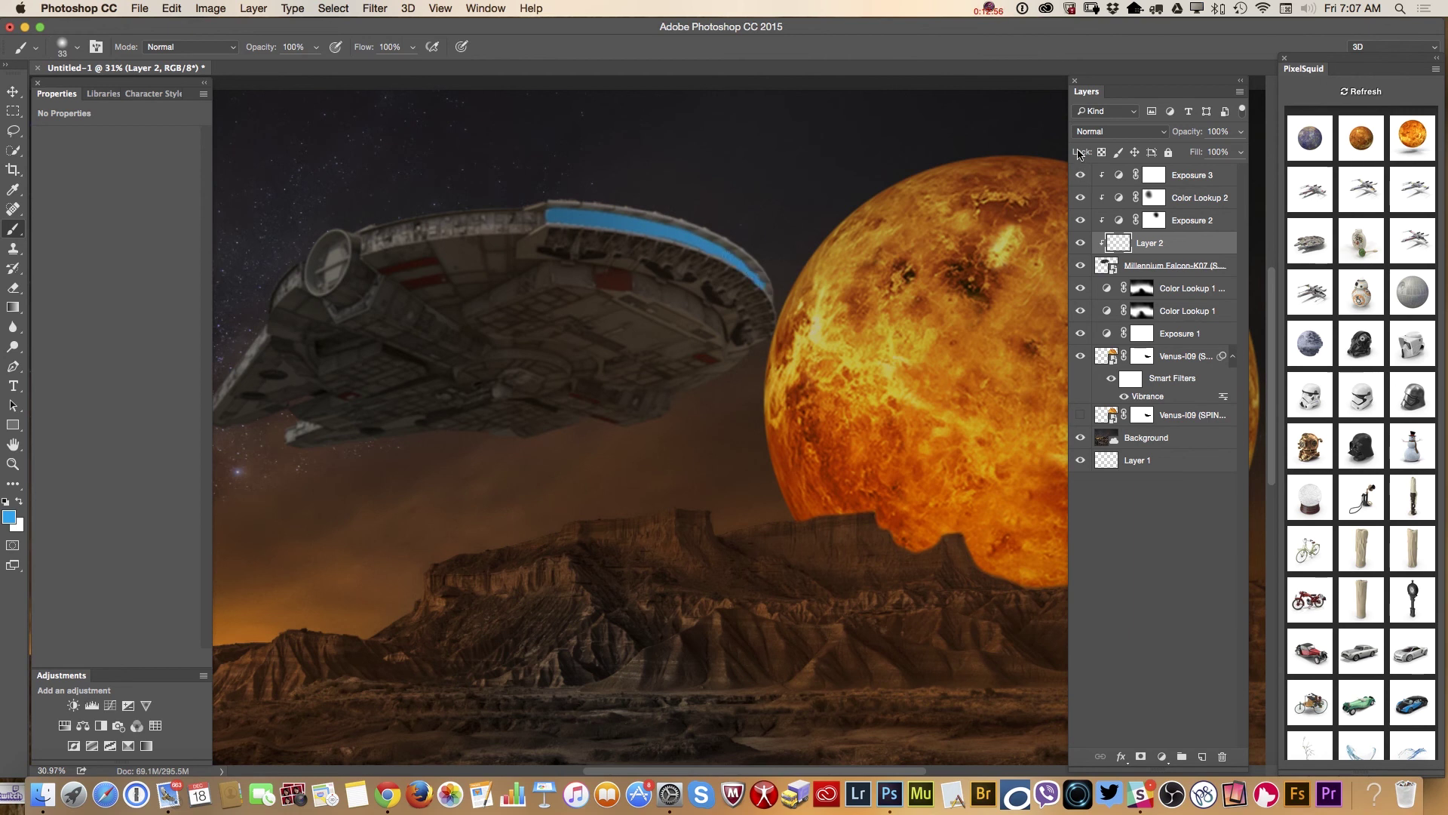
Try the Darken, Overlay, Soft Light, Lighten and Lighter Color blend modes on the blue engine layer.
{"action": "left_click", "coordinate": [1120, 133]}
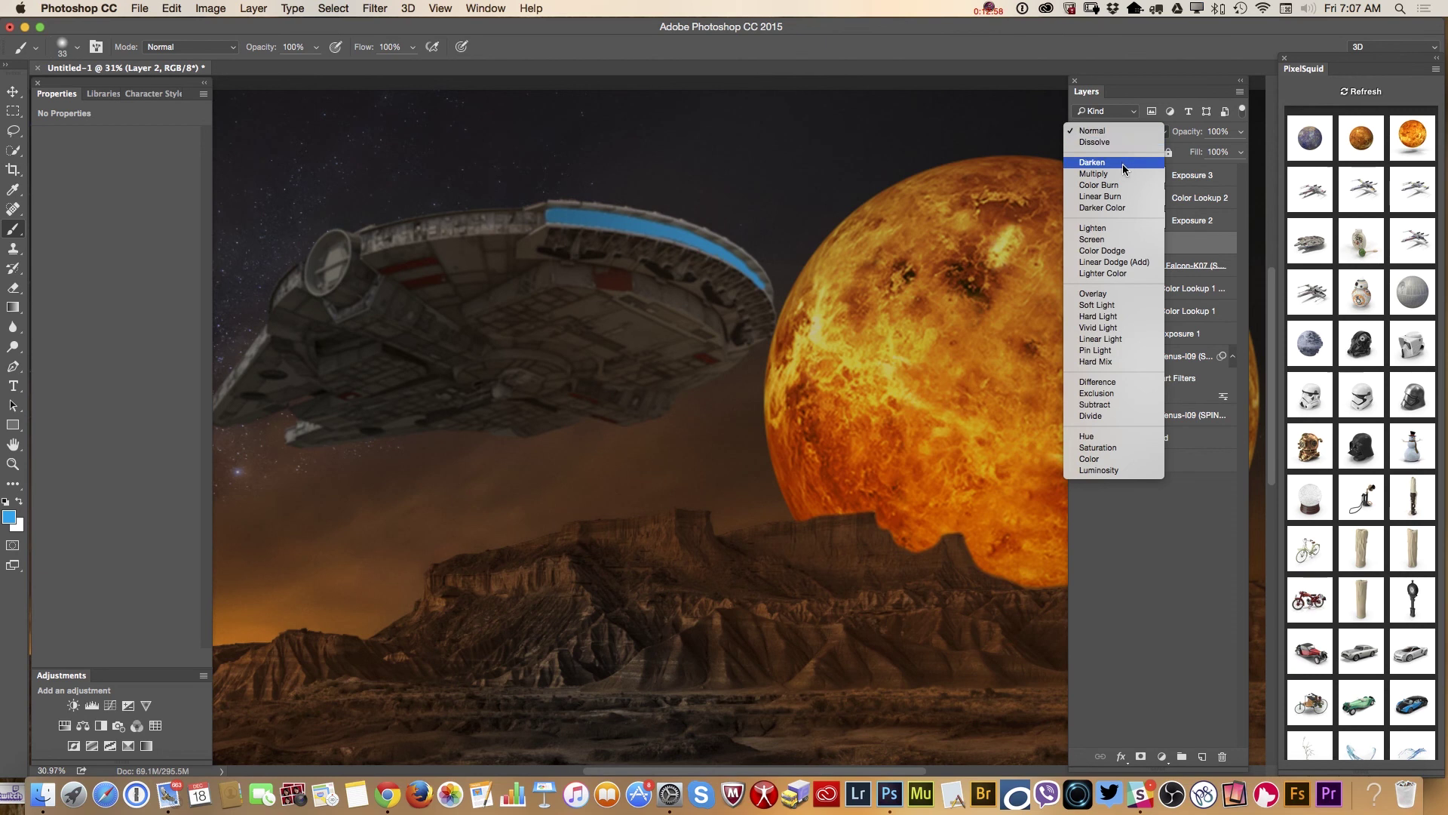
{"action": "left_click", "coordinate": [1121, 161]}
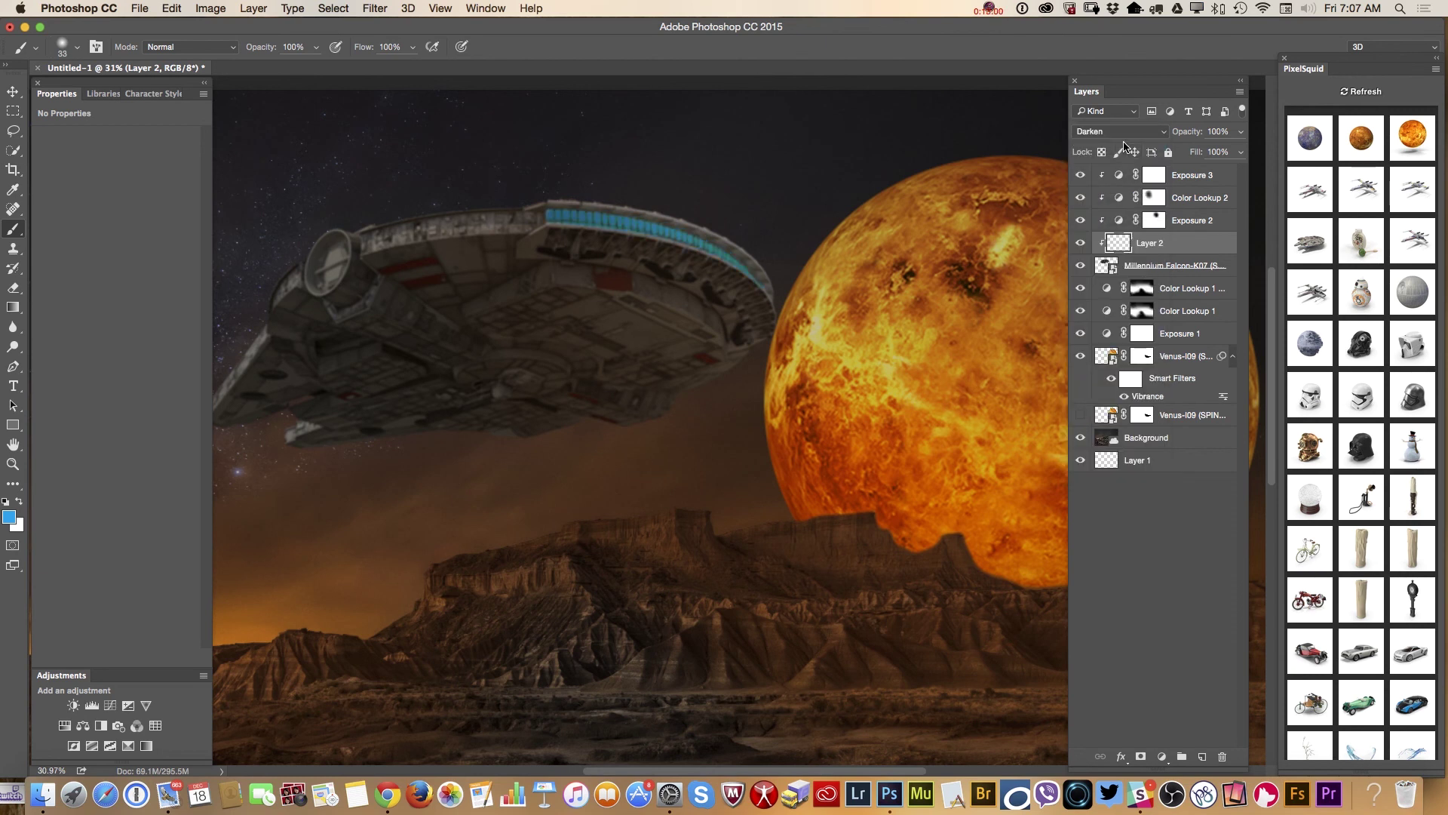
{"action": "left_click", "coordinate": [1125, 131]}
{"action": "left_click", "coordinate": [1114, 266]}
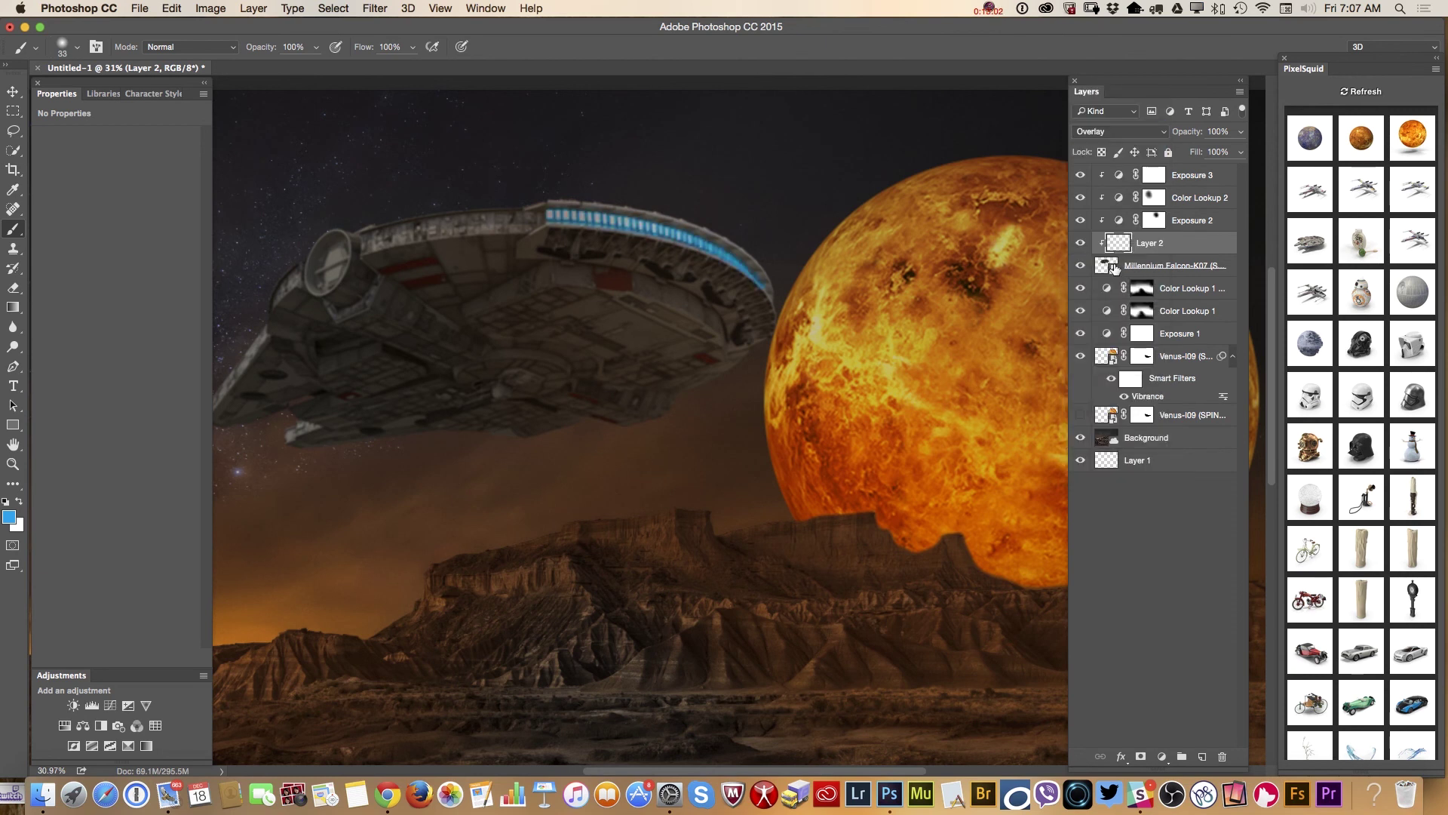
{"action": "left_click", "coordinate": [1110, 135]}
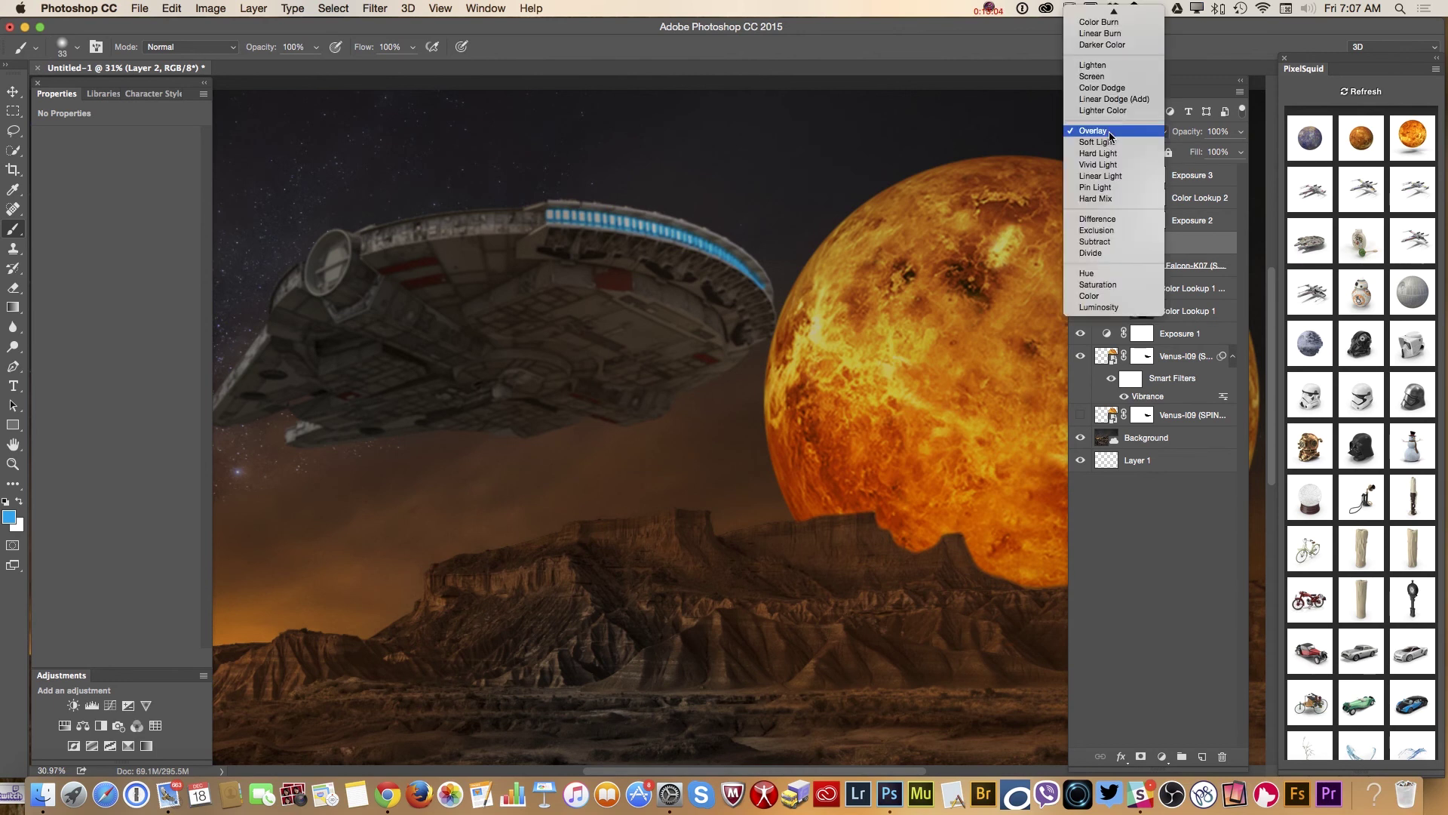
{"action": "left_click", "coordinate": [1112, 143]}
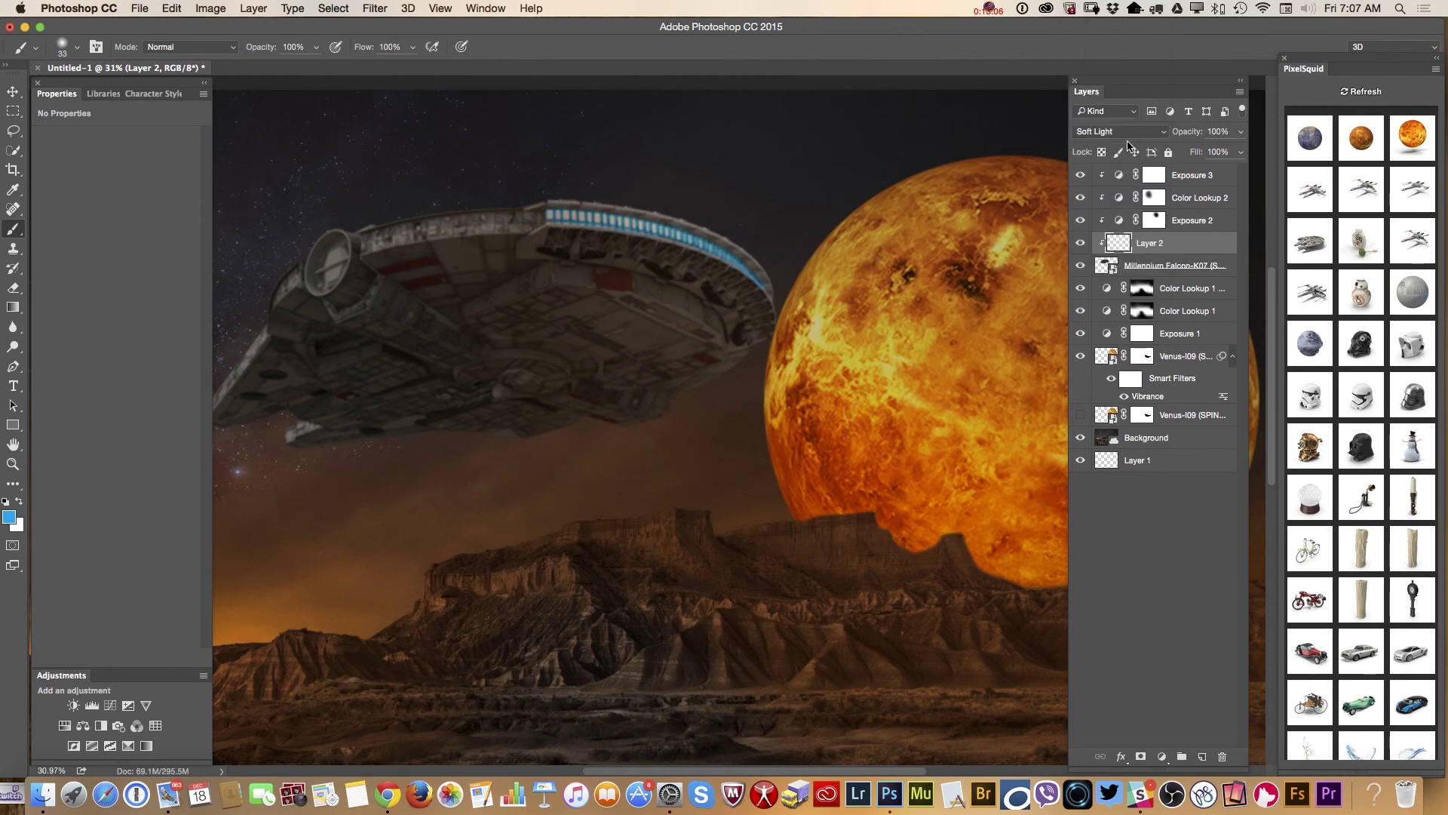
{"action": "left_click", "coordinate": [1124, 132]}
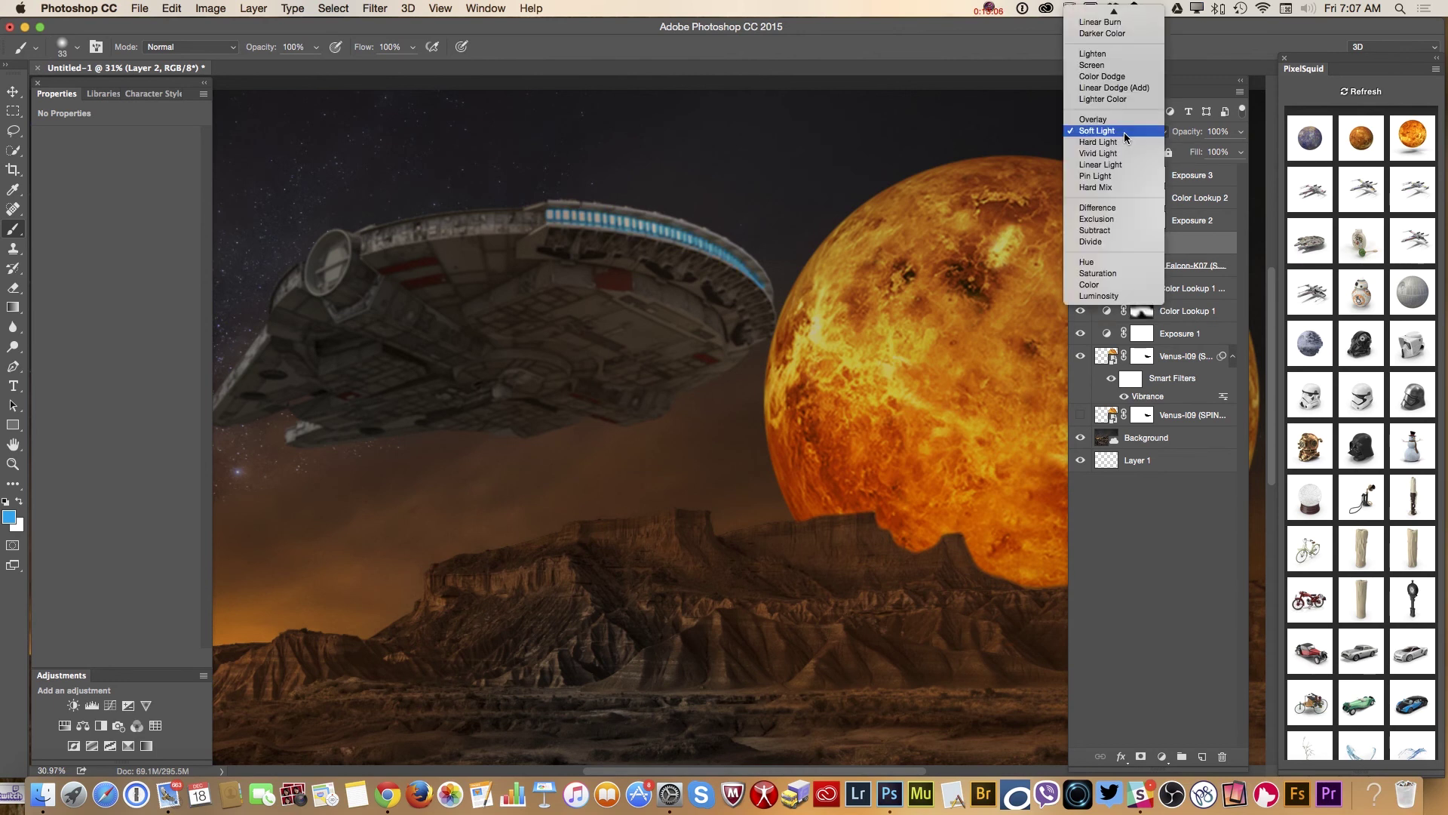
{"action": "left_click", "coordinate": [1104, 54]}
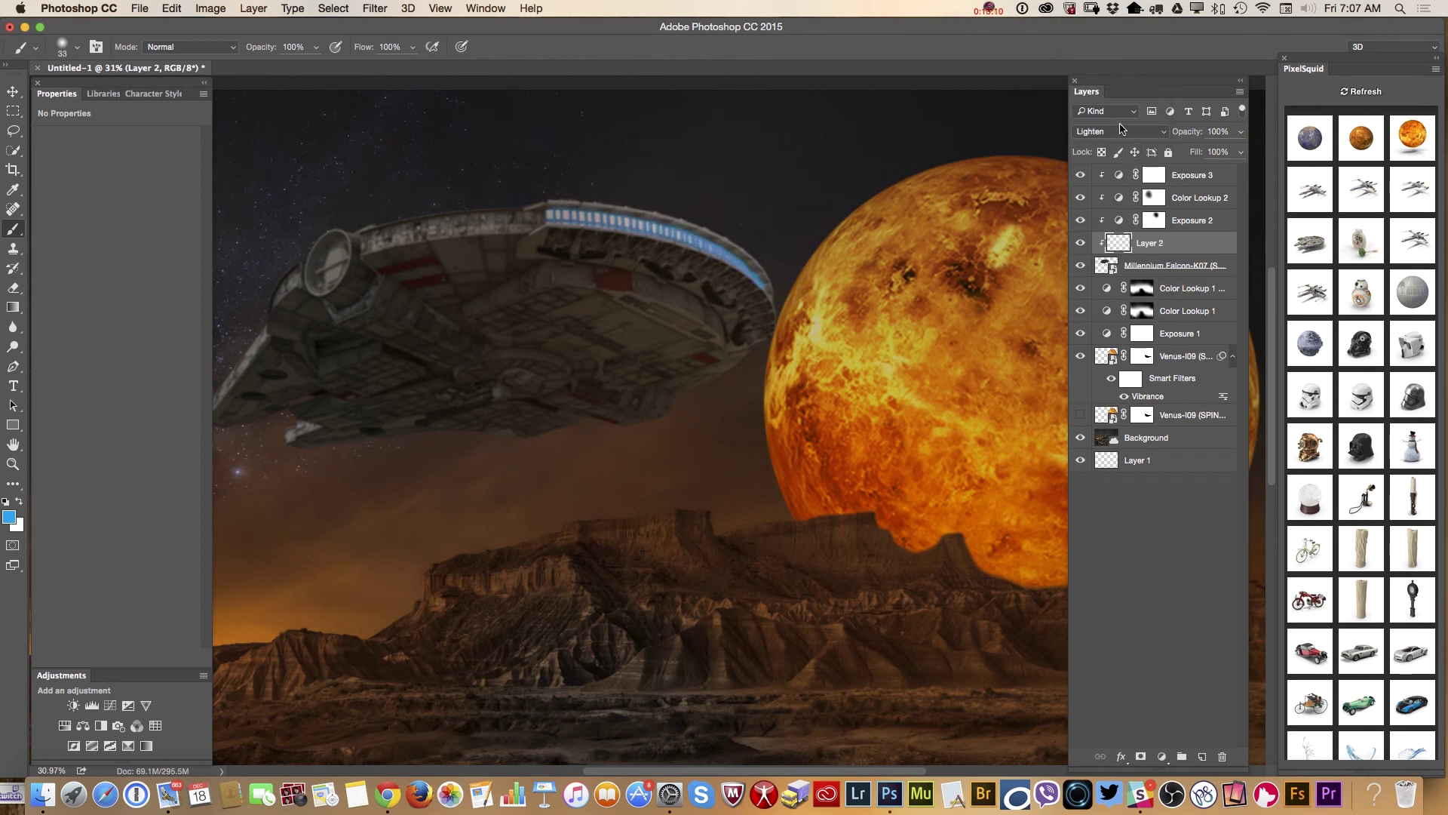
{"action": "left_click", "coordinate": [1120, 137]}
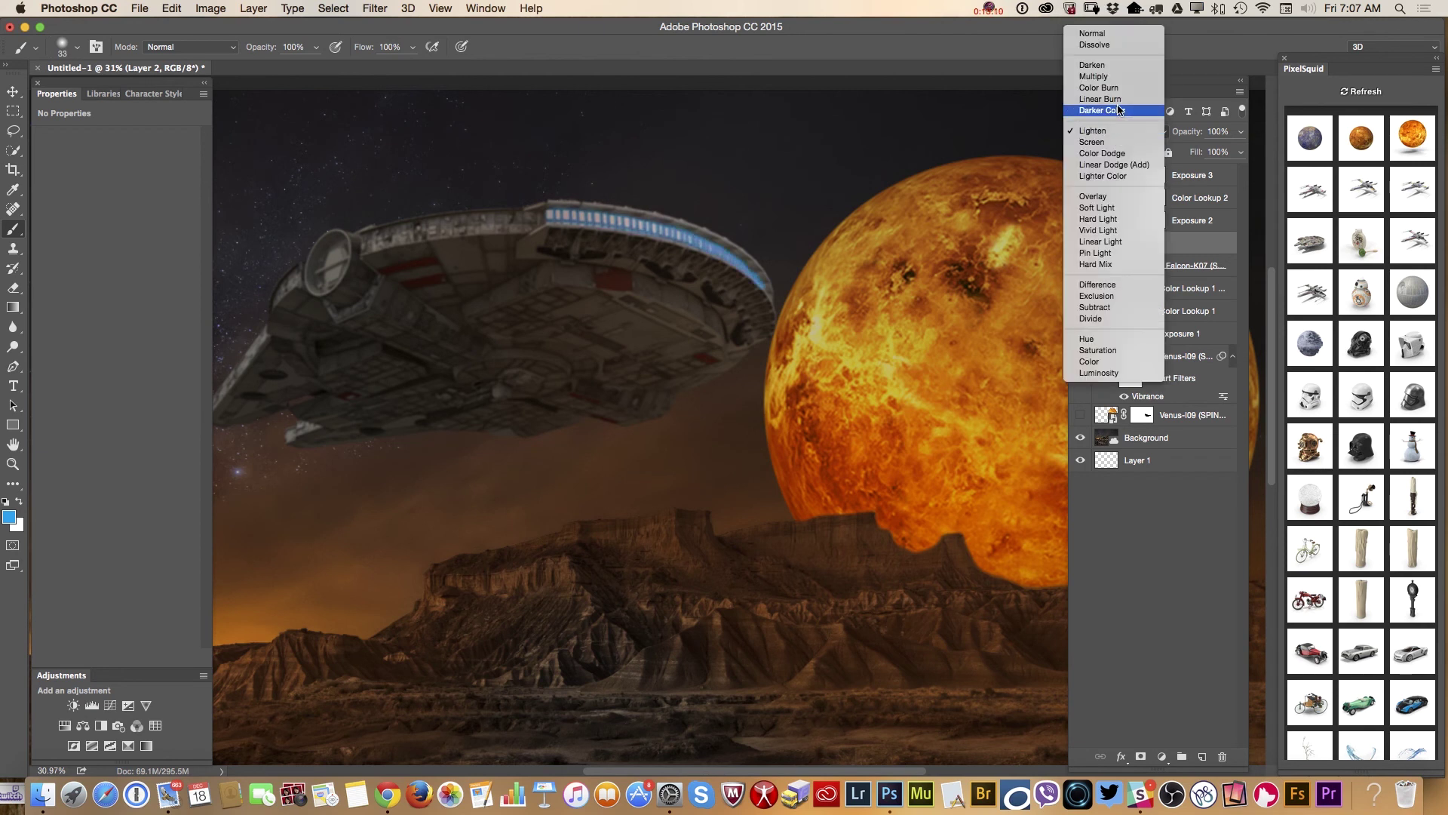
{"action": "left_click", "coordinate": [1097, 175]}
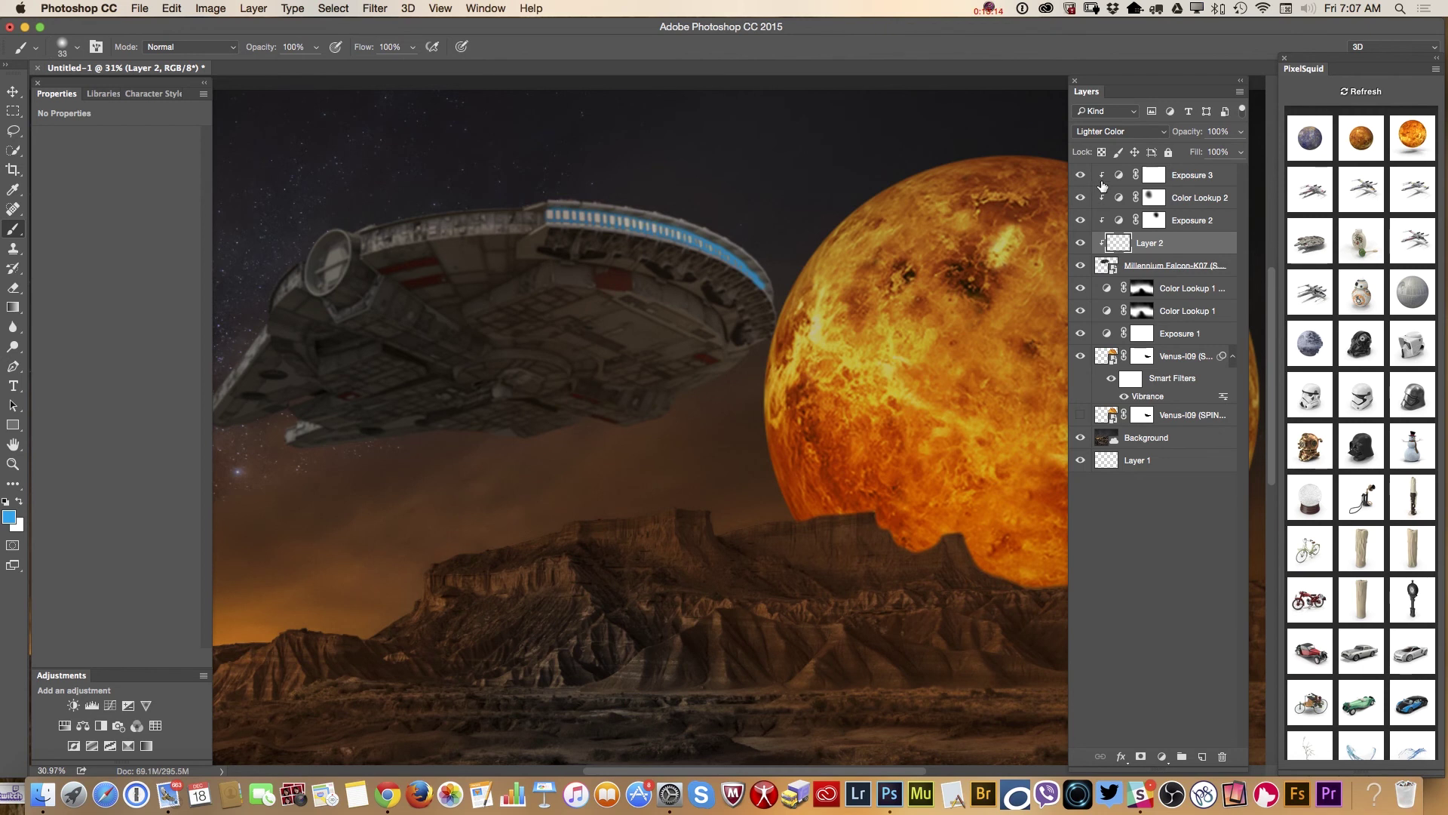
Set the blue engine layer's blend mode to Overlay and check the whole composite.
{"action": "left_click", "coordinate": [1105, 134]}
{"action": "left_click", "coordinate": [1109, 158]}
{"action": "left_click", "coordinate": [13, 464]}
{"action": "left_click_drag", "start_coordinate": [534, 446], "coordinate": [478, 436]}
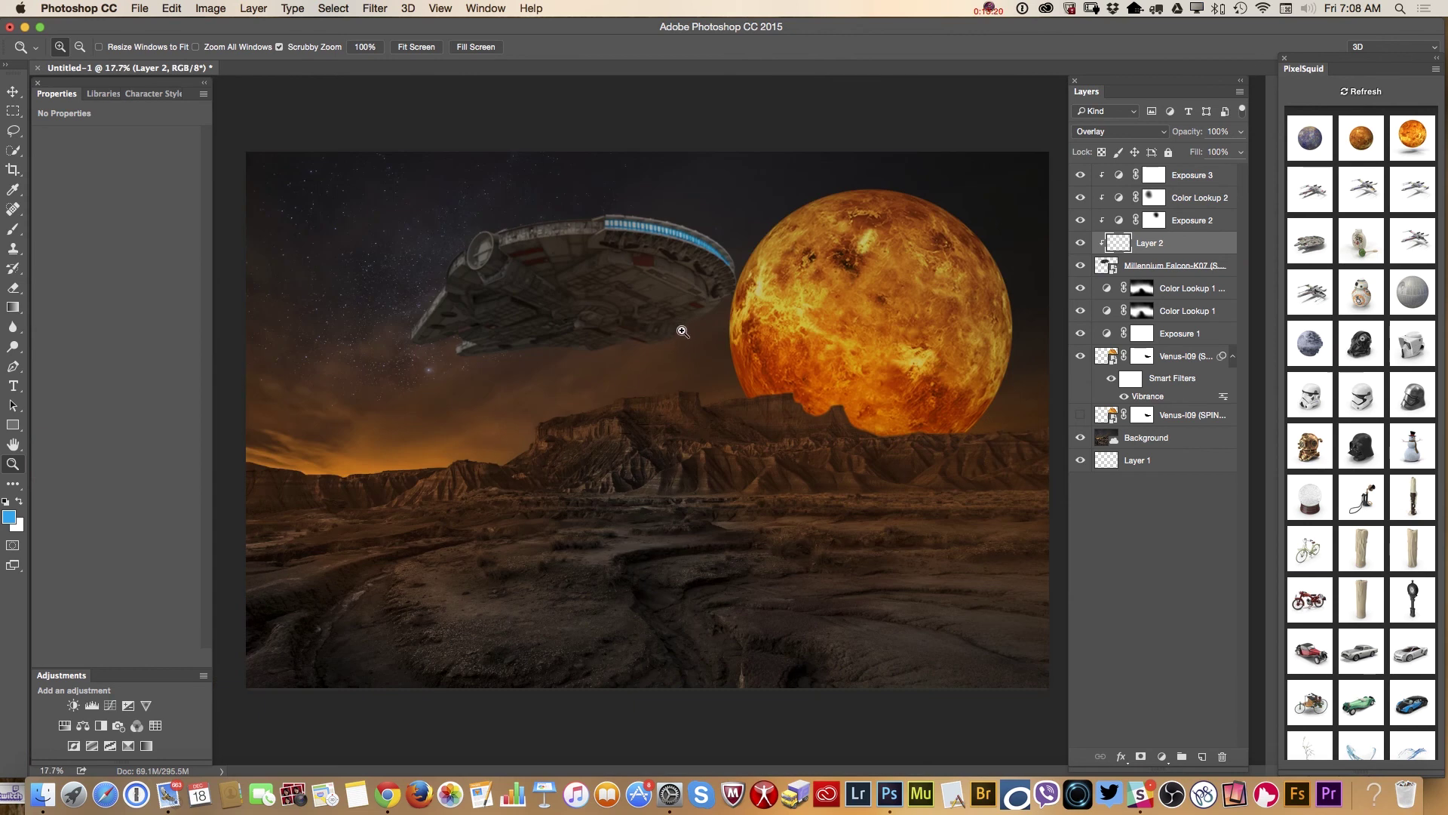
{"action": "mouse_move", "coordinate": [669, 270]}
{"action": "left_mouse_down"}
{"action": "mouse_move", "coordinate": [678, 285]}
{"action": "mouse_move", "coordinate": [664, 287]}
{"action": "left_mouse_up"}
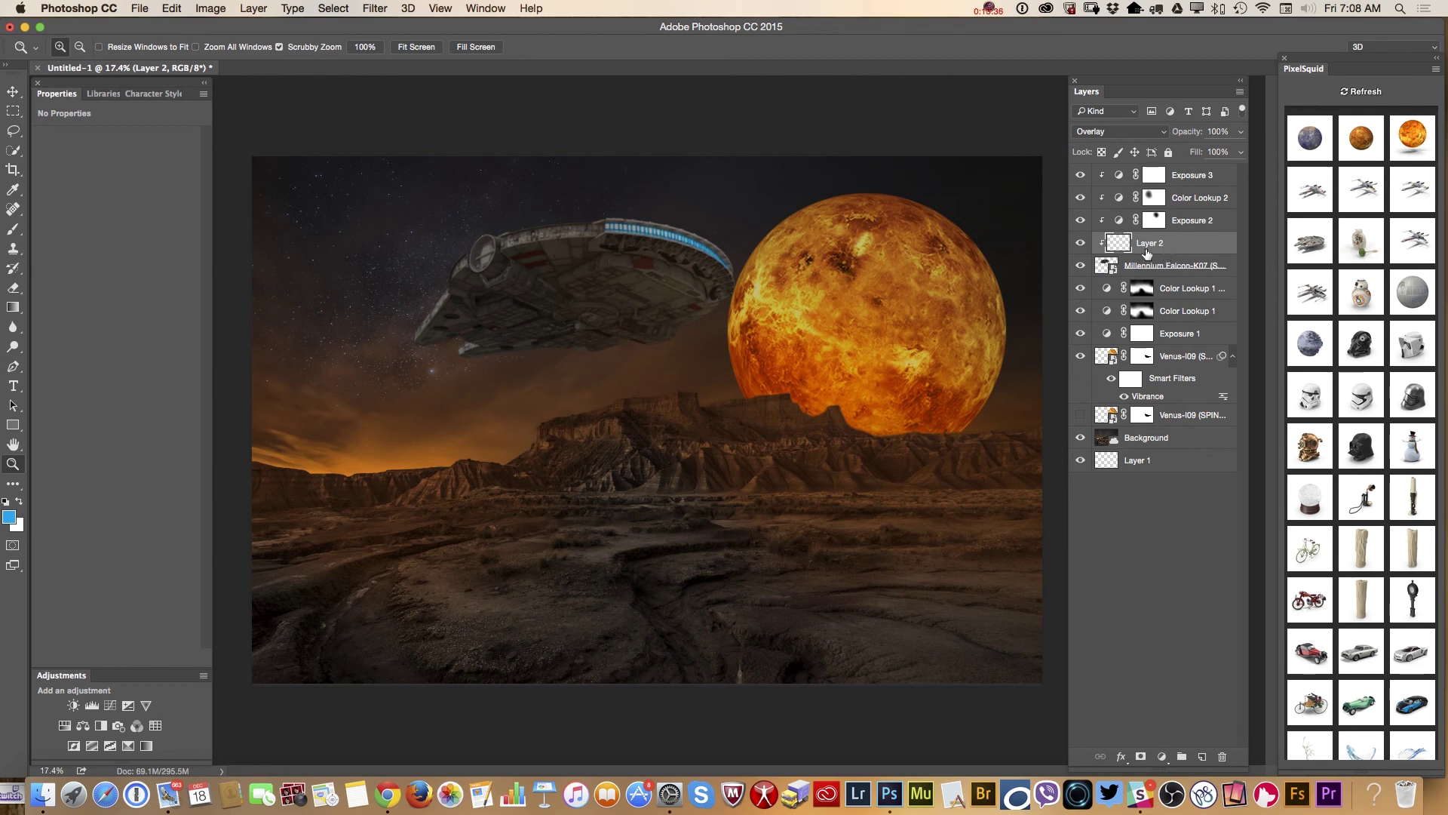
Flatten the image, discarding hidden layers, and duplicate the resulting Background layer.
{"action": "left_click", "coordinate": [1241, 93]}
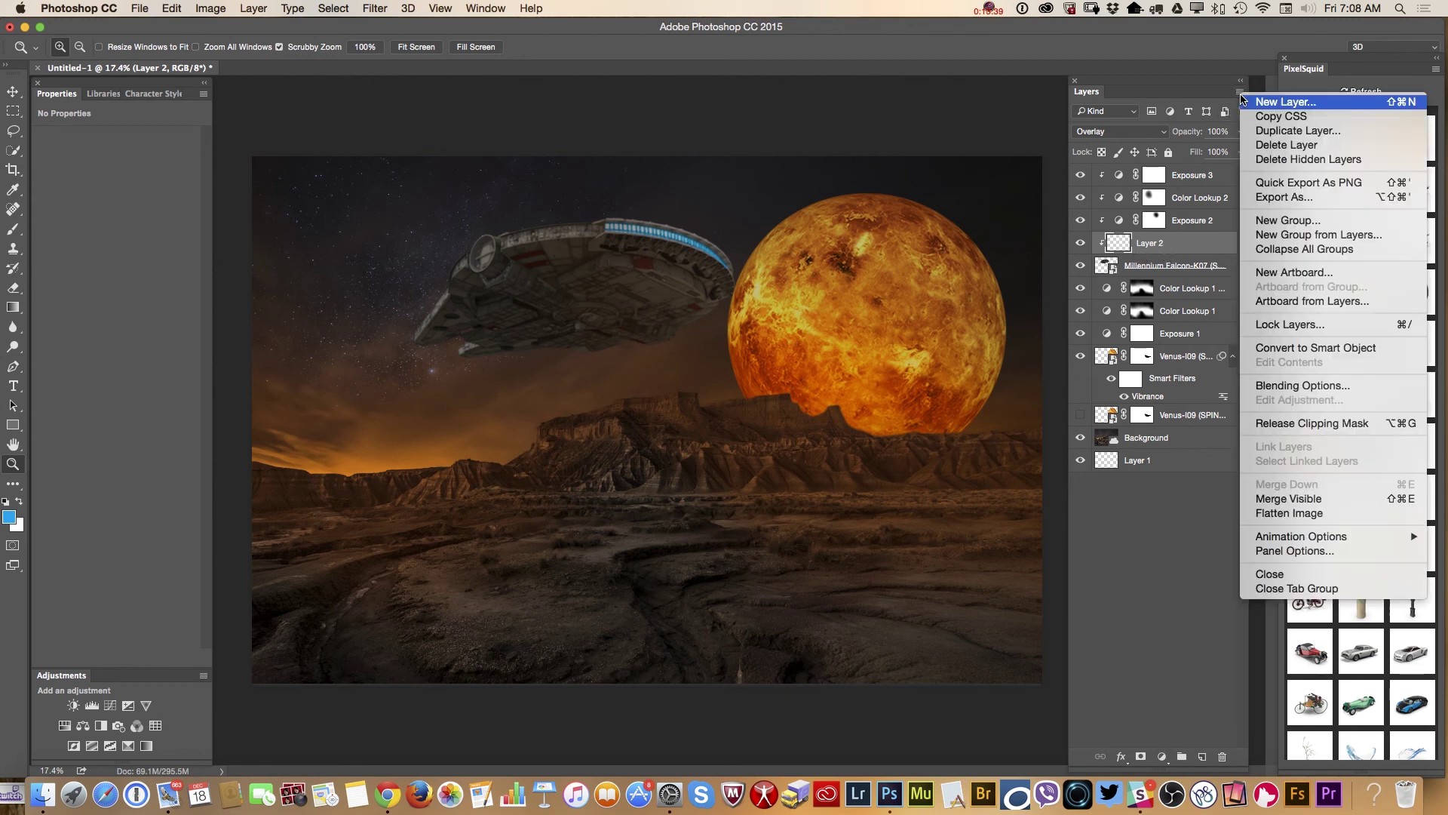
{"action": "left_click", "coordinate": [1269, 513]}
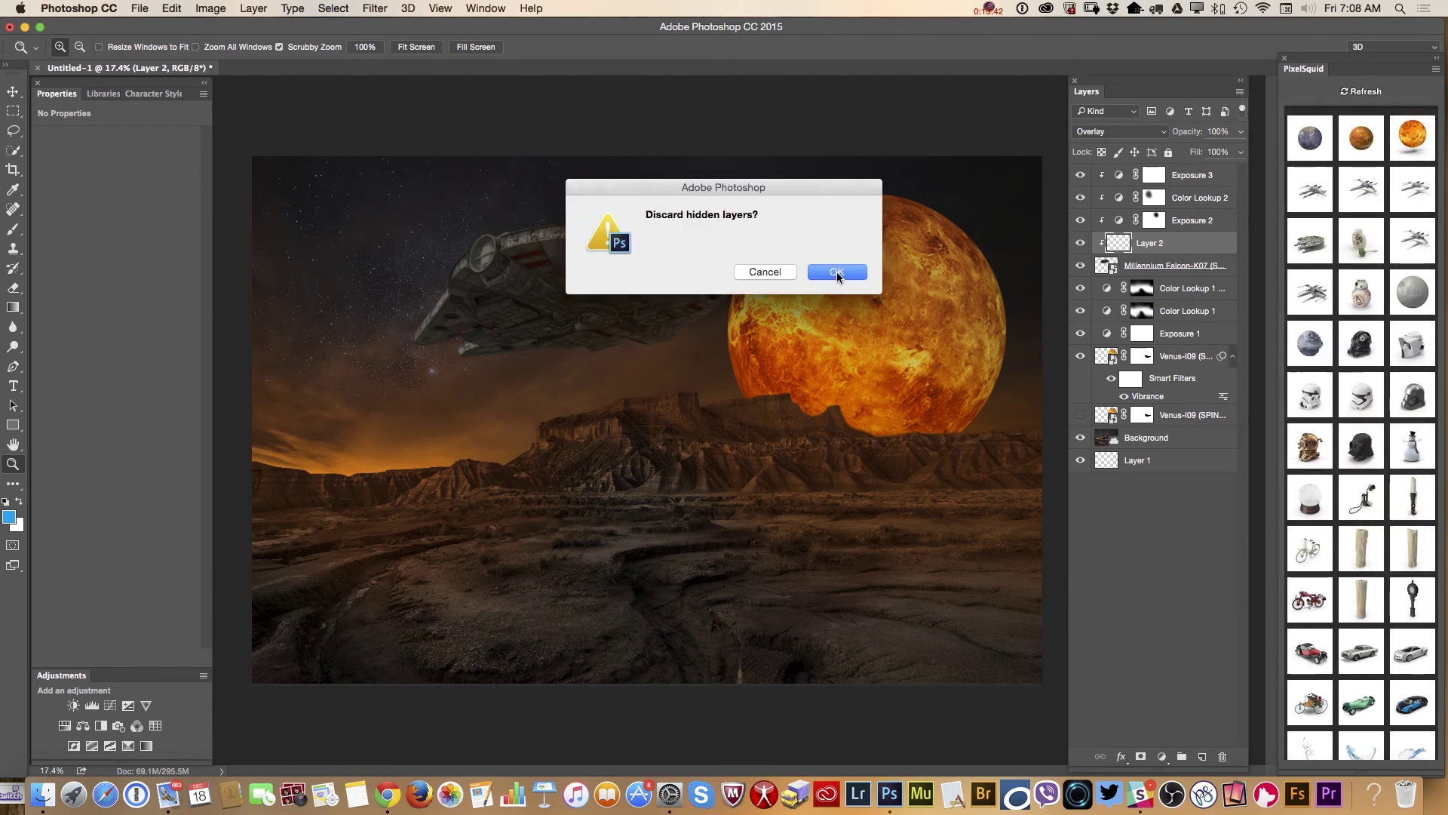
{"action": "left_click", "coordinate": [838, 273]}
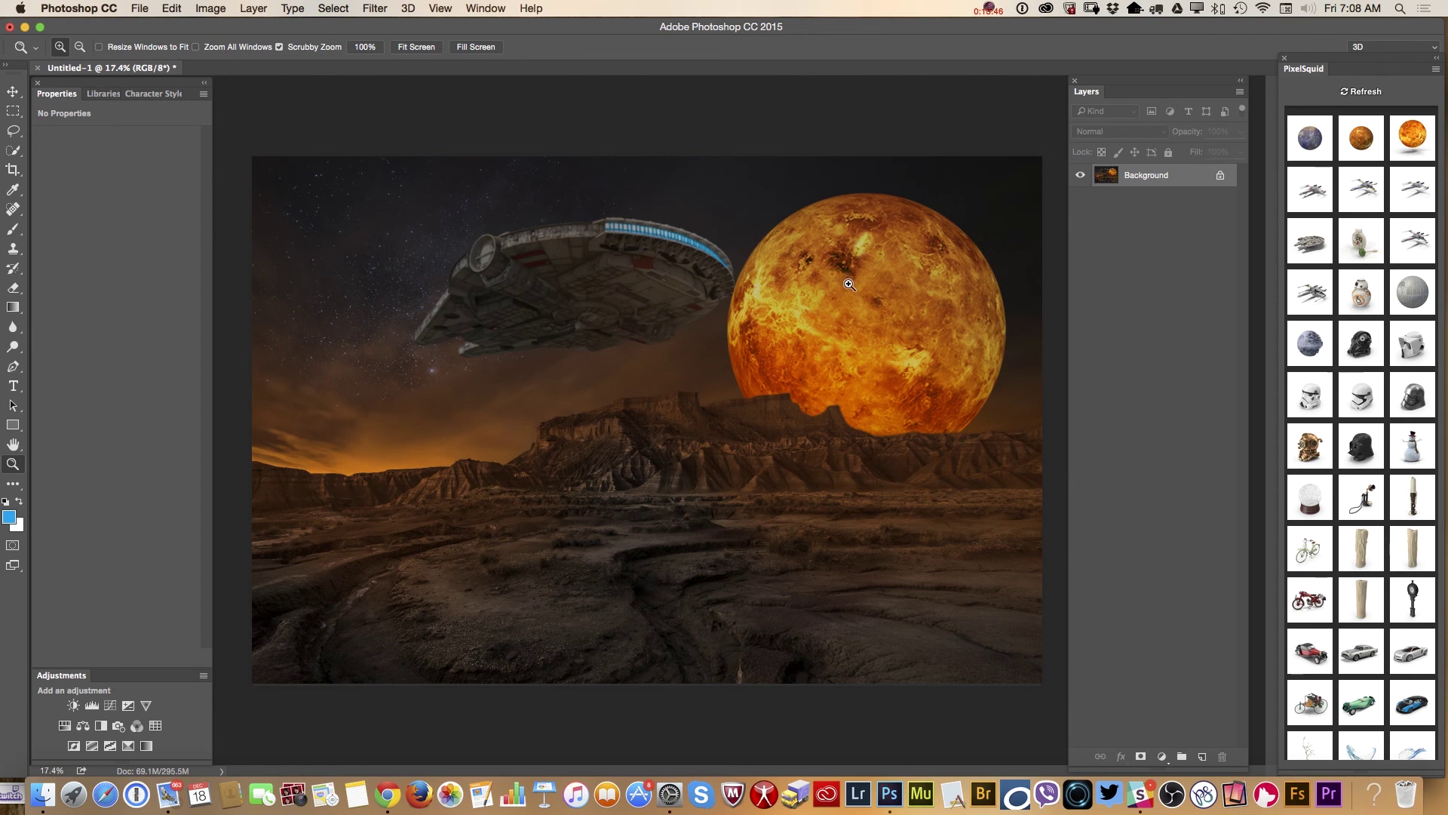
{"action": "left_click_drag", "start_coordinate": [1185, 178], "coordinate": [1202, 755]}
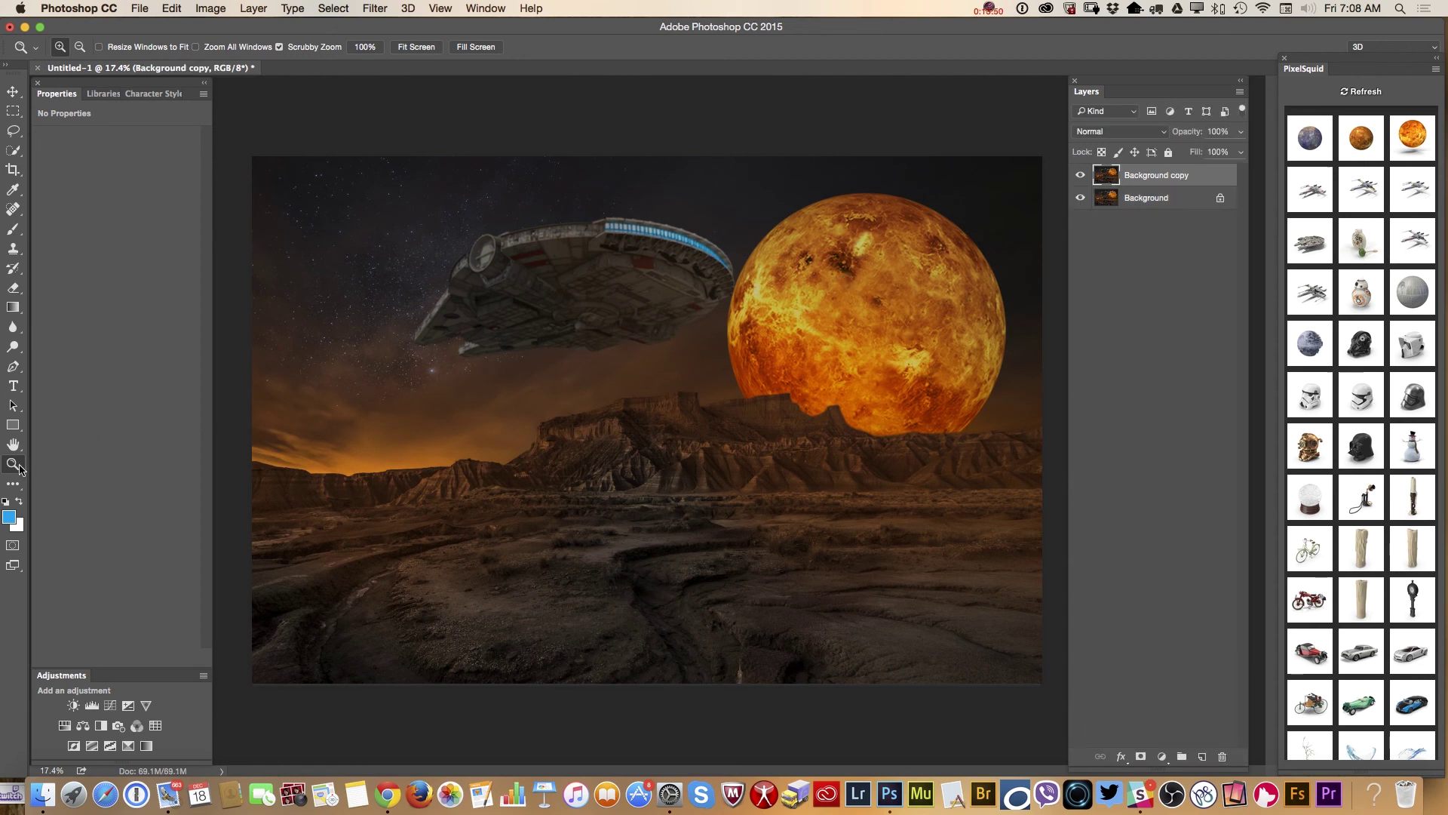
Choose the Dodge tool for the Background copy layer and set its range to Midtones.
{"action": "mouse_move", "coordinate": [707, 220]}
{"action": "left_mouse_down"}
{"action": "mouse_move", "coordinate": [782, 297]}
{"action": "mouse_move", "coordinate": [668, 294]}
{"action": "left_mouse_up"}
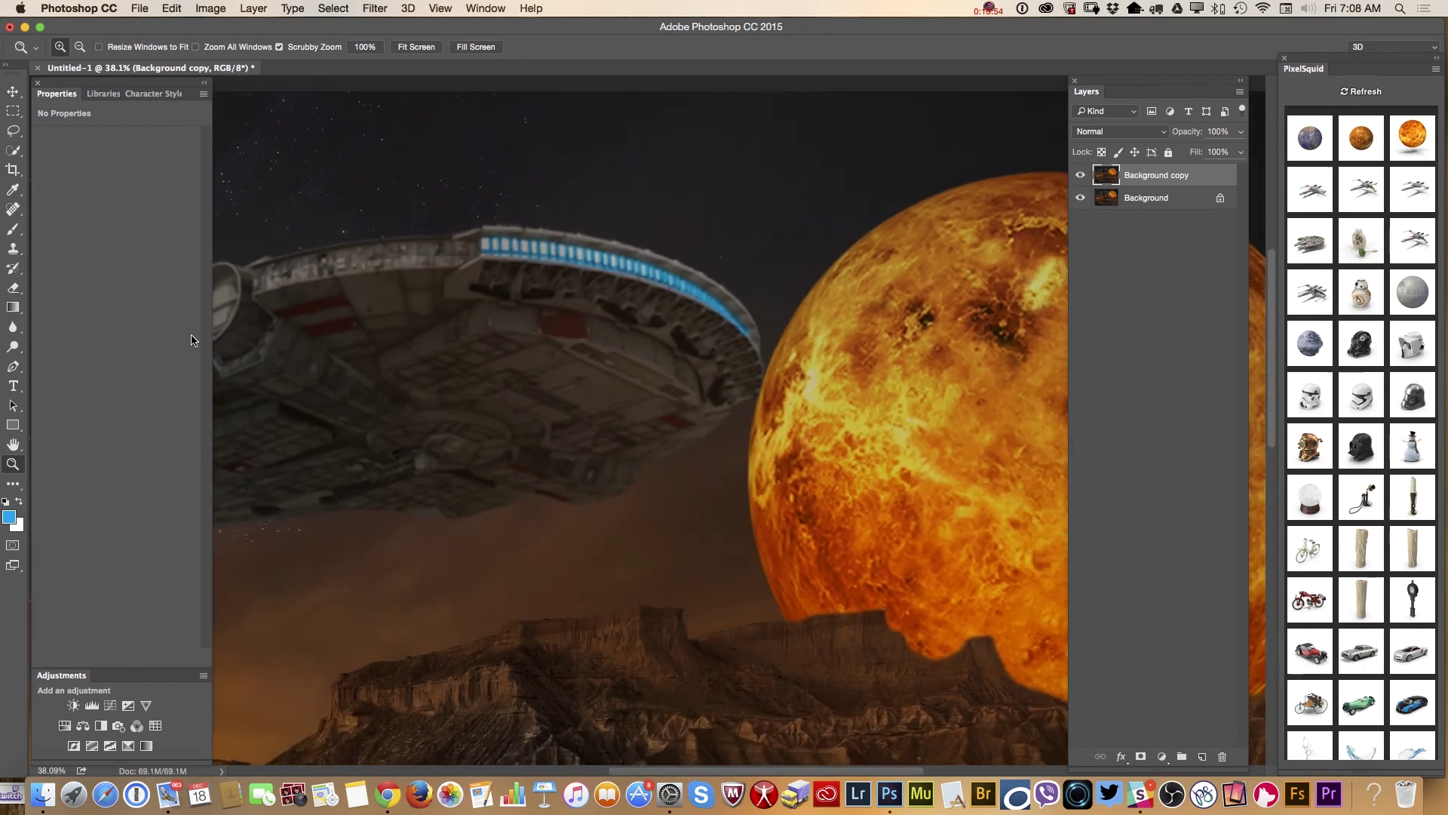
{"action": "left_click", "coordinate": [14, 347]}
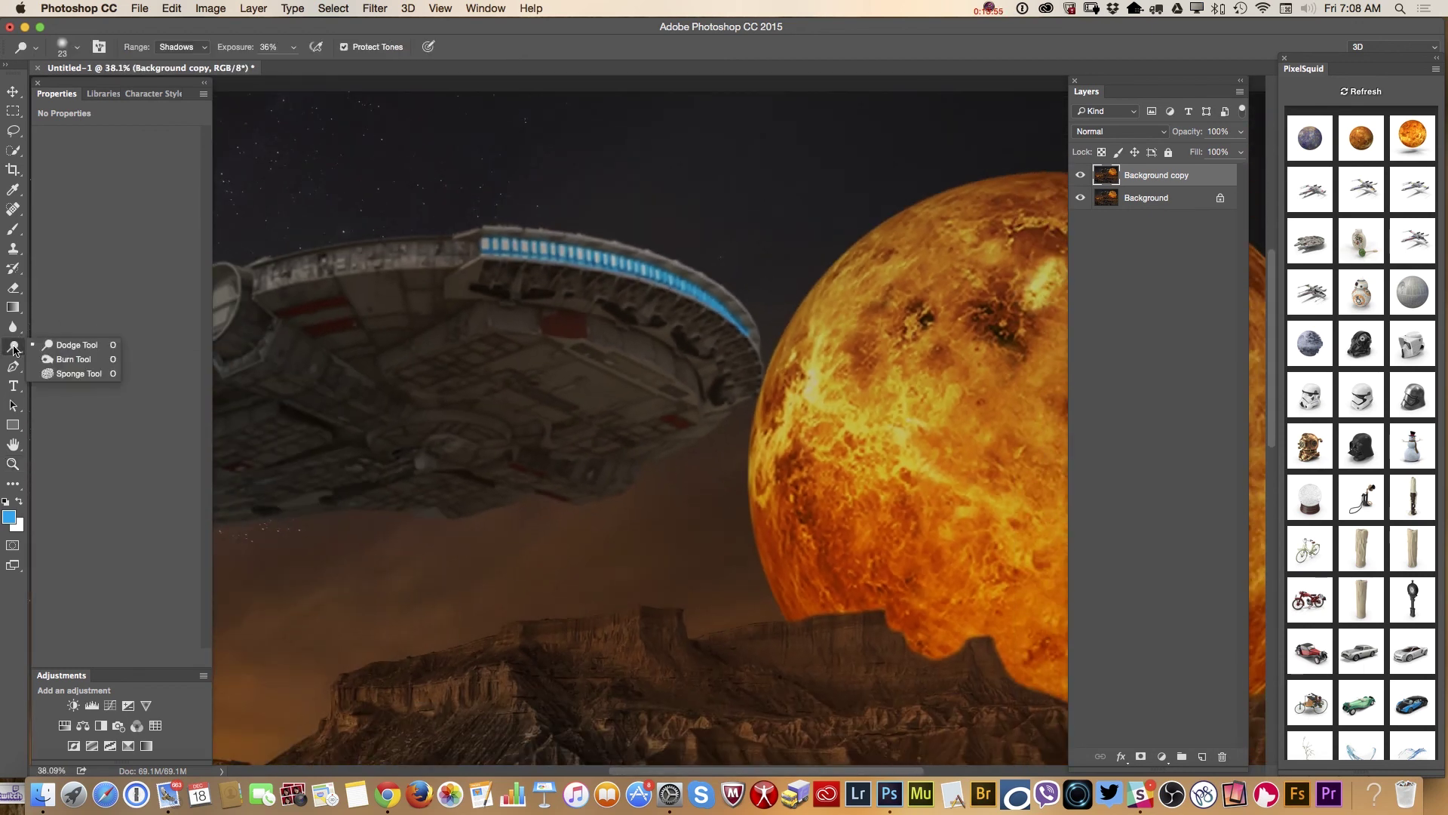
{"action": "left_click", "coordinate": [69, 347]}
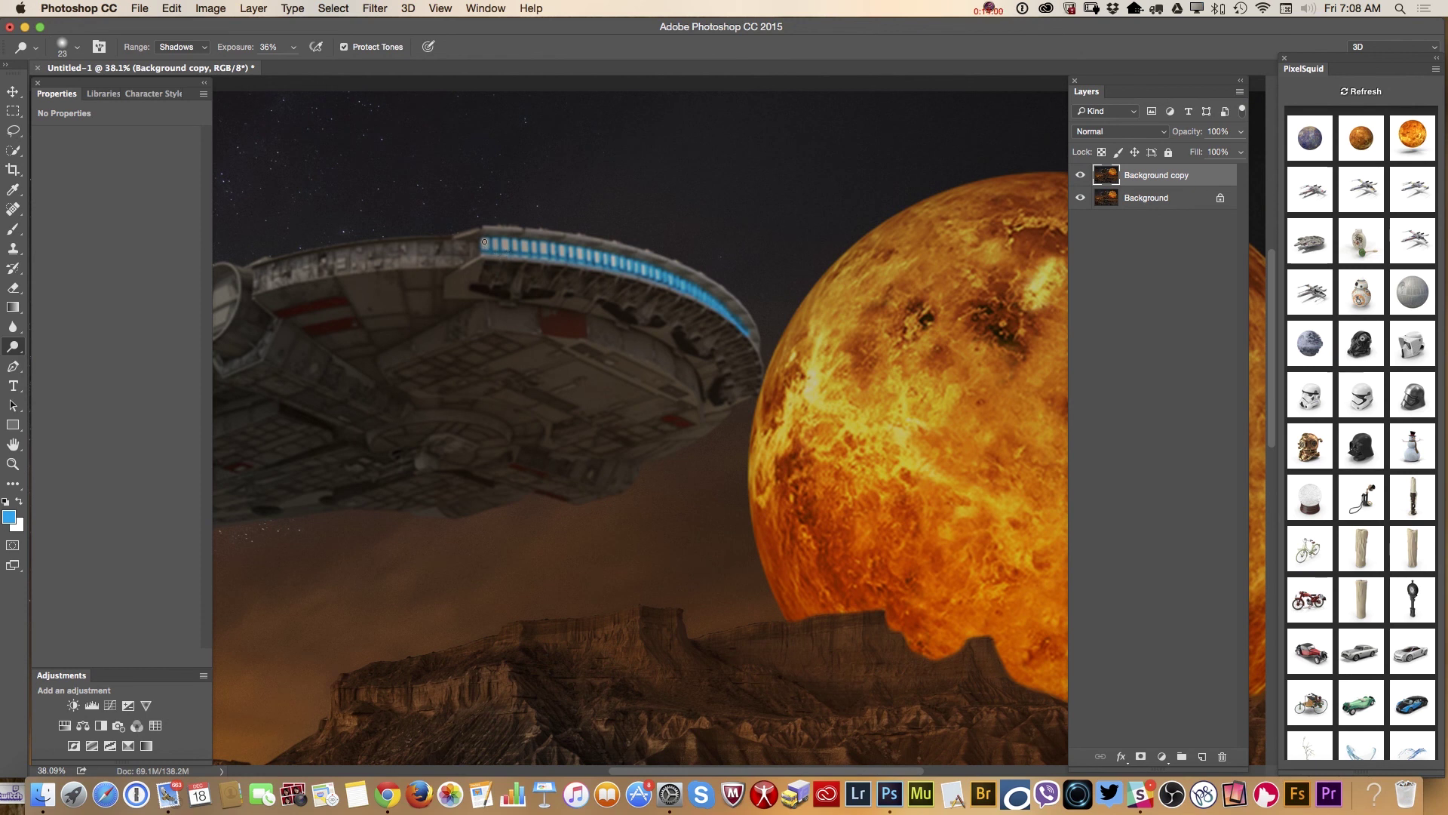
{"action": "left_click", "coordinate": [181, 47]}
{"action": "left_click", "coordinate": [181, 48]}
{"action": "left_click", "coordinate": [200, 48]}
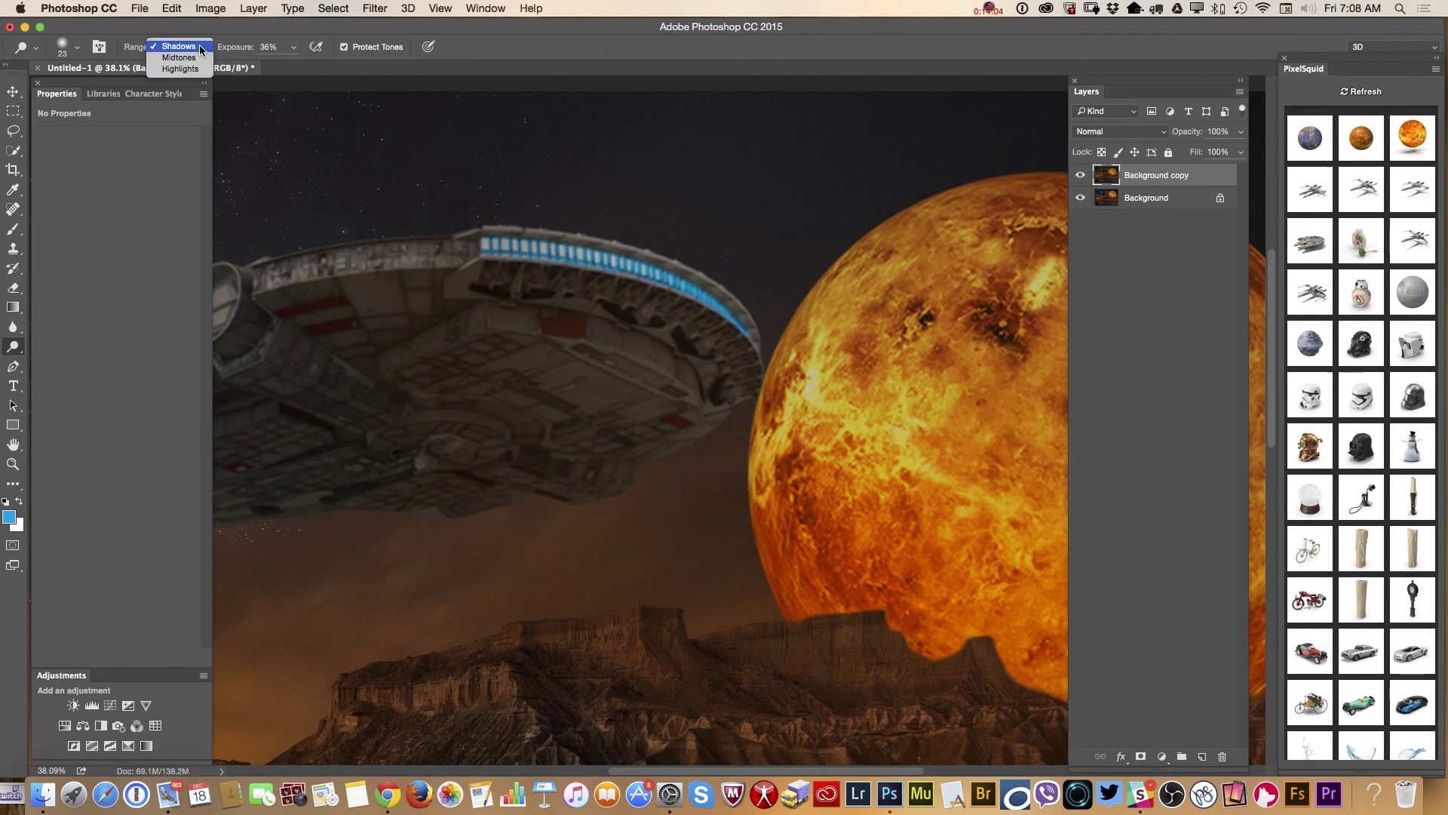
{"action": "left_click", "coordinate": [201, 48]}
{"action": "left_click", "coordinate": [201, 48]}
{"action": "left_click", "coordinate": [198, 58]}
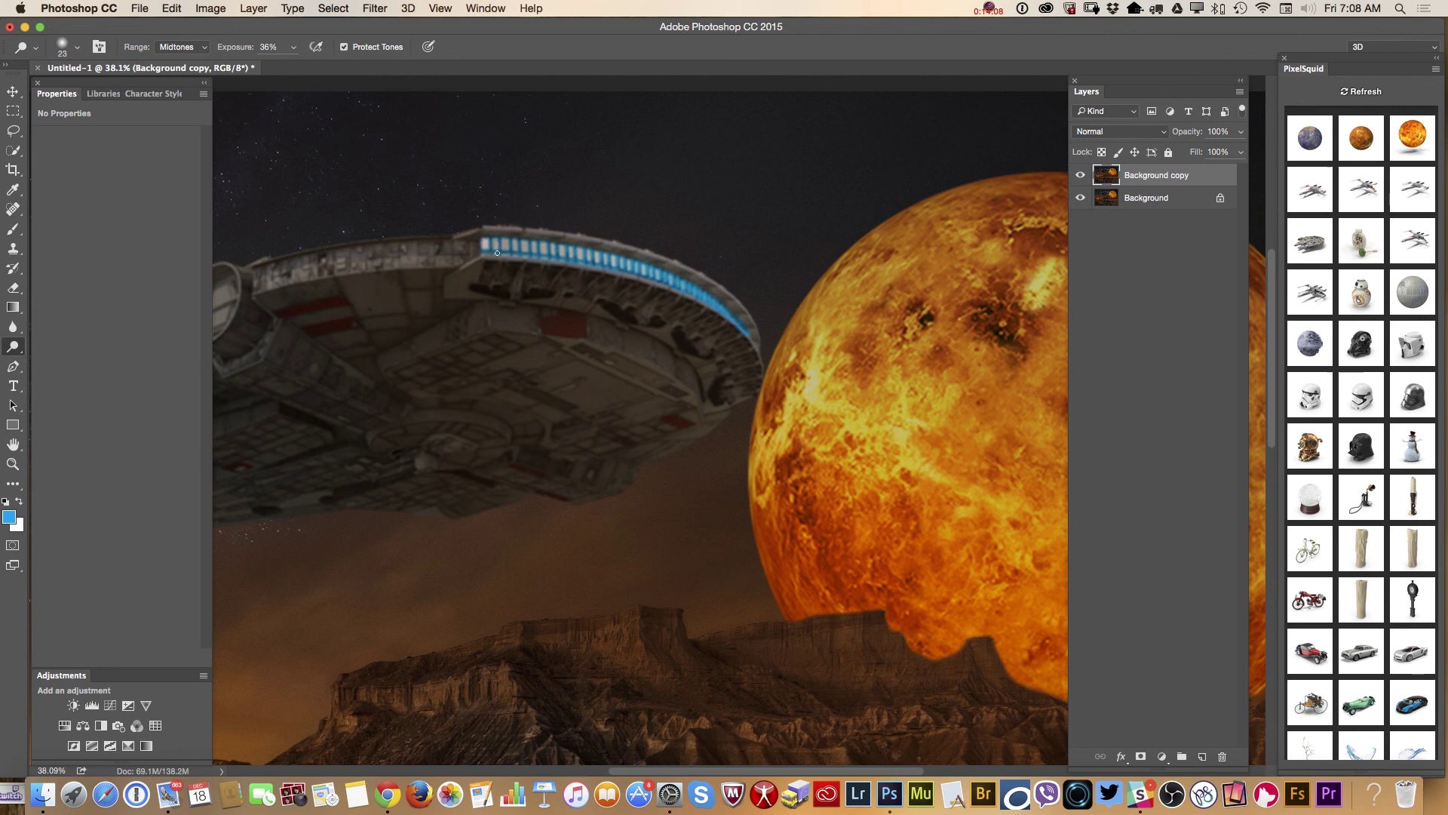
Set the soft dodge brush to 35 px and brighten the Falcon's blue engine strip along its length.
{"action": "right_click", "coordinate": [577, 229]}
{"action": "left_click_drag", "start_coordinate": [631, 255], "coordinate": [673, 260]}
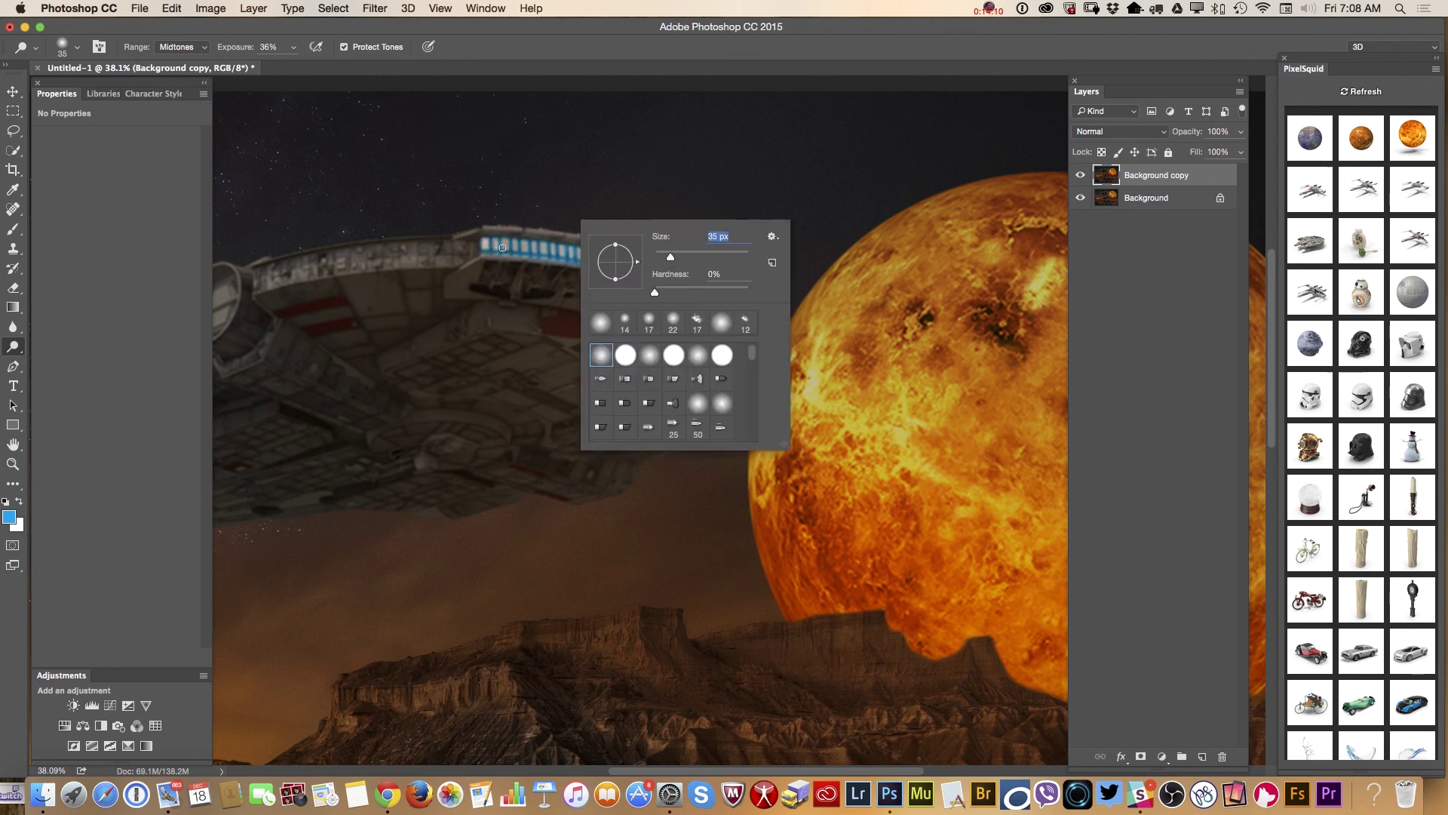
{"action": "left_click", "coordinate": [518, 246]}
{"action": "mouse_move", "coordinate": [501, 243]}
{"action": "left_mouse_down"}
{"action": "mouse_move", "coordinate": [651, 271]}
{"action": "mouse_move", "coordinate": [487, 246]}
{"action": "mouse_move", "coordinate": [689, 280]}
{"action": "left_mouse_up"}
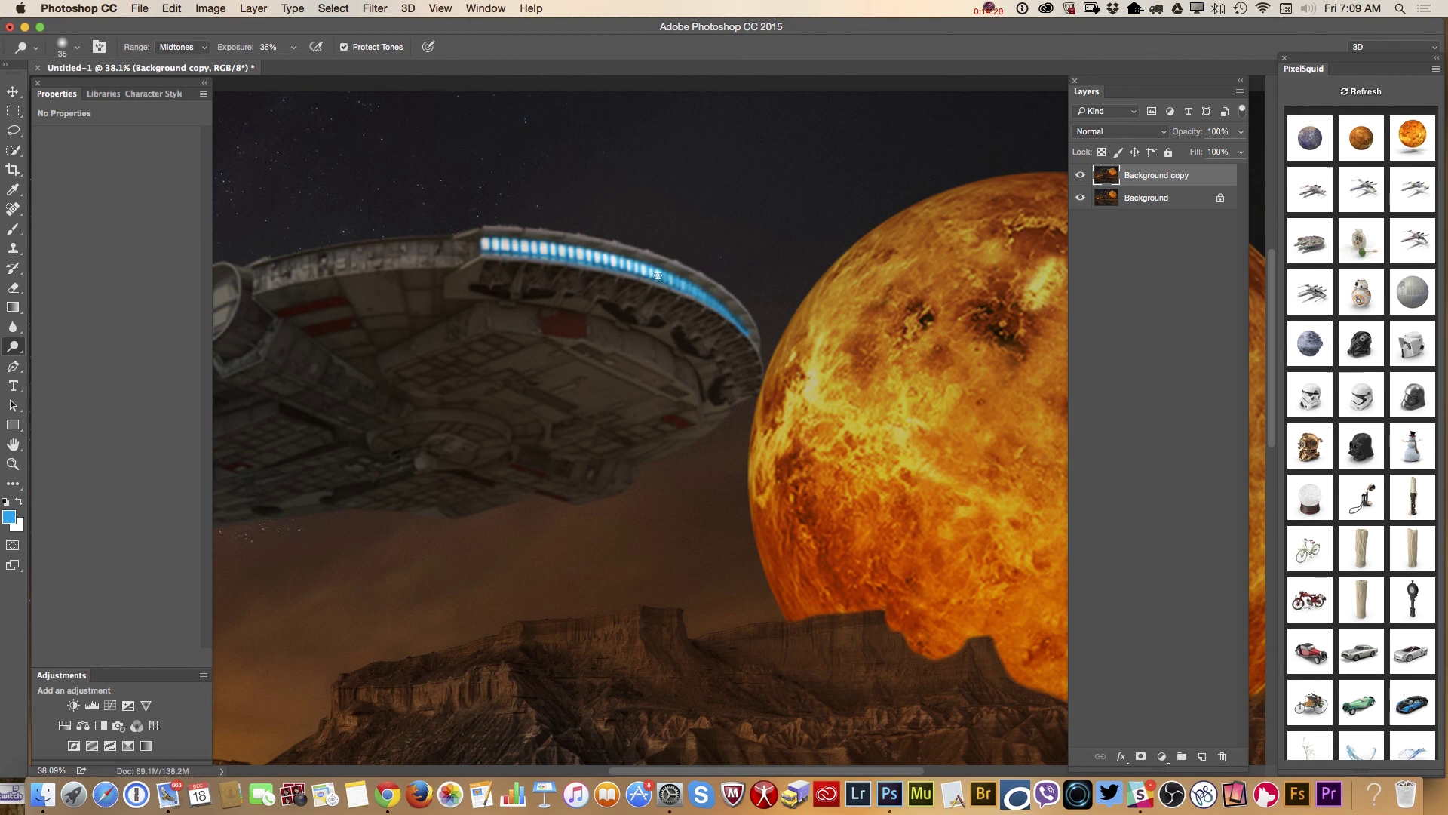
{"action": "left_click_drag", "start_coordinate": [674, 282], "coordinate": [663, 282]}
{"action": "mouse_move", "coordinate": [573, 256]}
{"action": "left_mouse_down"}
{"action": "mouse_move", "coordinate": [533, 251]}
{"action": "mouse_move", "coordinate": [687, 287]}
{"action": "left_mouse_up"}
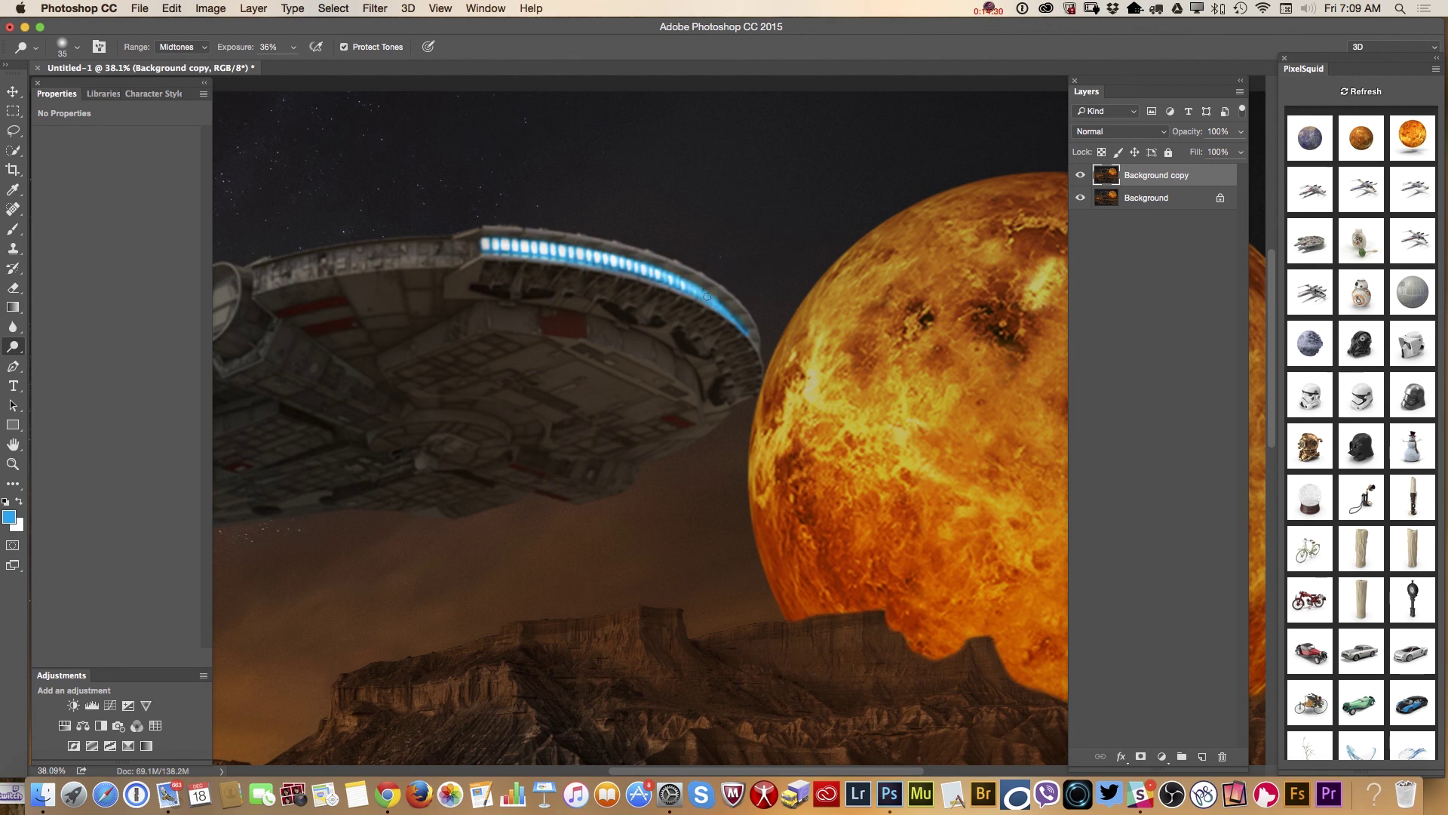
Reduce the dodge brush to 22 px for the engine strip's narrow end near the planet and check the whole composite.
{"action": "right_click", "coordinate": [739, 287]}
{"action": "left_click_drag", "start_coordinate": [822, 318], "coordinate": [817, 319]}
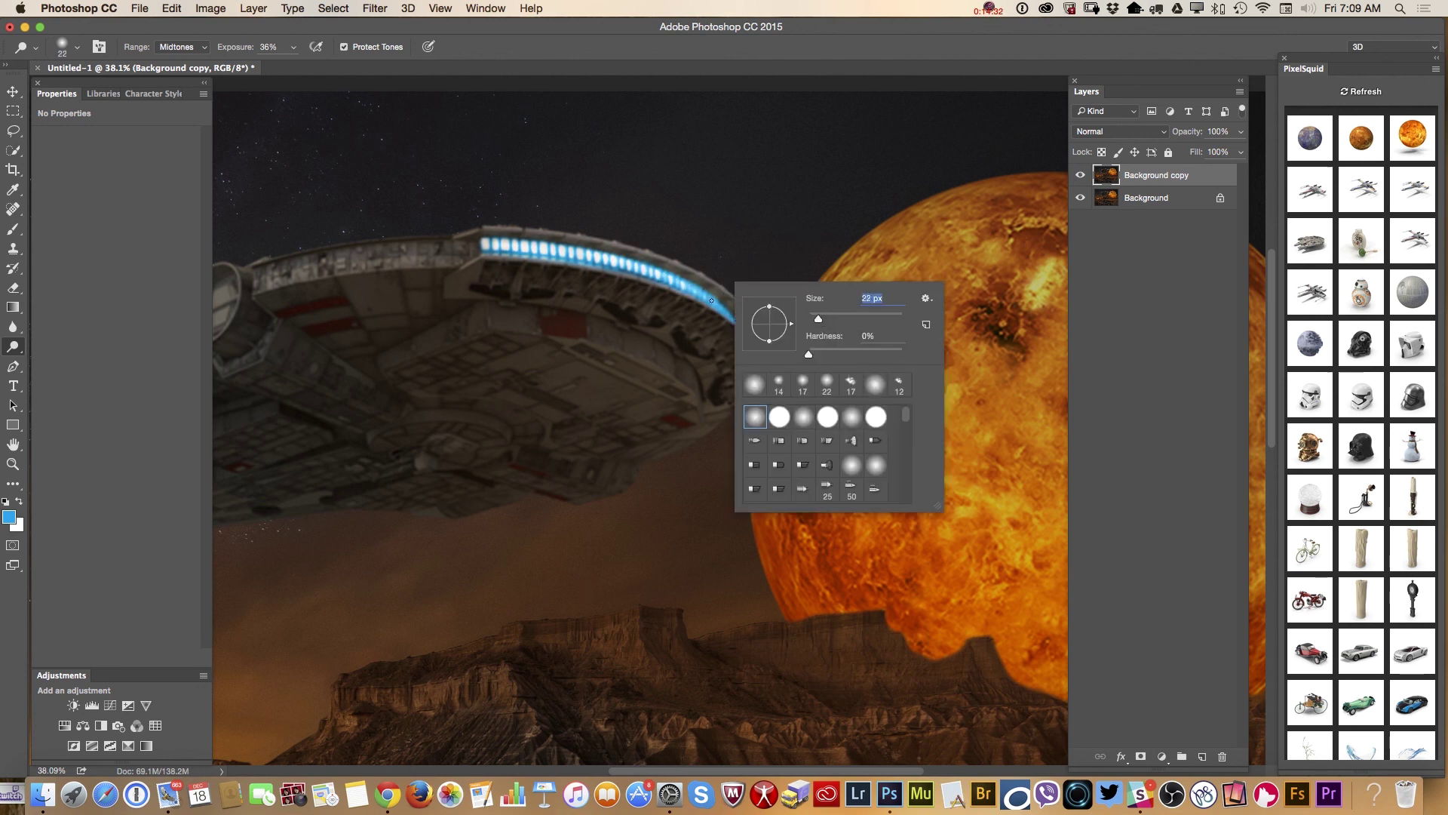
{"action": "key", "text": "Return"}
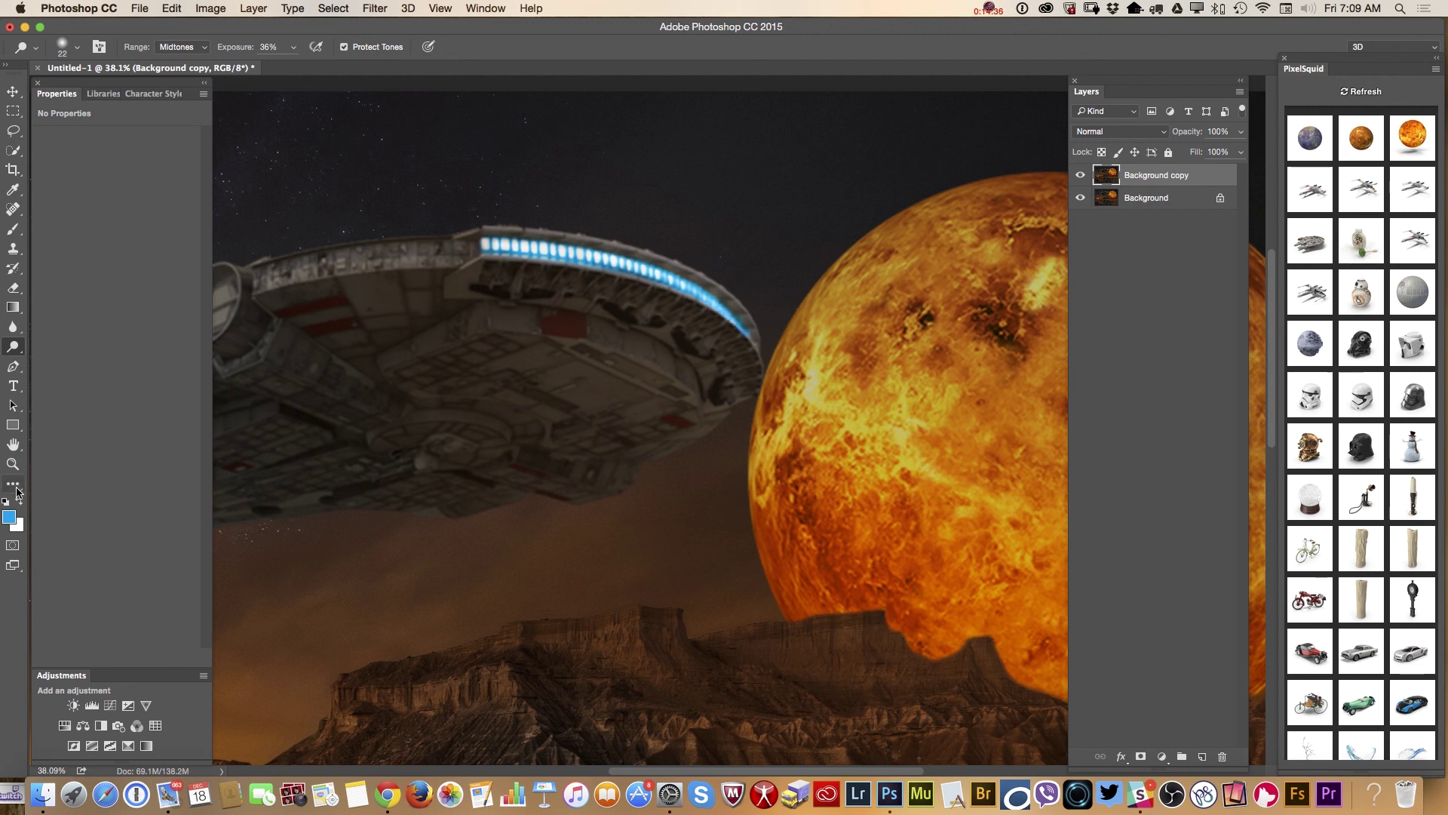
{"action": "left_click", "coordinate": [13, 464]}
{"action": "left_click_drag", "start_coordinate": [634, 471], "coordinate": [568, 460]}
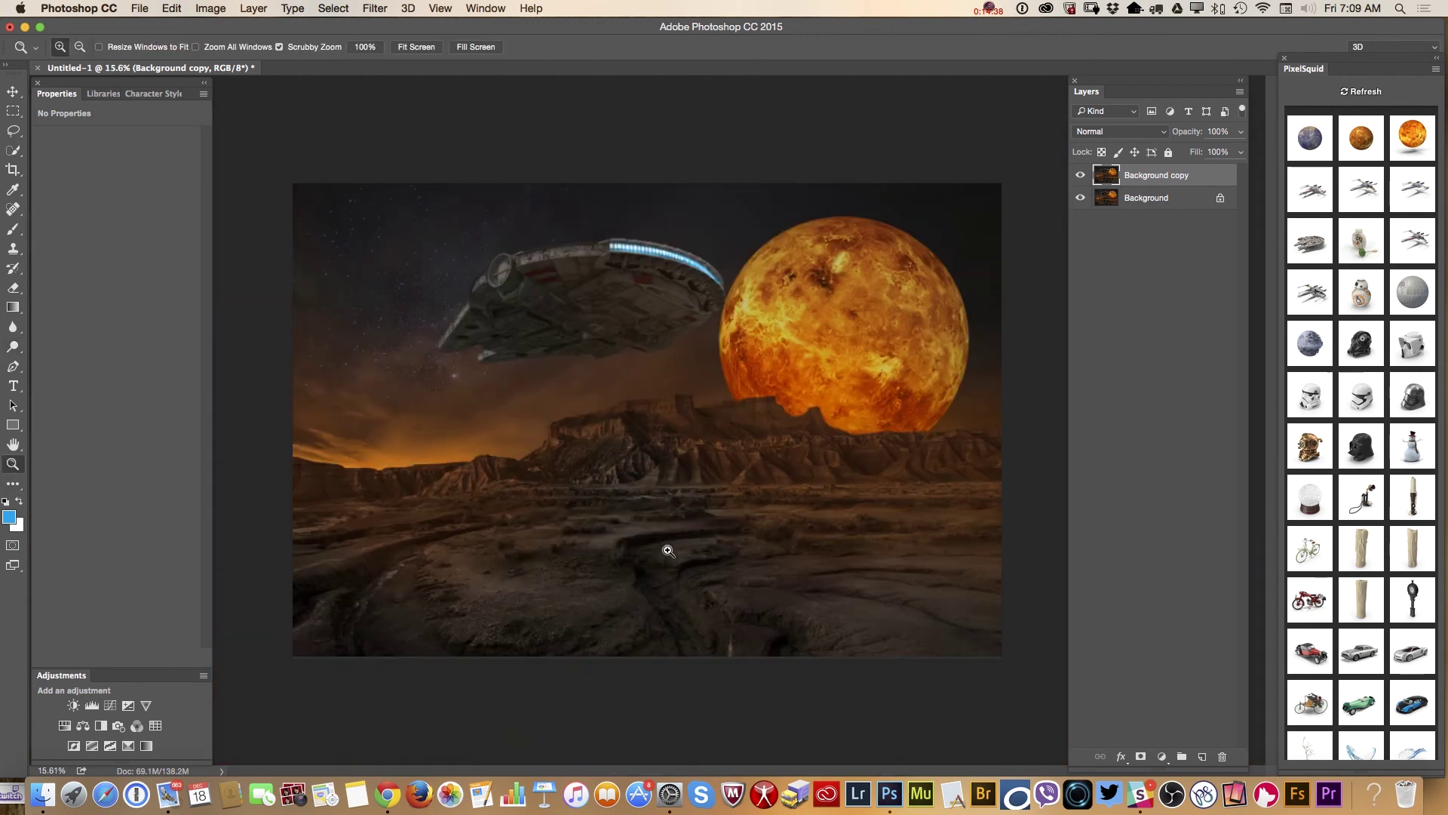
Lower the Dodge tool's exposure to 4% and lighten the Falcon's hull rim just above the engine strip.
{"action": "left_click_drag", "start_coordinate": [573, 226], "coordinate": [652, 273]}
{"action": "left_click_drag", "start_coordinate": [645, 272], "coordinate": [721, 292]}
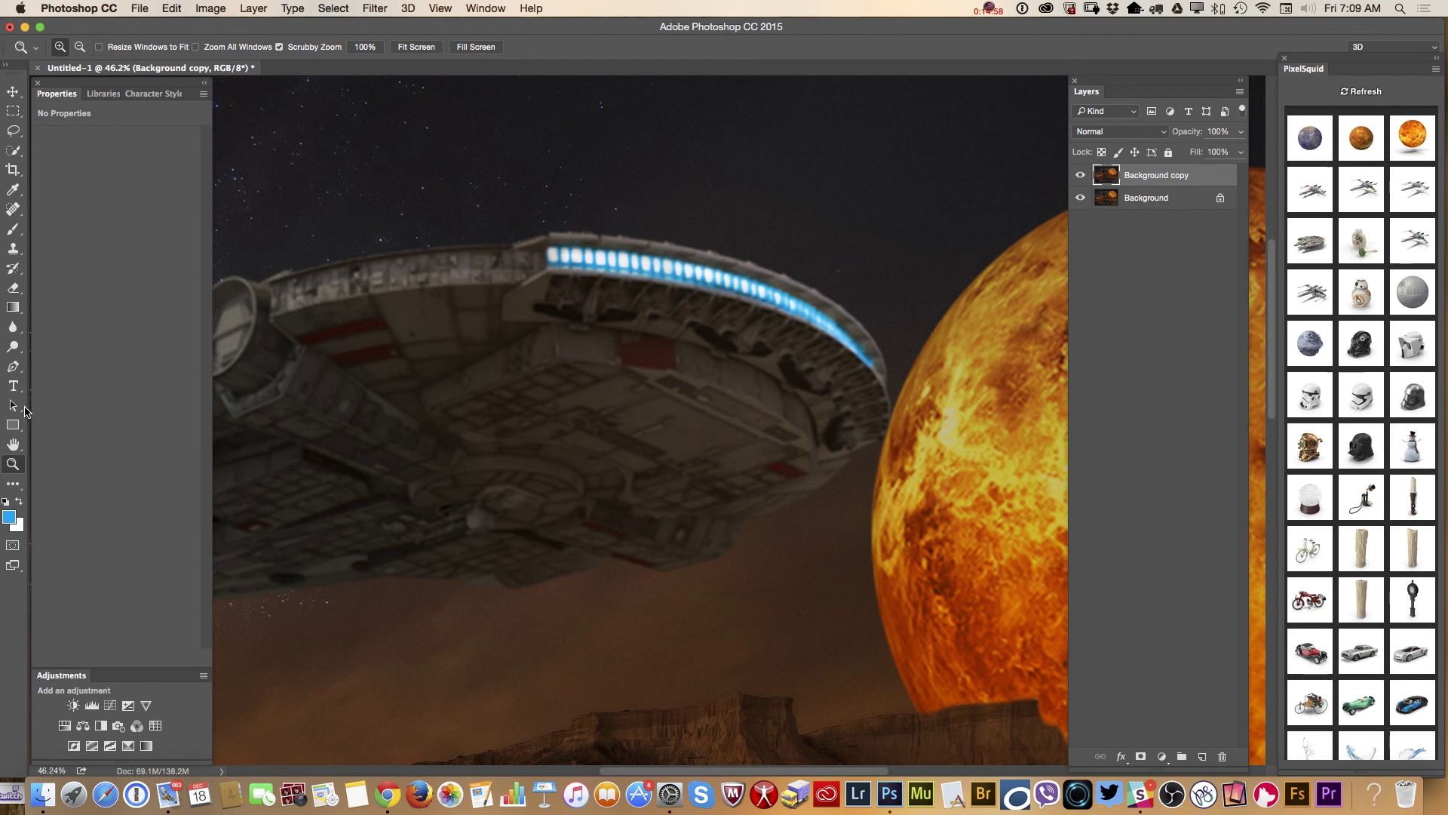
{"action": "left_click", "coordinate": [13, 346]}
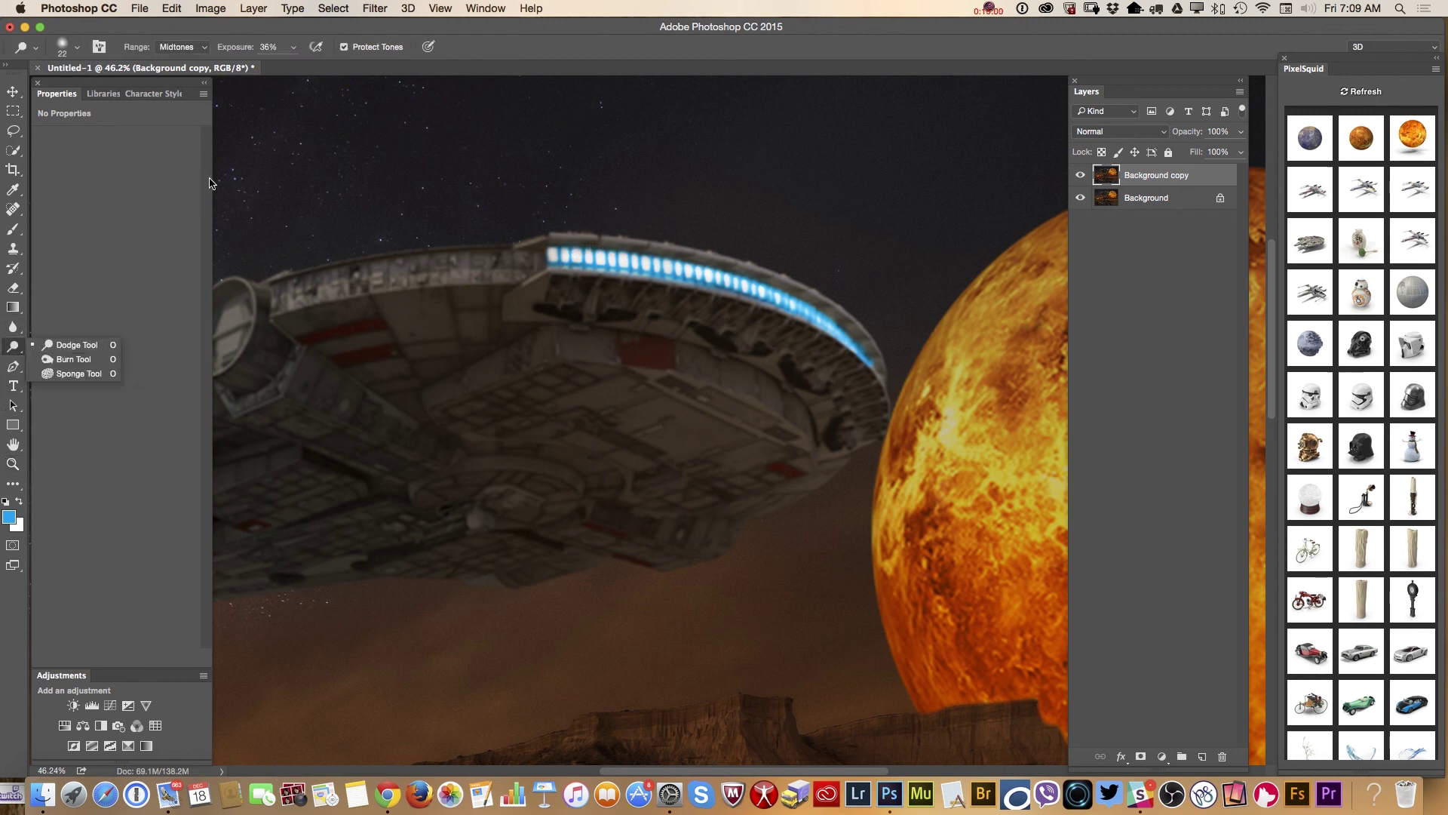
{"action": "left_click", "coordinate": [293, 47]}
{"action": "left_click_drag", "start_coordinate": [294, 67], "coordinate": [271, 68]}
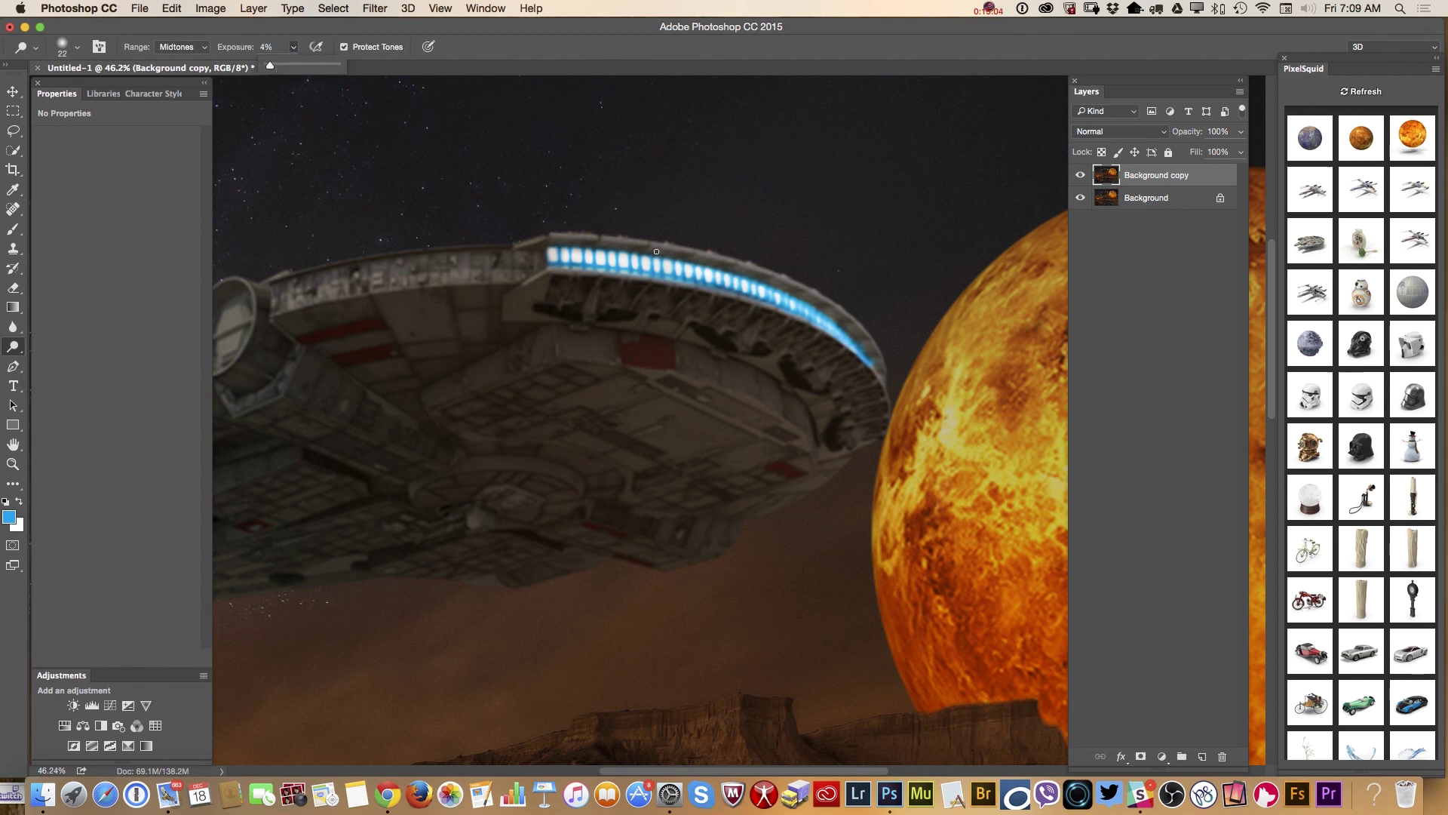
{"action": "left_click", "coordinate": [567, 244]}
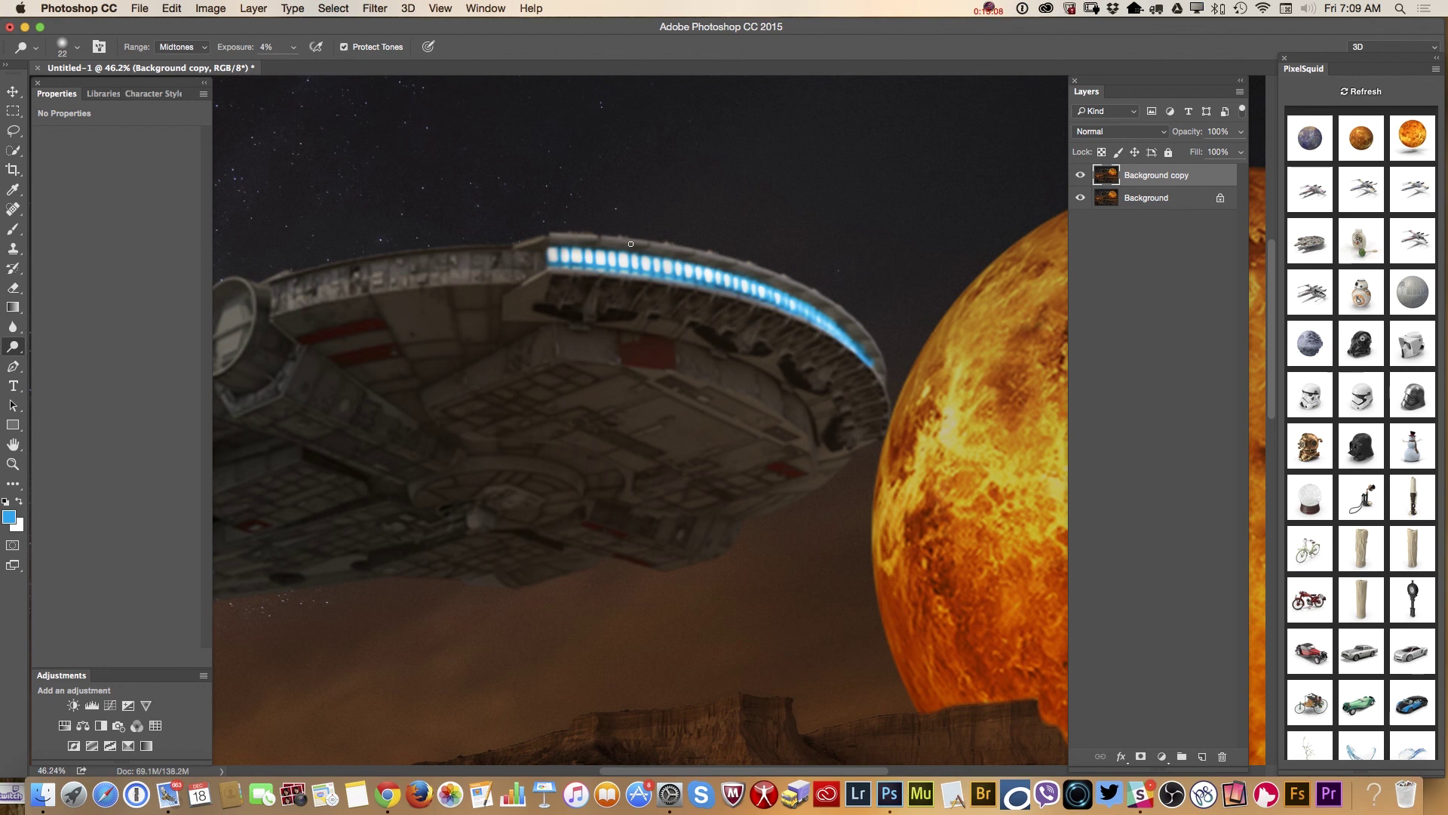
Try dodging the rim above the engine strip with the Shadows range at 19% exposure, and undo the attempt.
{"action": "left_click", "coordinate": [182, 47]}
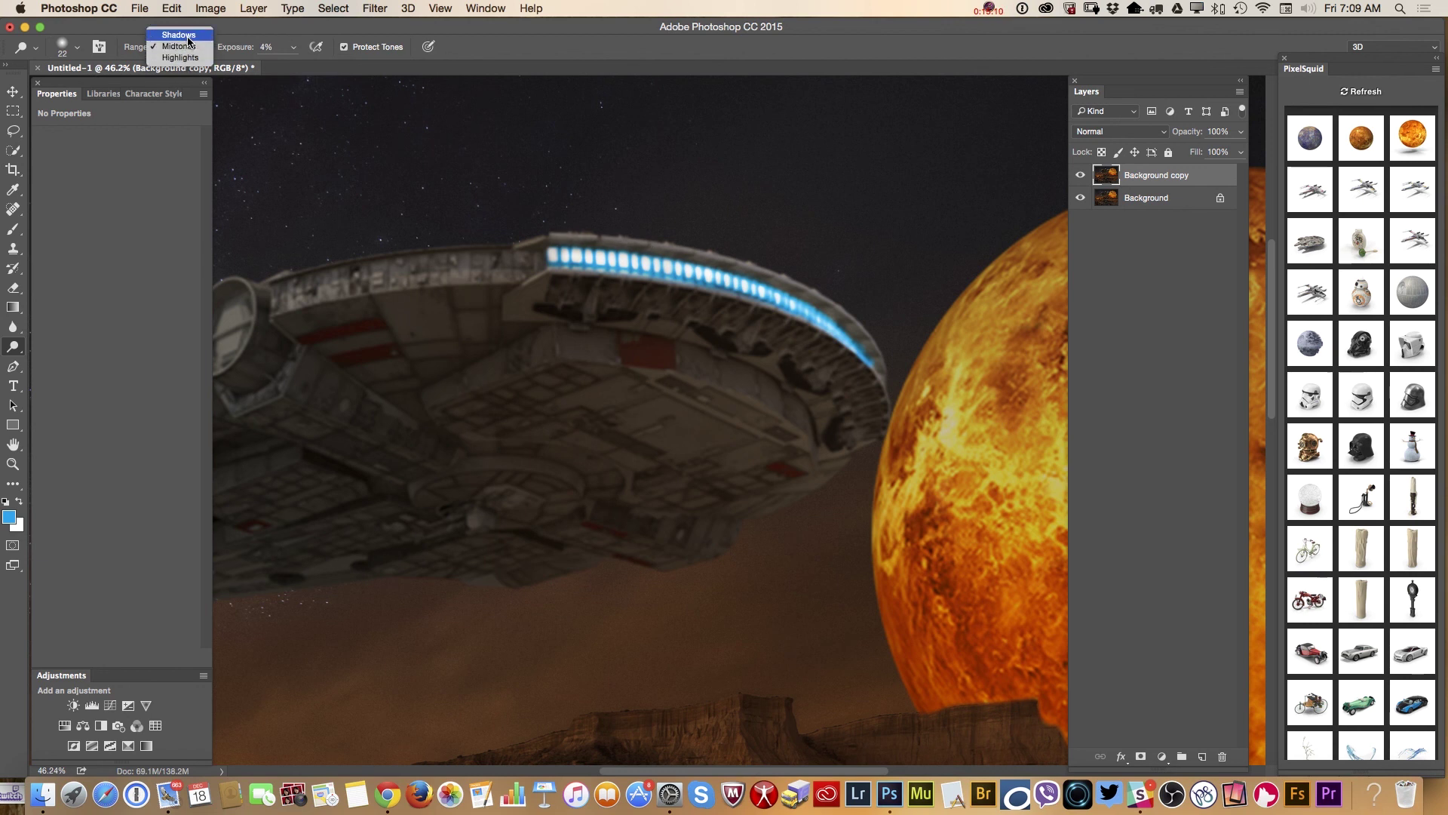
{"action": "left_click", "coordinate": [187, 36]}
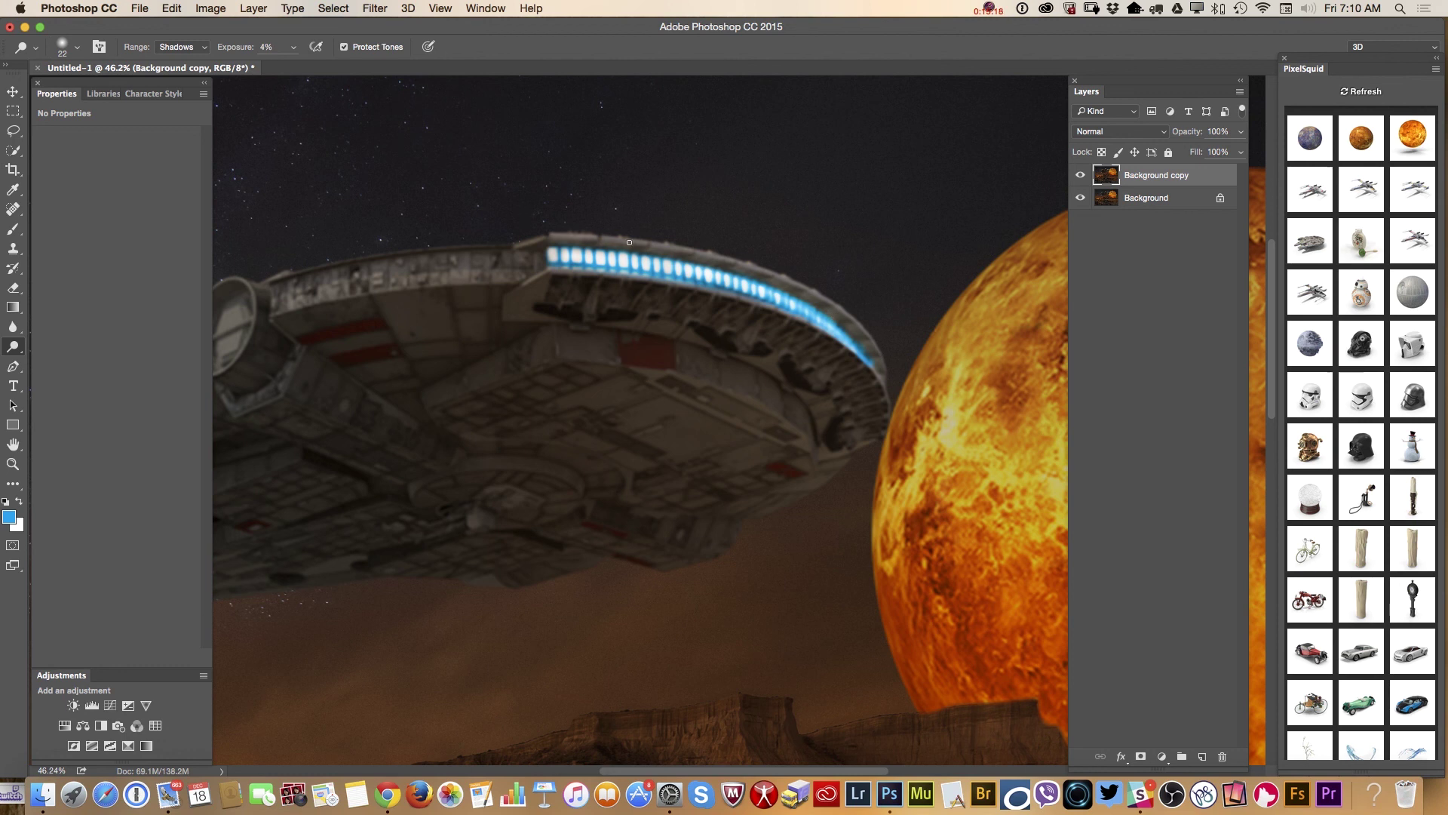
{"action": "left_click", "coordinate": [294, 47]}
{"action": "left_click_drag", "start_coordinate": [292, 67], "coordinate": [302, 66]}
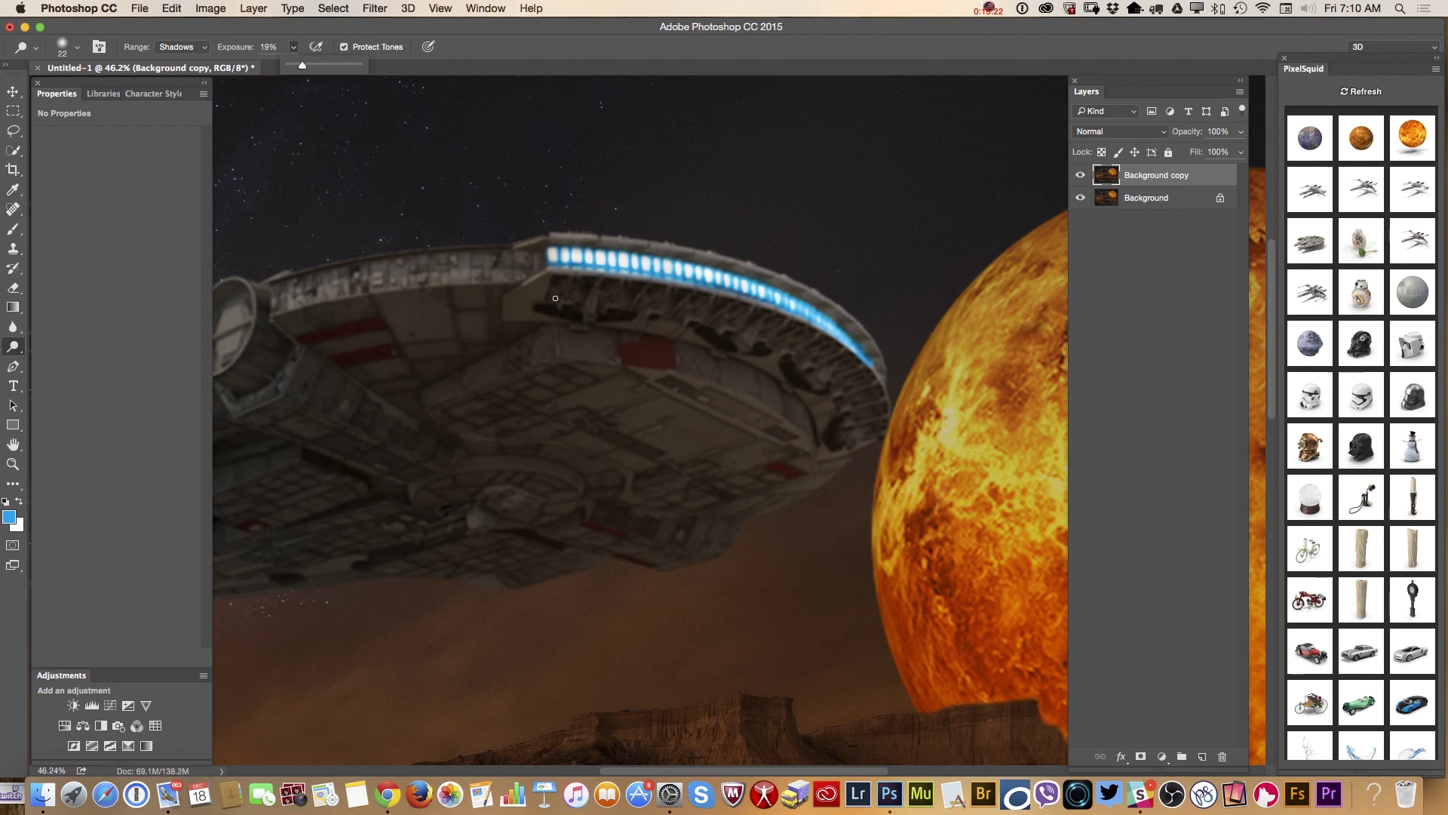
{"action": "left_click", "coordinate": [555, 240]}
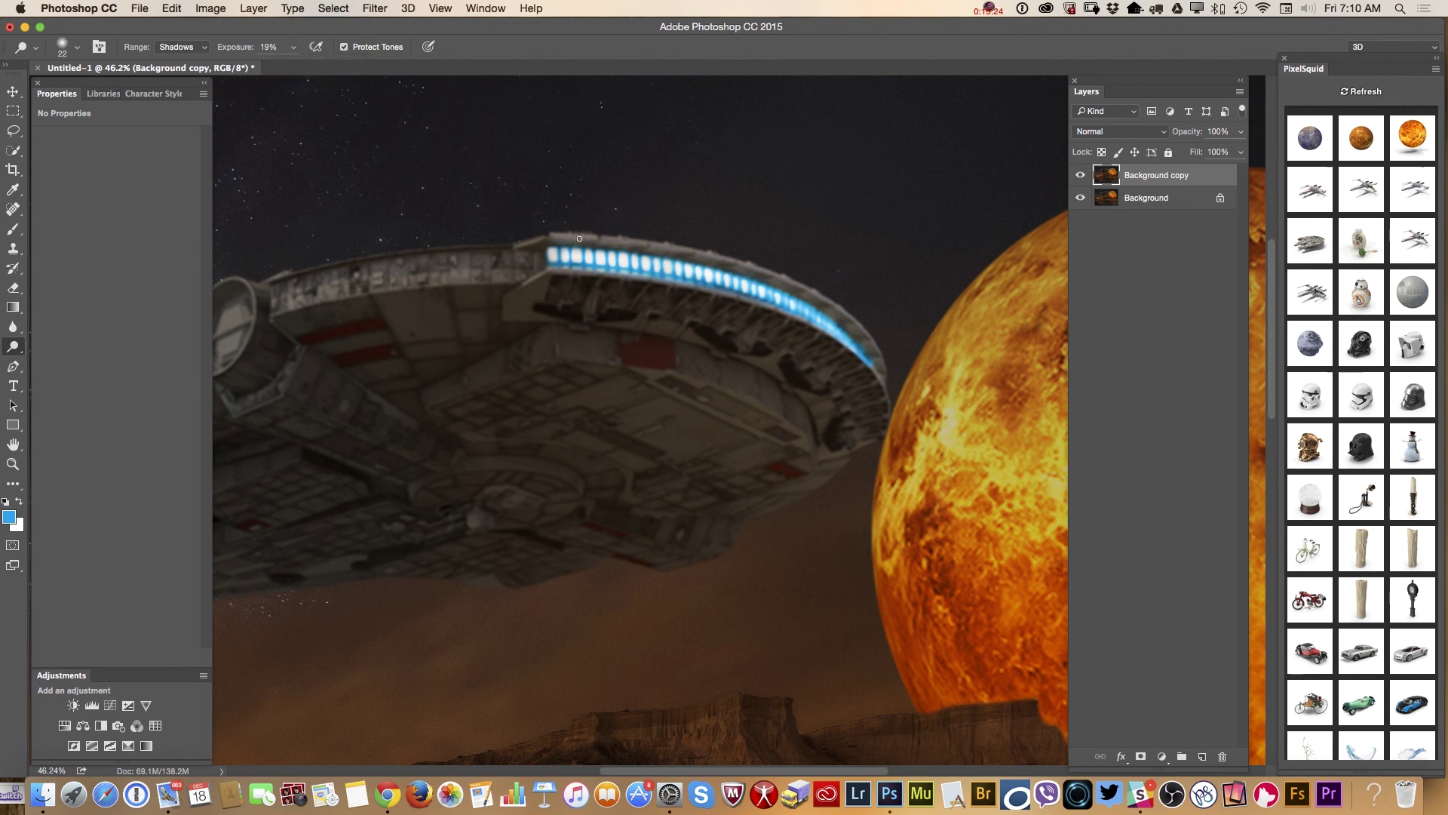
{"action": "key", "text": "super+z"}
{"action": "key", "text": "super+z"}
Dodge the hull edges above and below the engine strip with the Midtones range and check the result in the whole scene.
{"action": "left_click", "coordinate": [189, 50]}
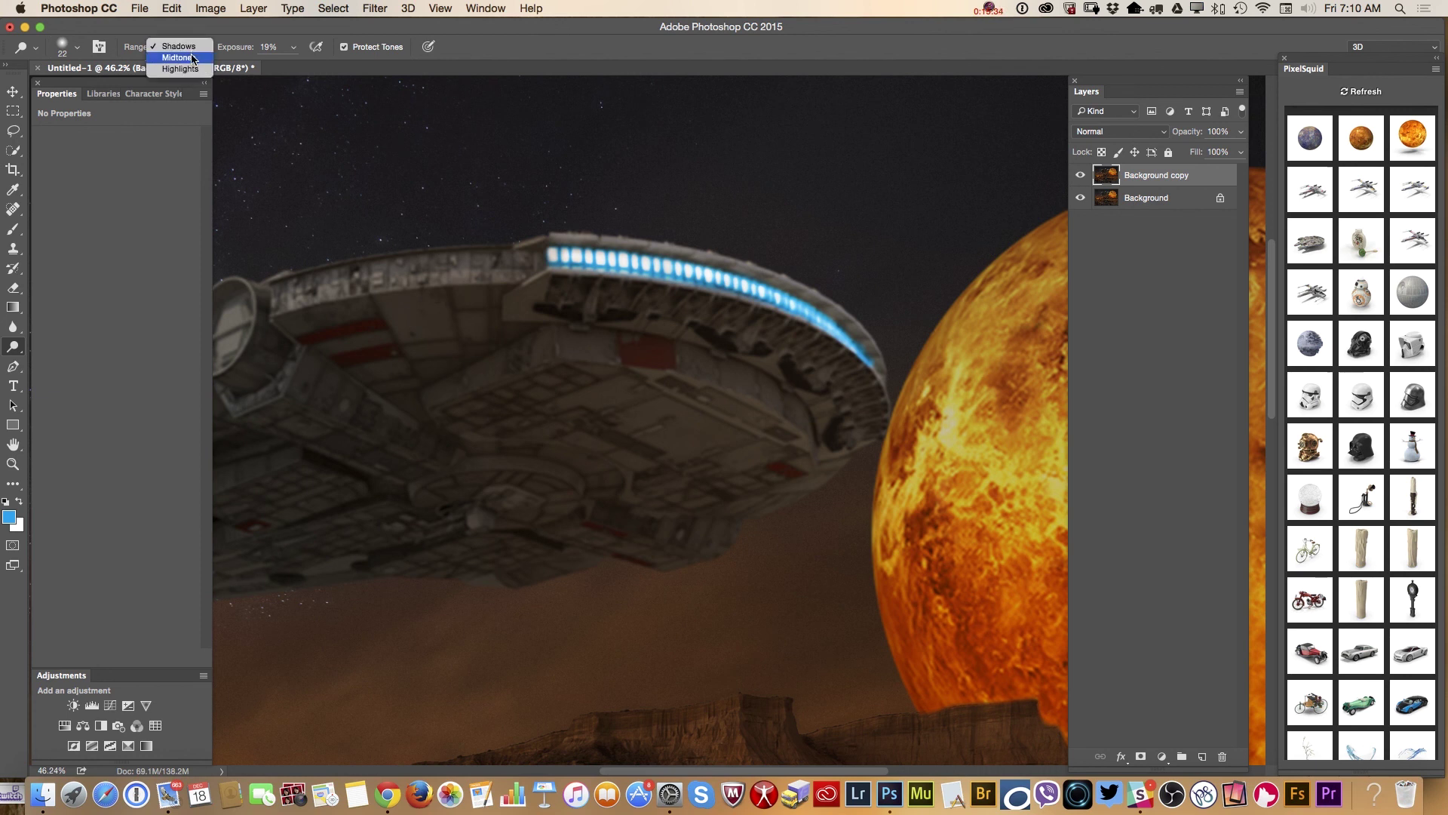
{"action": "left_click", "coordinate": [187, 58]}
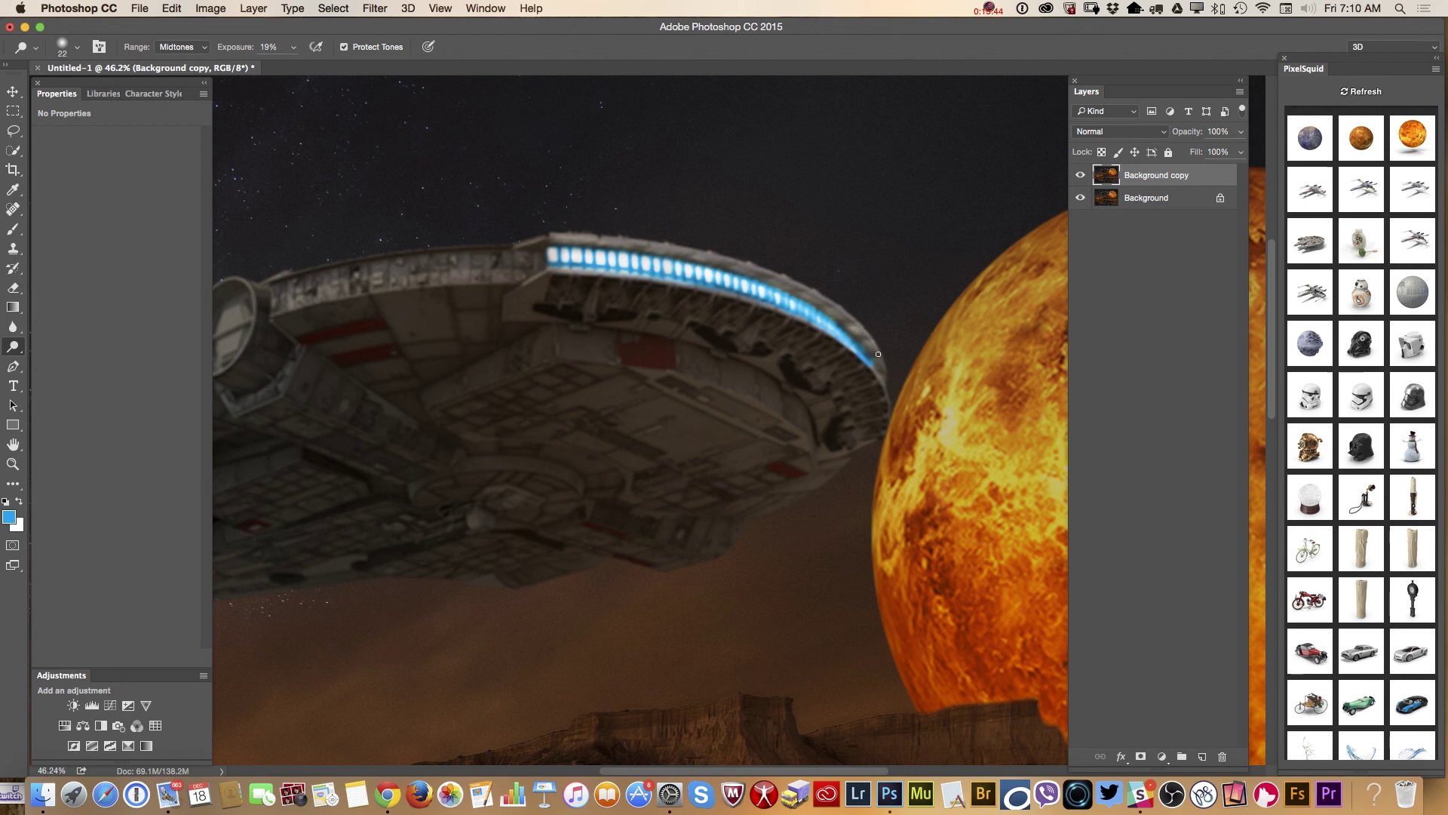
{"action": "mouse_move", "coordinate": [859, 346]}
{"action": "left_mouse_down"}
{"action": "mouse_move", "coordinate": [769, 279]}
{"action": "mouse_move", "coordinate": [589, 241]}
{"action": "mouse_move", "coordinate": [695, 229]}
{"action": "left_mouse_up"}
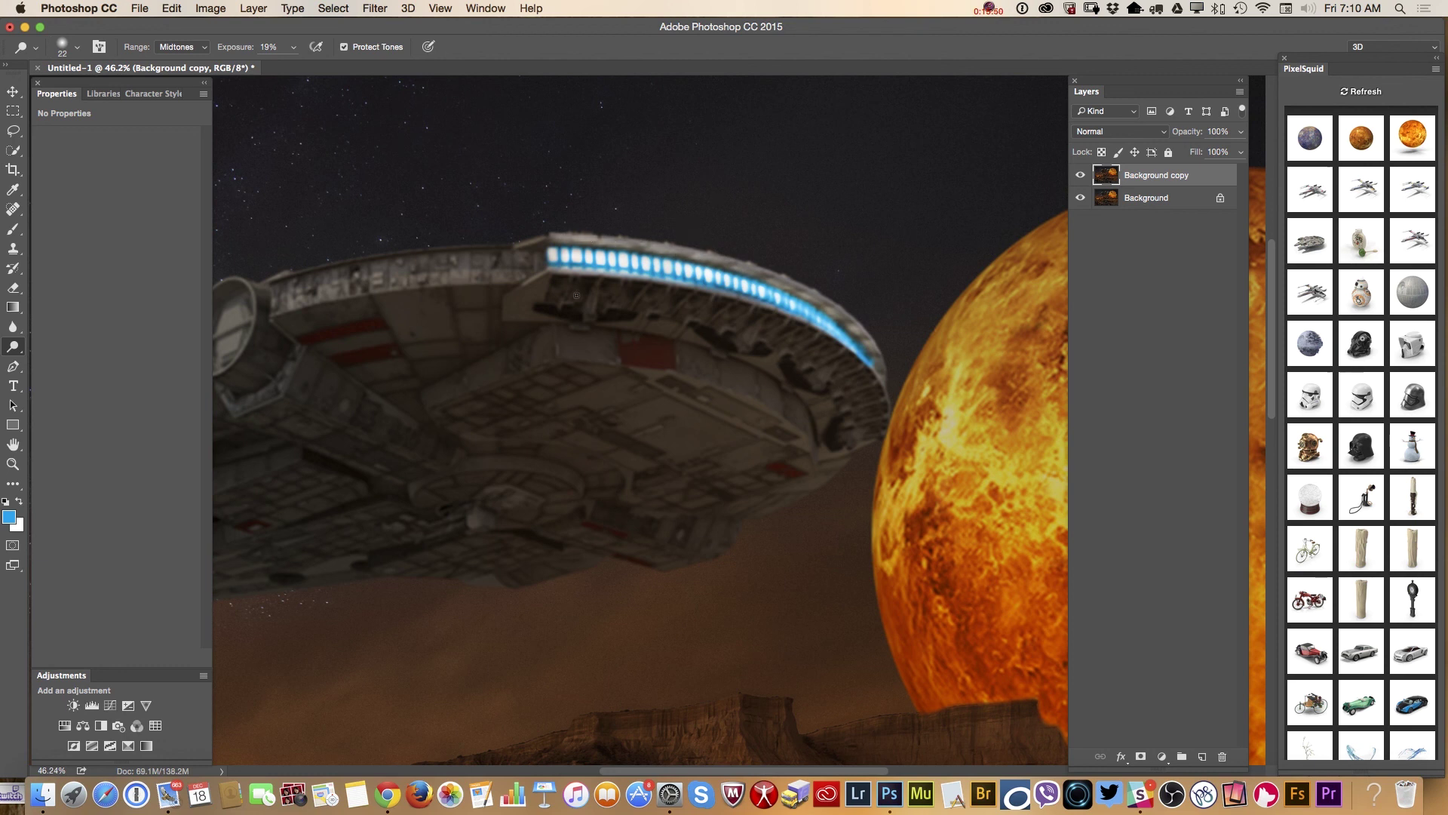
{"action": "left_click_drag", "start_coordinate": [557, 238], "coordinate": [735, 300]}
{"action": "left_click_drag", "start_coordinate": [846, 325], "coordinate": [883, 371]}
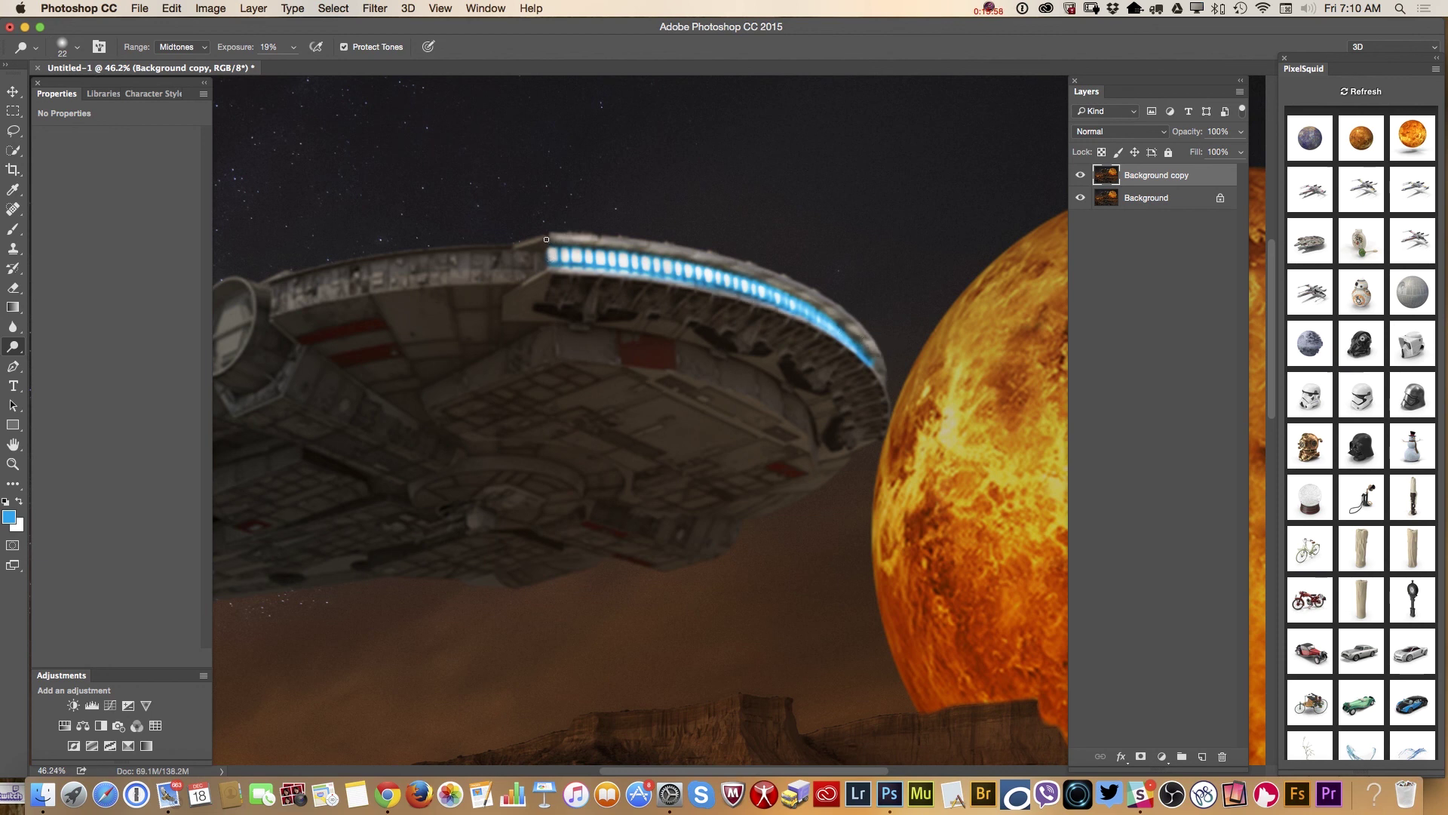
{"action": "left_click_drag", "start_coordinate": [561, 240], "coordinate": [804, 293]}
{"action": "left_click_drag", "start_coordinate": [559, 272], "coordinate": [819, 324]}
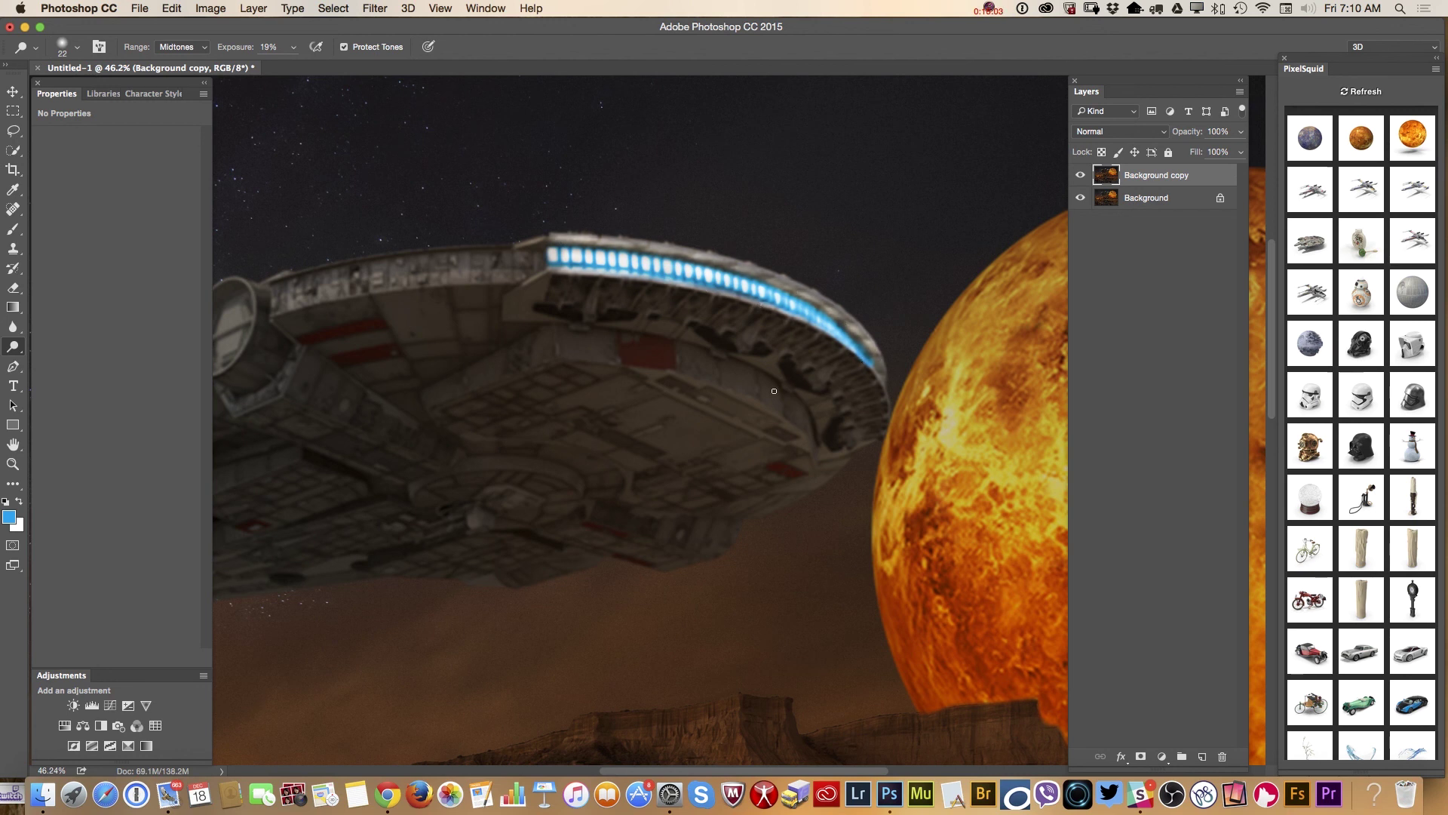
{"action": "key", "text": "z"}
{"action": "left_click_drag", "start_coordinate": [627, 463], "coordinate": [571, 451]}
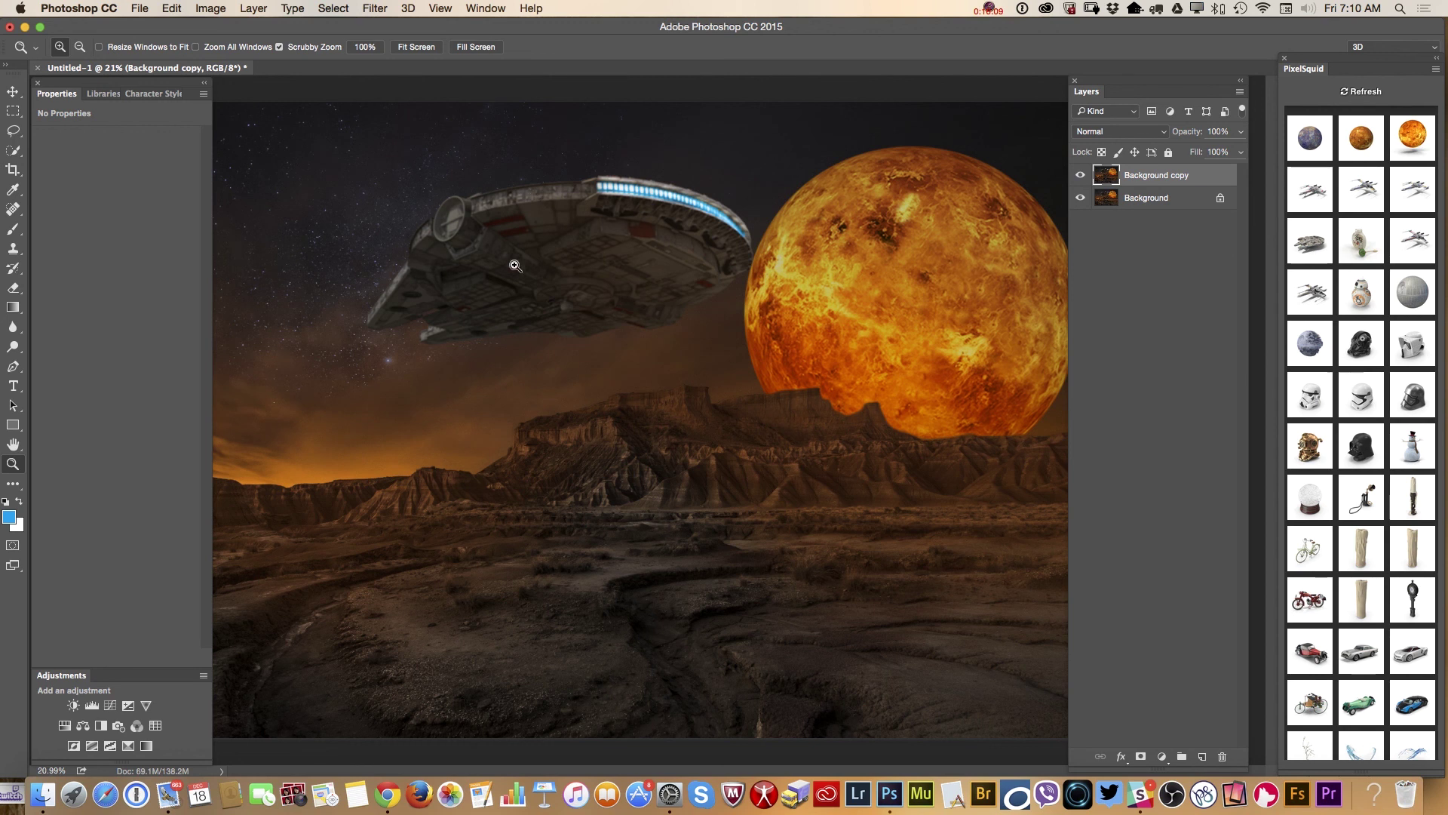
Lower the dodge exposure to 5% and lighten the Falcon's side rim between cockpit and engine, enlarging the brush.
{"action": "left_click_drag", "start_coordinate": [516, 192], "coordinate": [567, 236]}
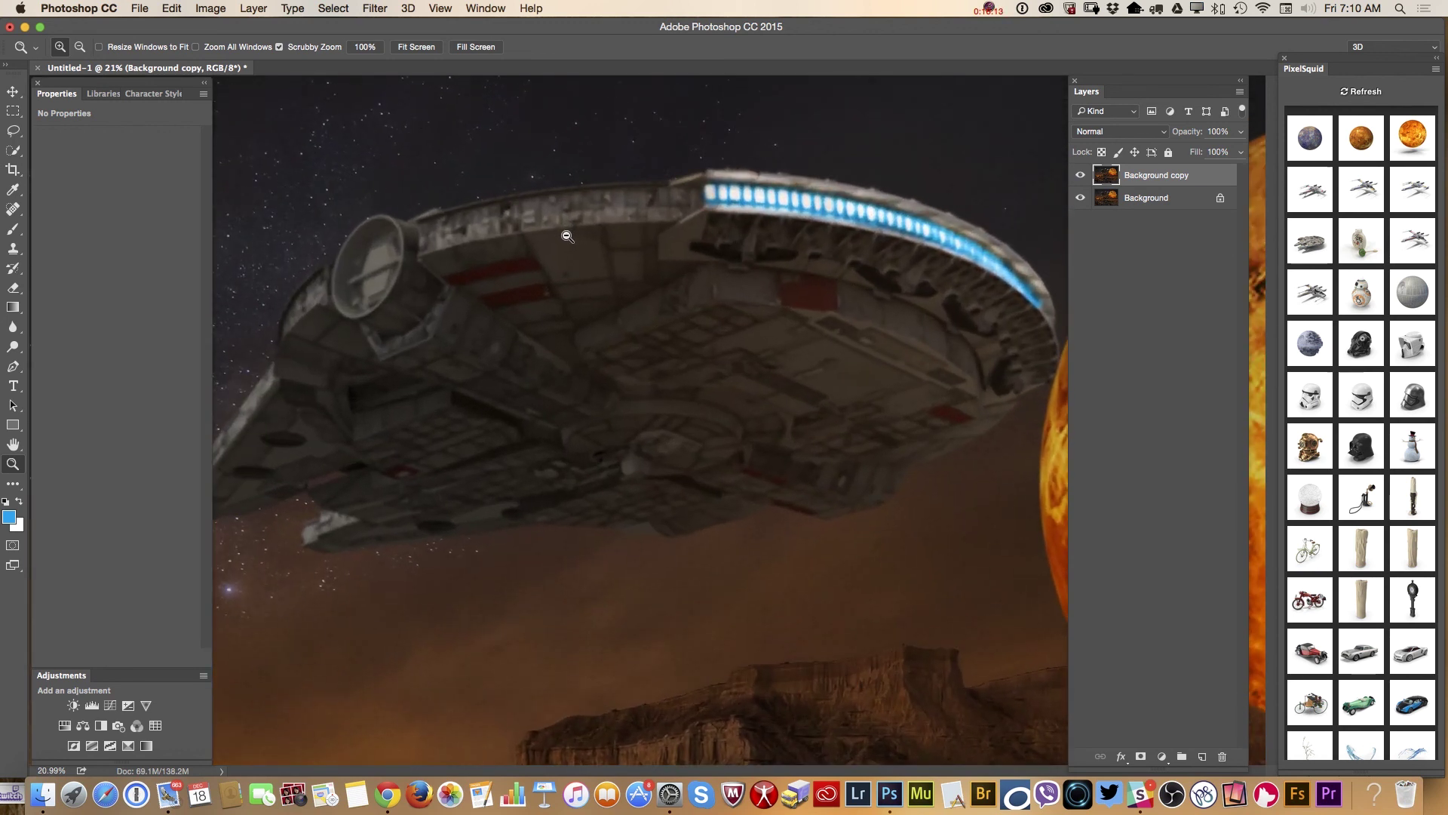
{"action": "left_click", "coordinate": [567, 237], "text": "alt"}
{"action": "left_click", "coordinate": [14, 348]}
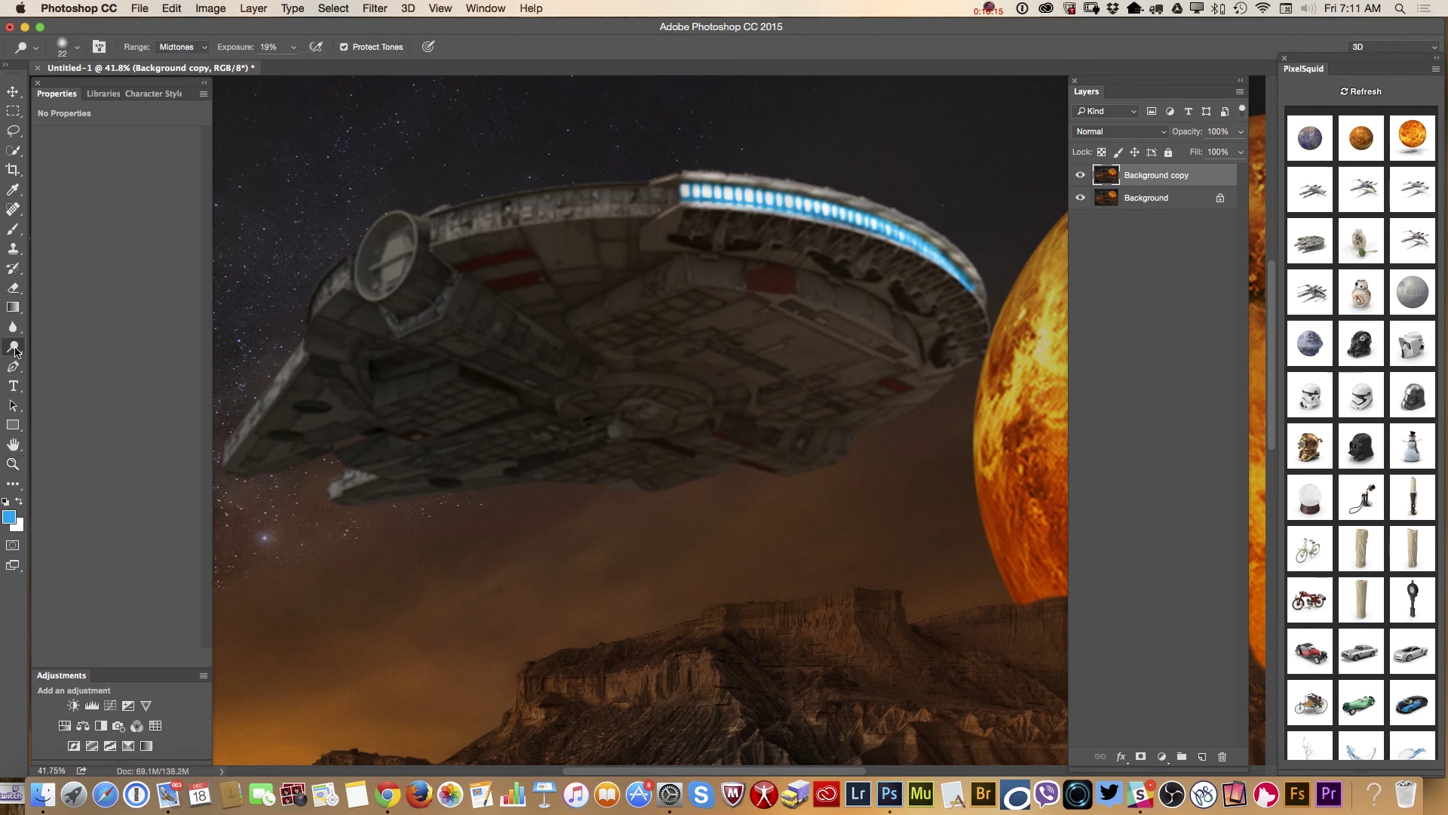
{"action": "left_click", "coordinate": [293, 47]}
{"action": "left_click_drag", "start_coordinate": [293, 64], "coordinate": [283, 69]}
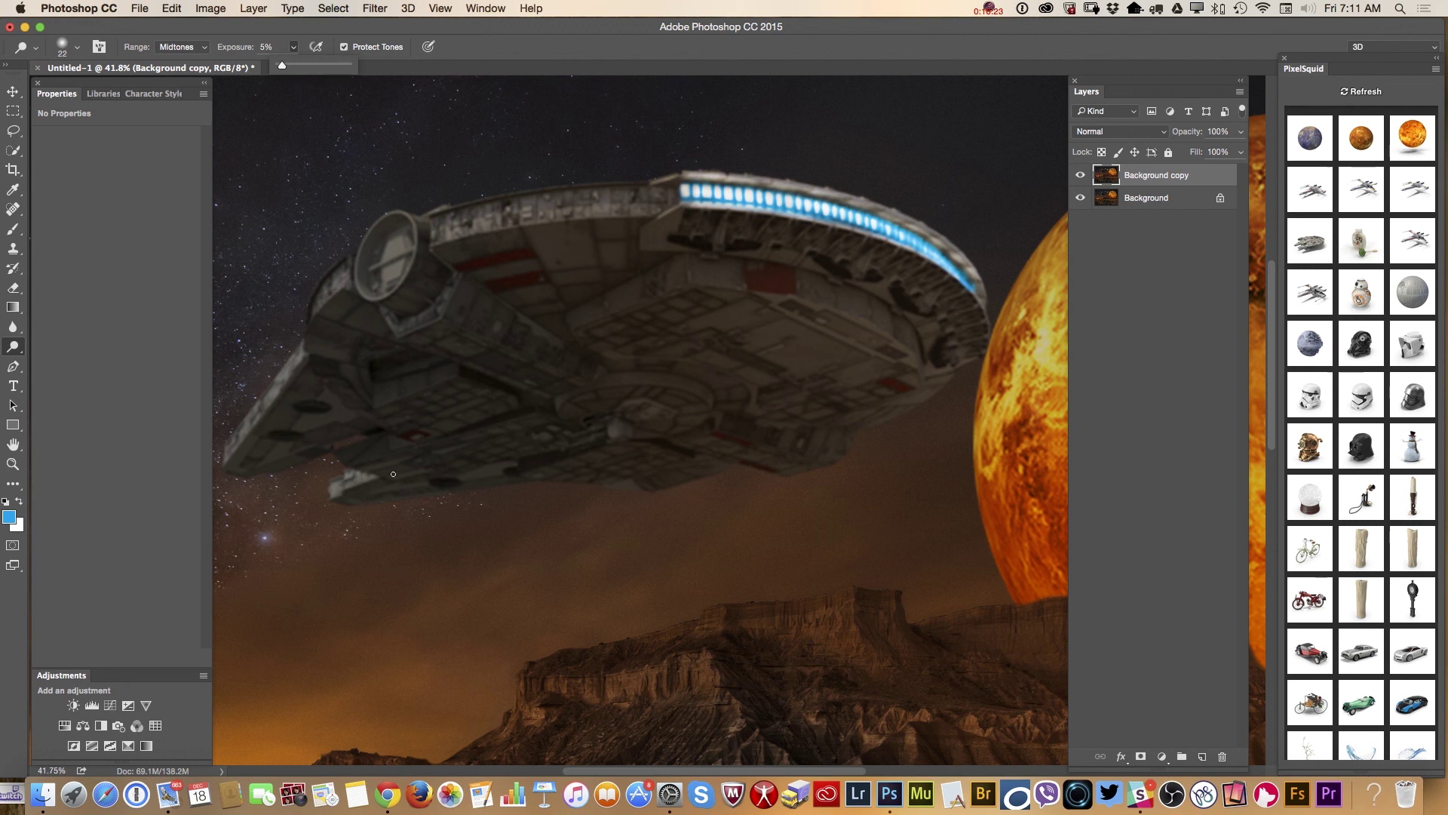
{"action": "left_click", "coordinate": [449, 233]}
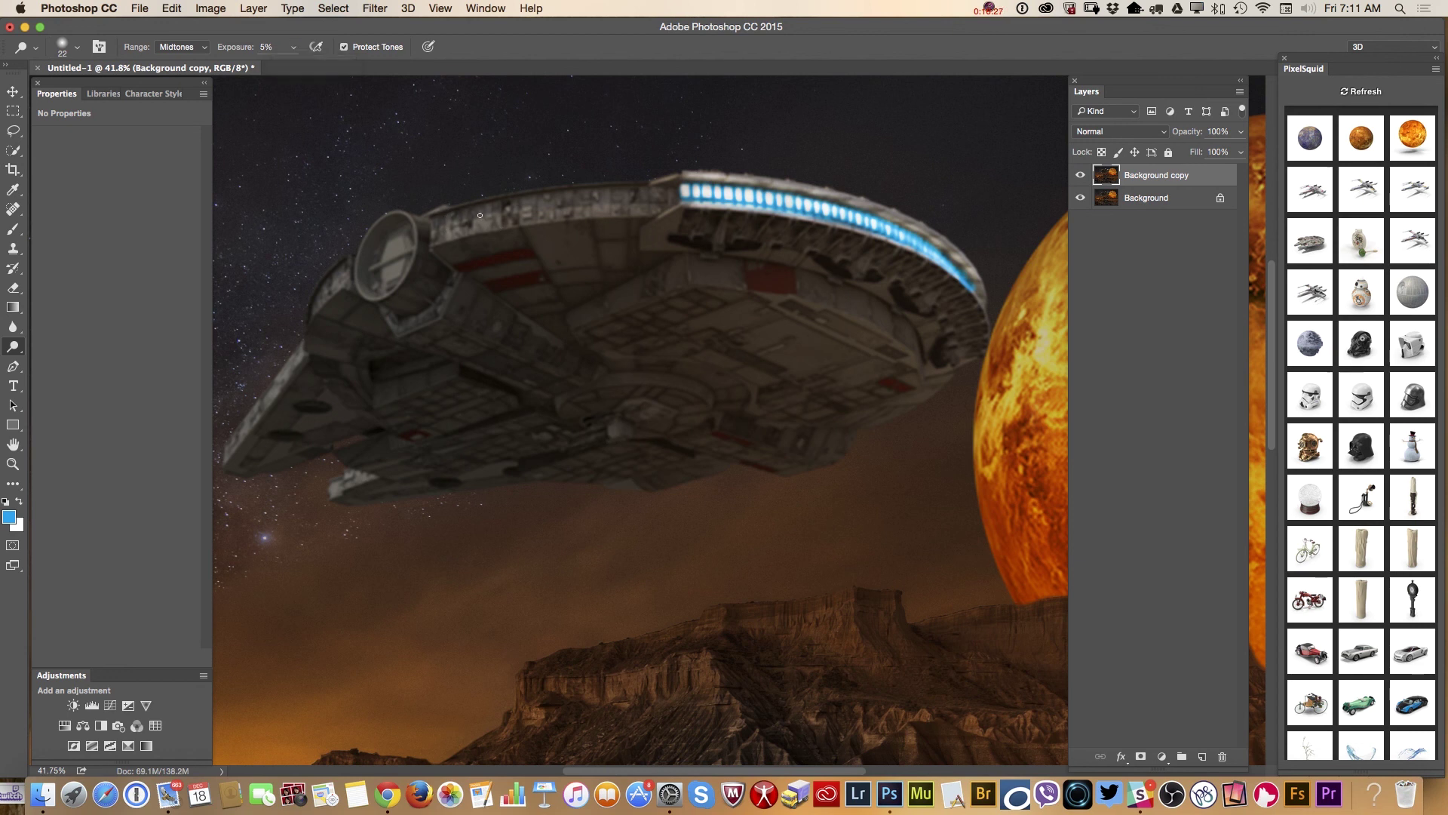
{"action": "right_click", "coordinate": [600, 198]}
{"action": "left_click_drag", "start_coordinate": [682, 240], "coordinate": [698, 240]}
{"action": "key", "text": "Return"}
Compare the whole composite with and without the dodging by toggling the Background copy layer's visibility.
{"action": "left_click", "coordinate": [12, 463]}
{"action": "left_click_drag", "start_coordinate": [604, 429], "coordinate": [468, 423]}
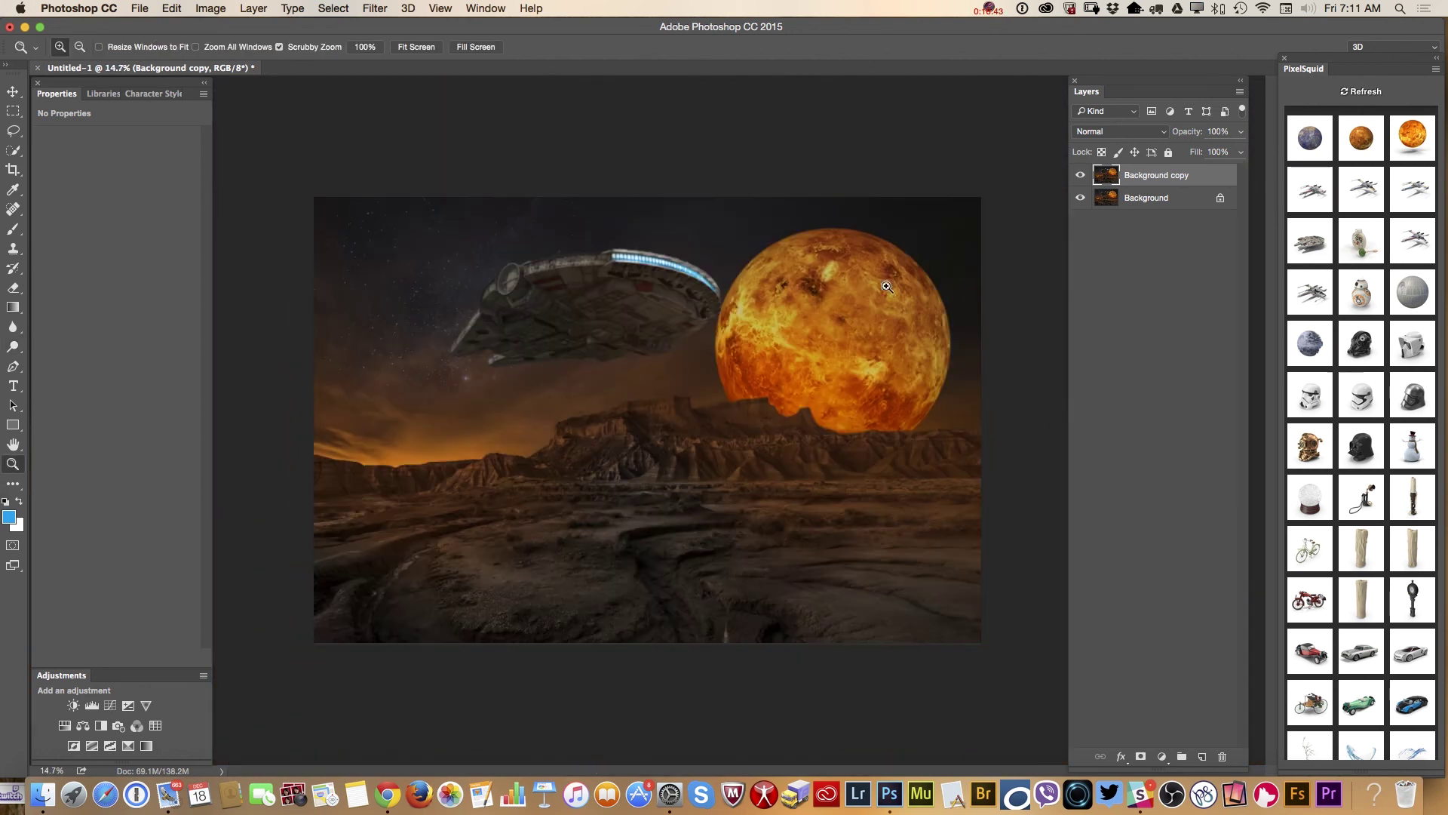
{"action": "left_click", "coordinate": [1080, 175]}
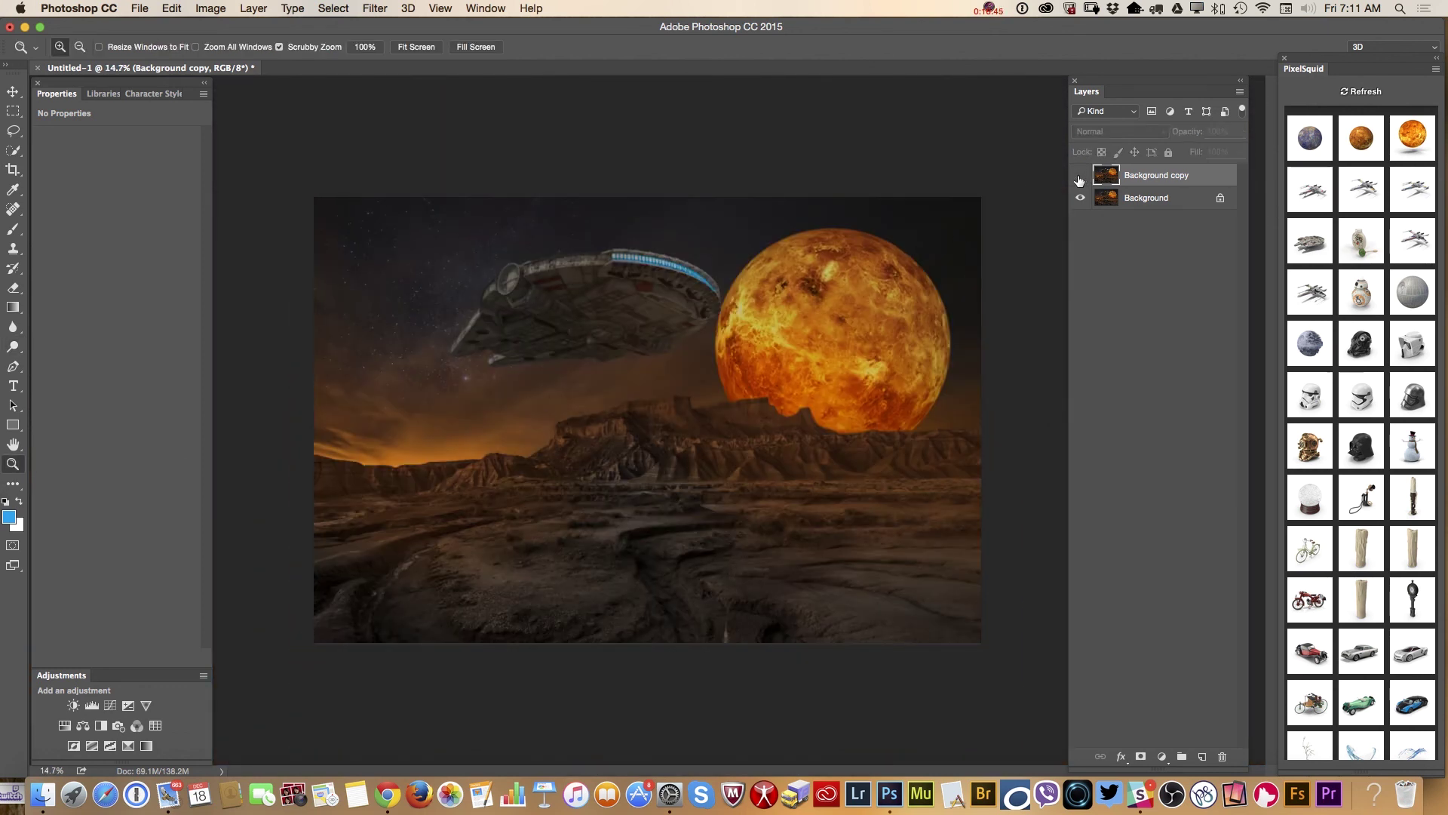
{"action": "left_click", "coordinate": [1081, 175]}
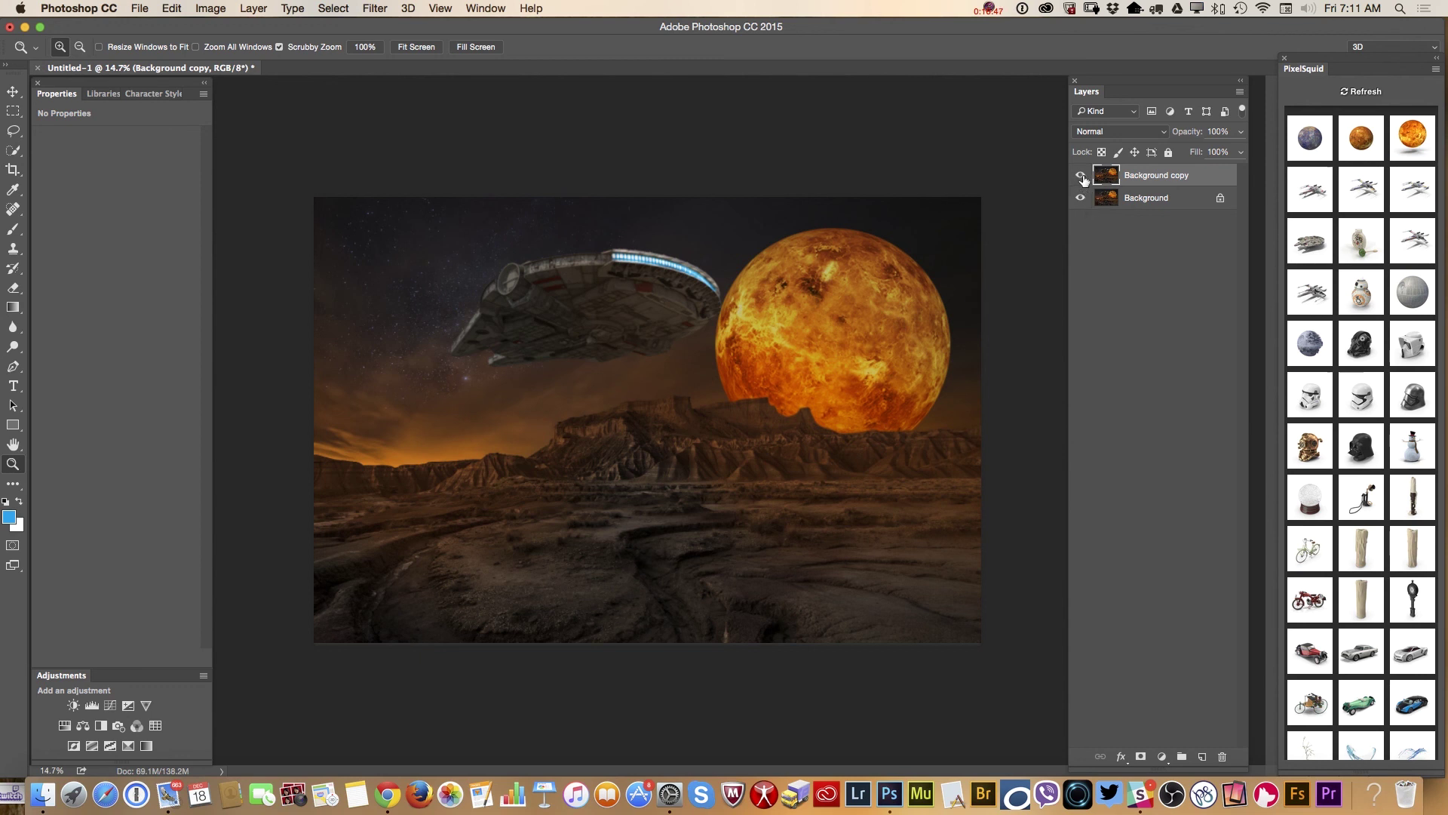
{"action": "left_click", "coordinate": [1080, 175]}
{"action": "left_click", "coordinate": [1080, 175]}
Add a Curves adjustment layer with an S-curve through 26/15 and 79/84, and set the layer's opacity to 36%.
{"action": "left_click", "coordinate": [110, 709]}
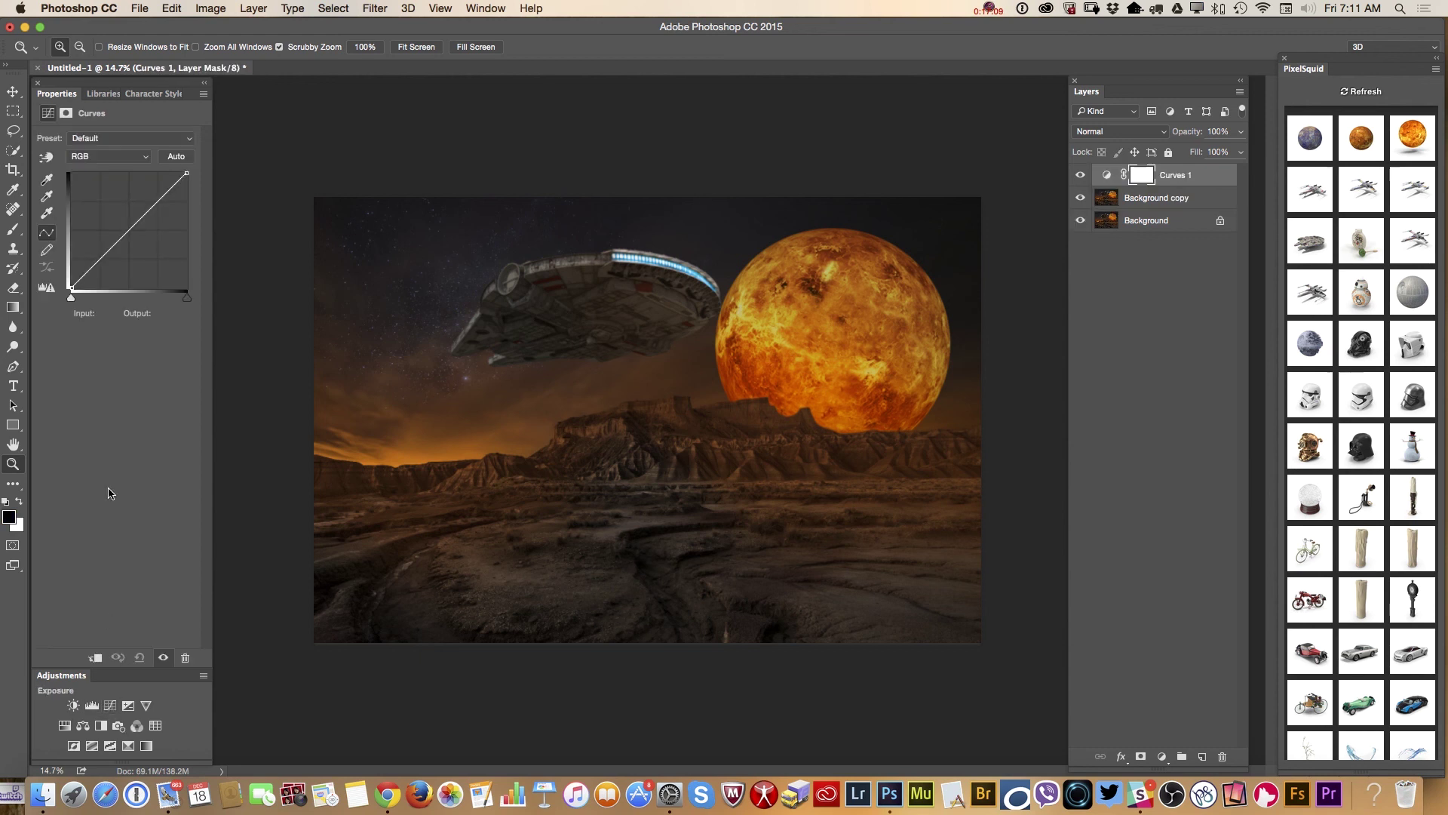
{"action": "left_click", "coordinate": [160, 195]}
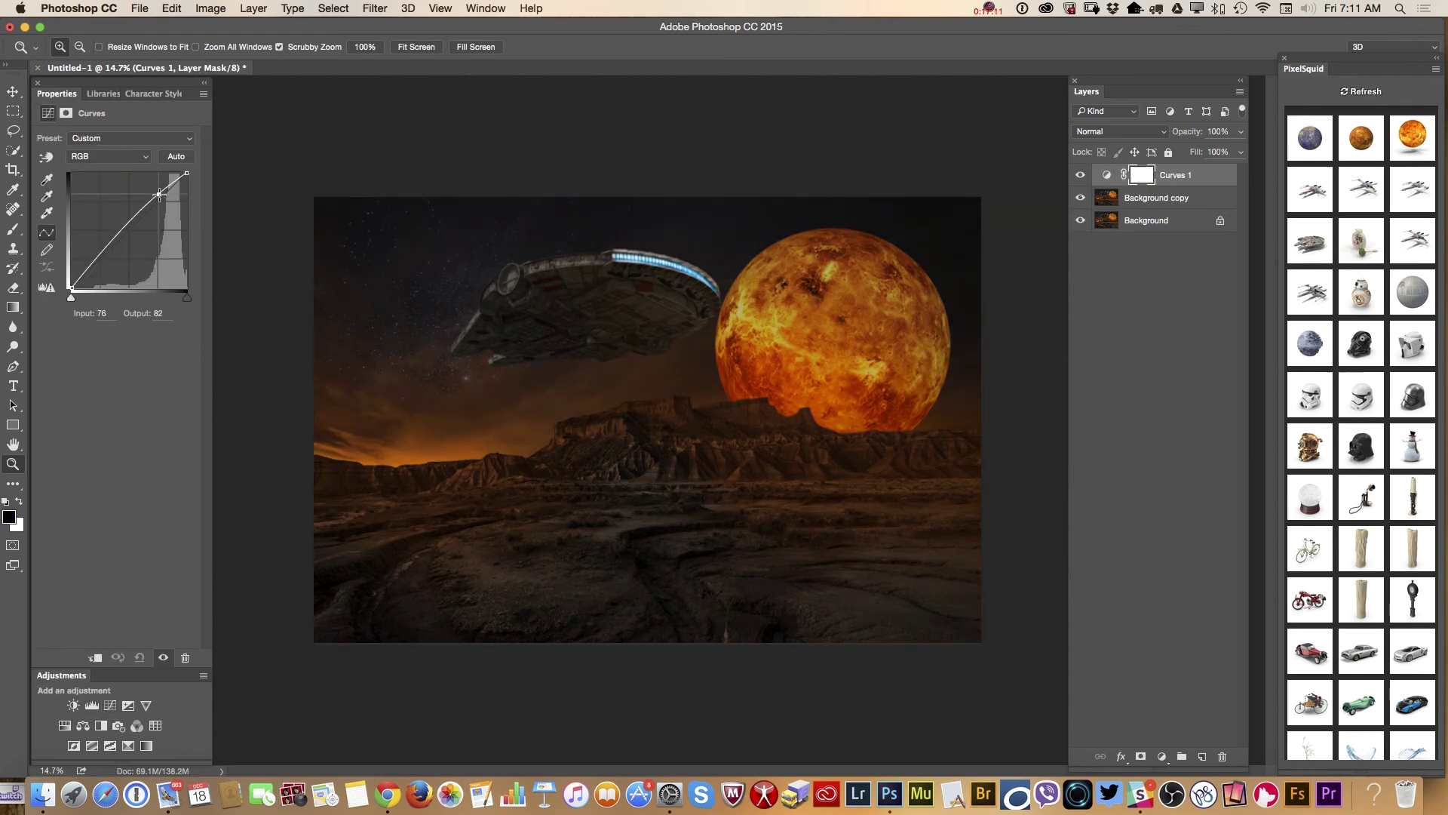
{"action": "left_click_drag", "start_coordinate": [102, 258], "coordinate": [102, 271]}
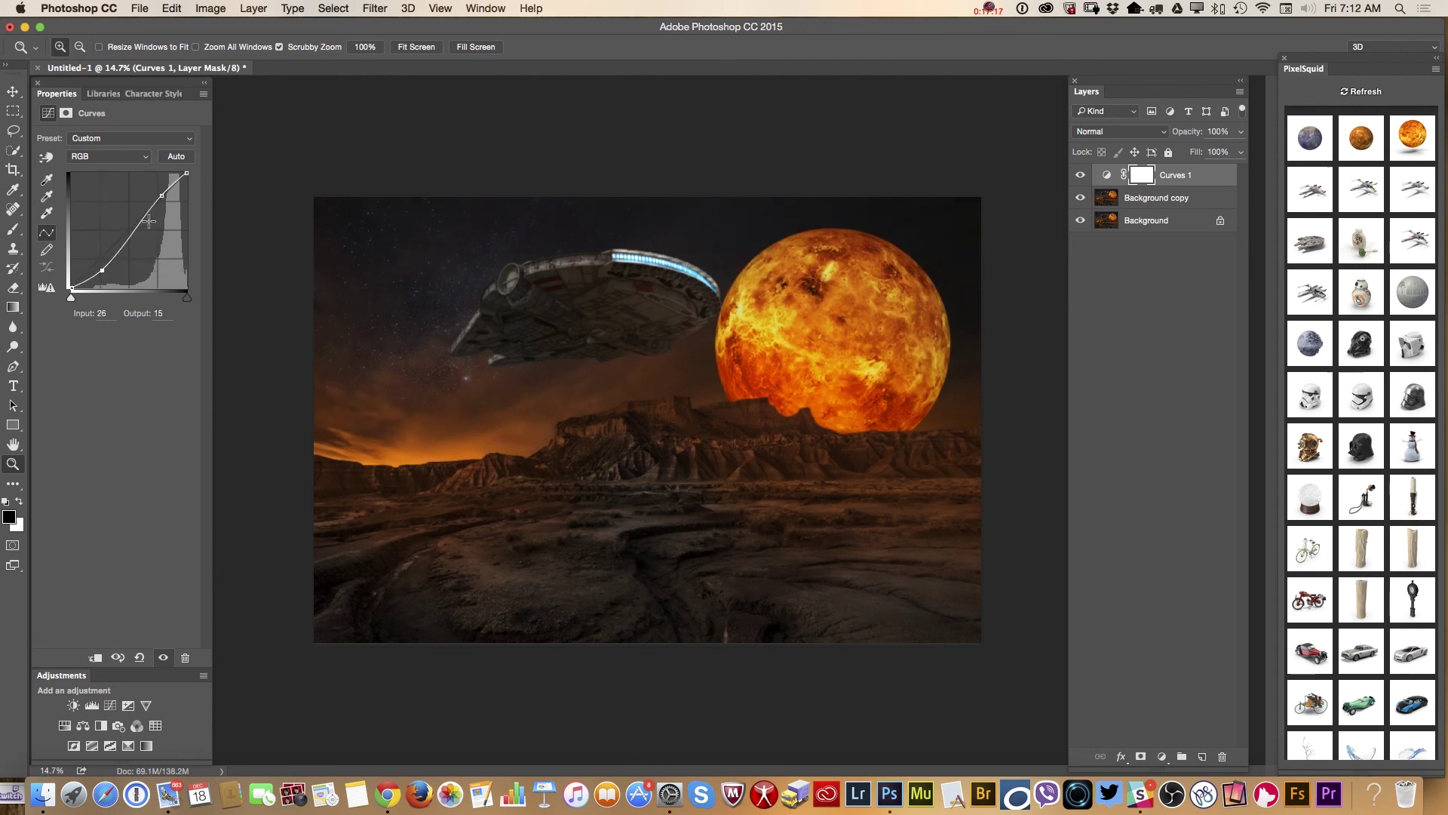
{"action": "left_click_drag", "start_coordinate": [161, 196], "coordinate": [162, 194]}
{"action": "left_click", "coordinate": [1240, 133]}
{"action": "left_click_drag", "start_coordinate": [1237, 151], "coordinate": [1193, 154]}
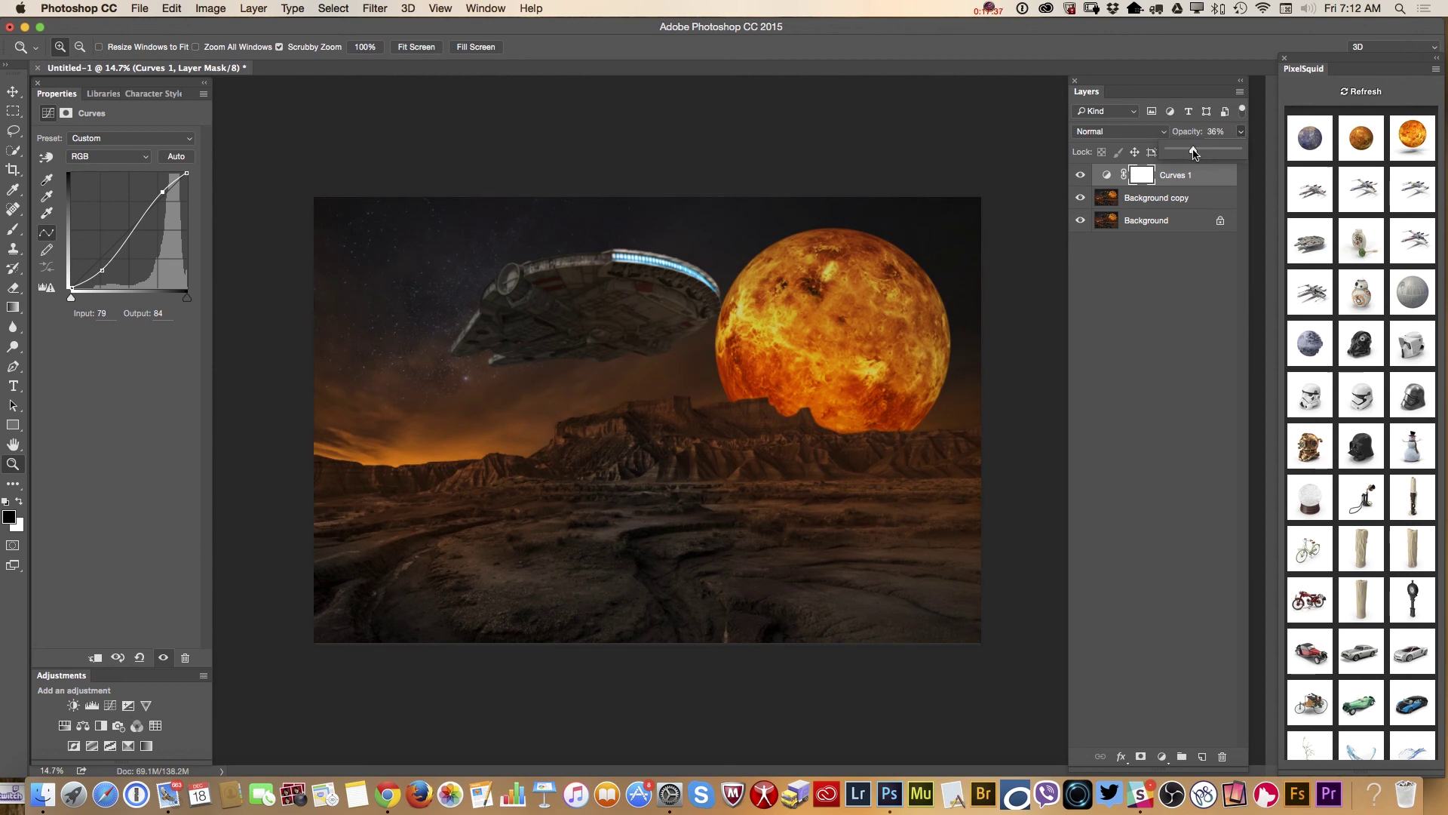